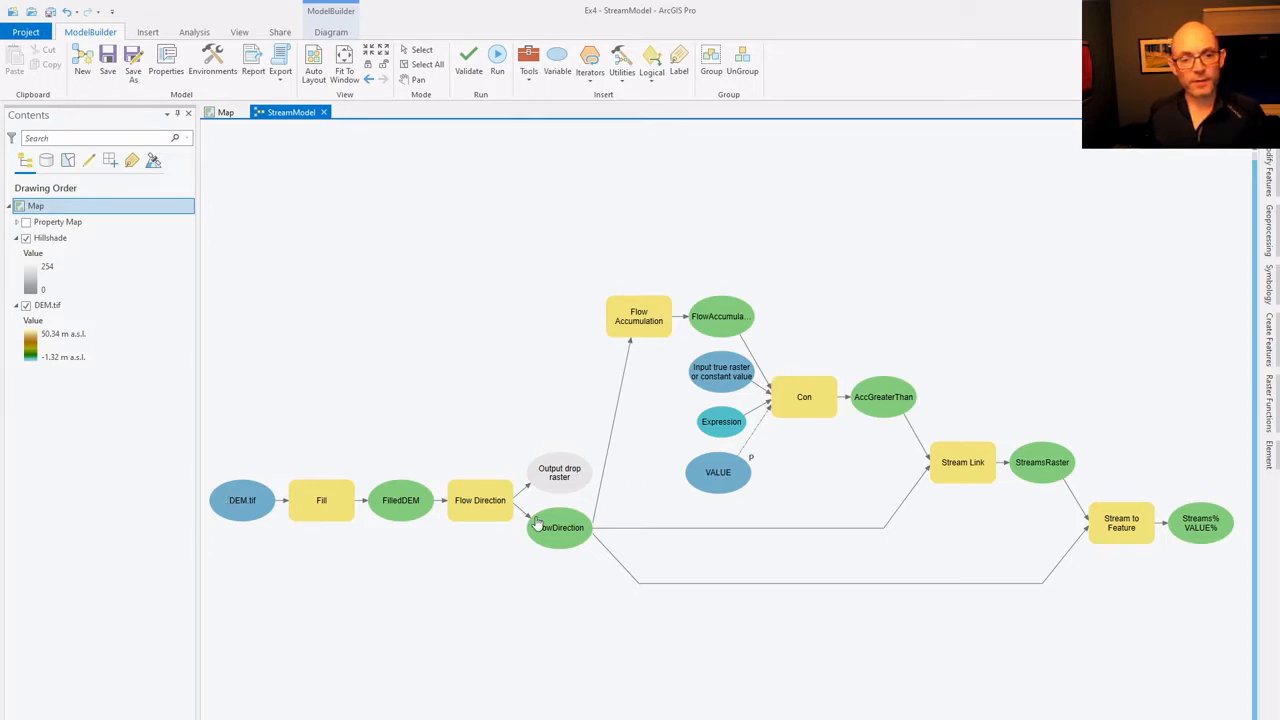
Save a copy of StreamModel in the Ex4.tbx toolbox under the name DEMtoAcc.
{"action": "mouse_move", "coordinate": [723, 336]}
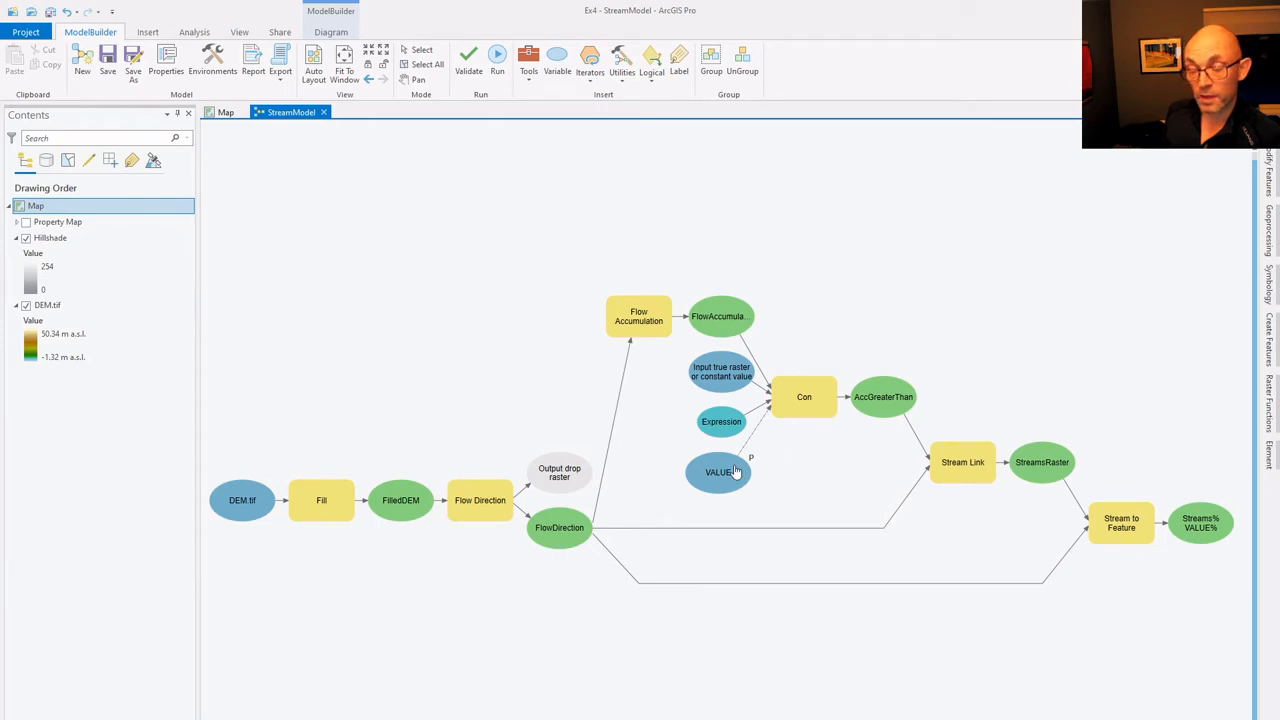
{"action": "mouse_move", "coordinate": [736, 472]}
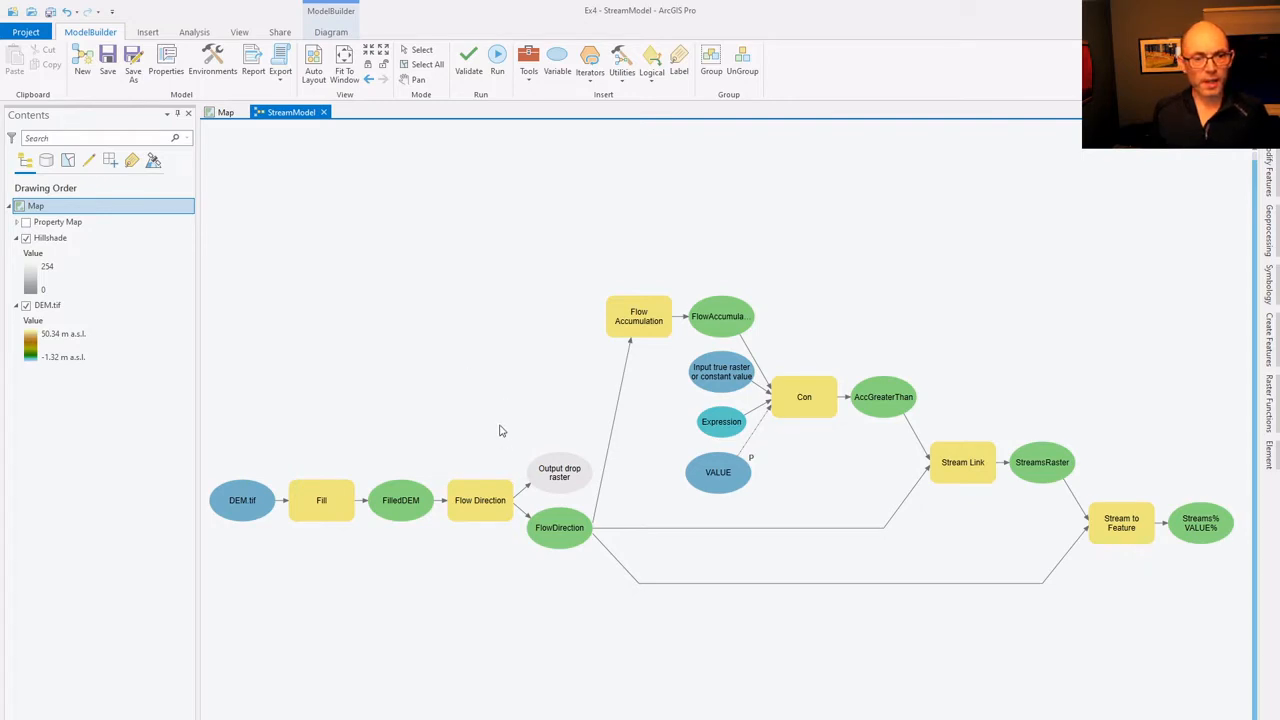
{"action": "left_click", "coordinate": [135, 75]}
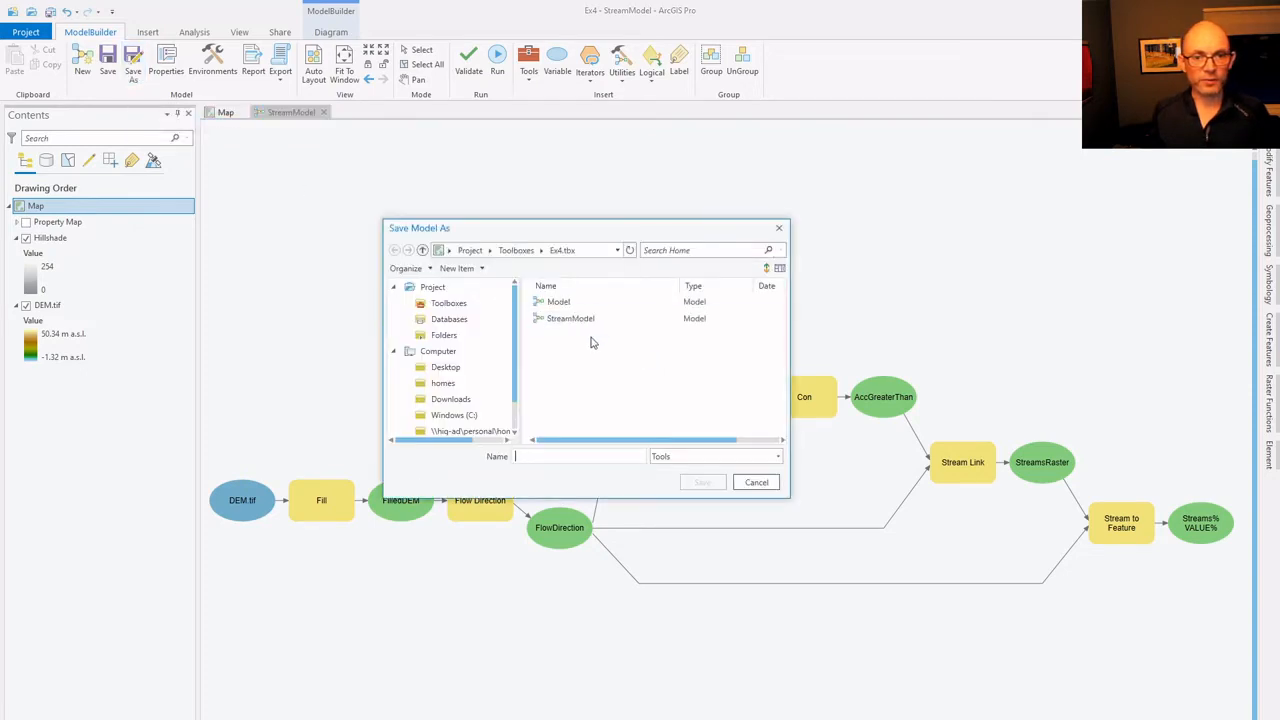
{"action": "left_click", "coordinate": [543, 457]}
{"action": "type", "text": "ED"}
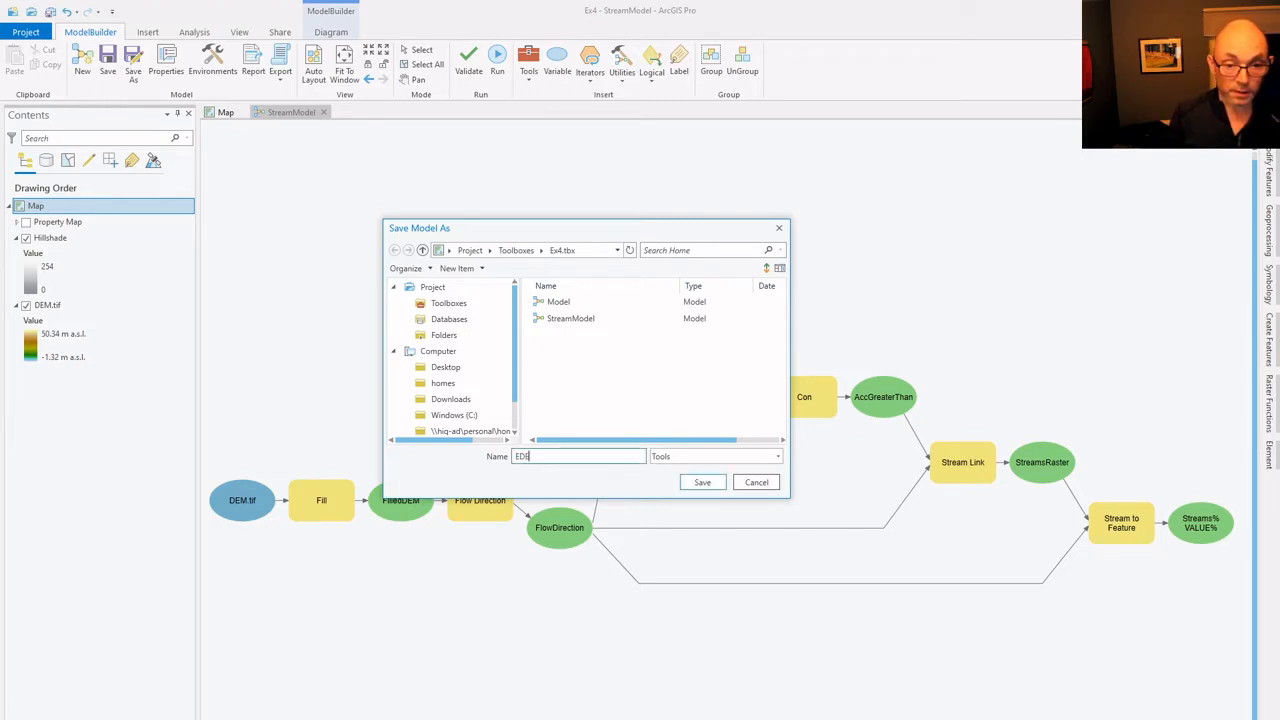
{"action": "key", "text": "BackSpace"}
{"action": "key", "text": "BackSpace"}
{"action": "type", "text": "D"}
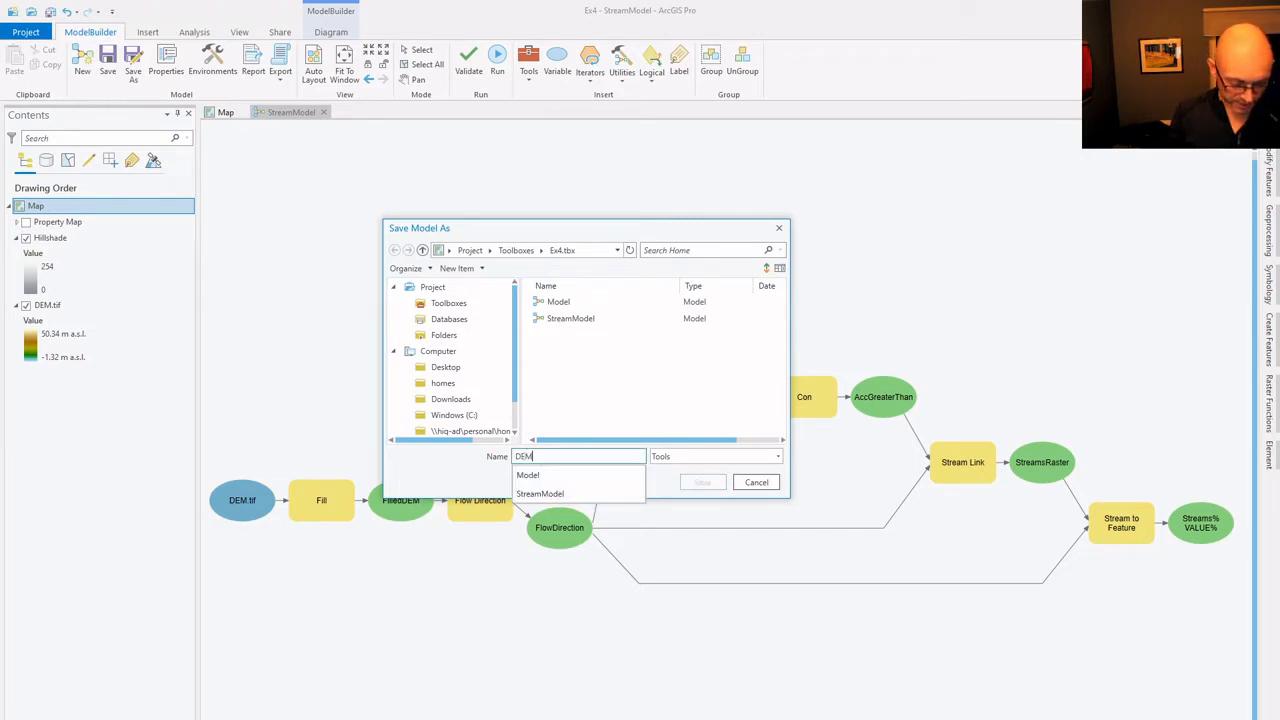
{"action": "type", "text": "EM"}
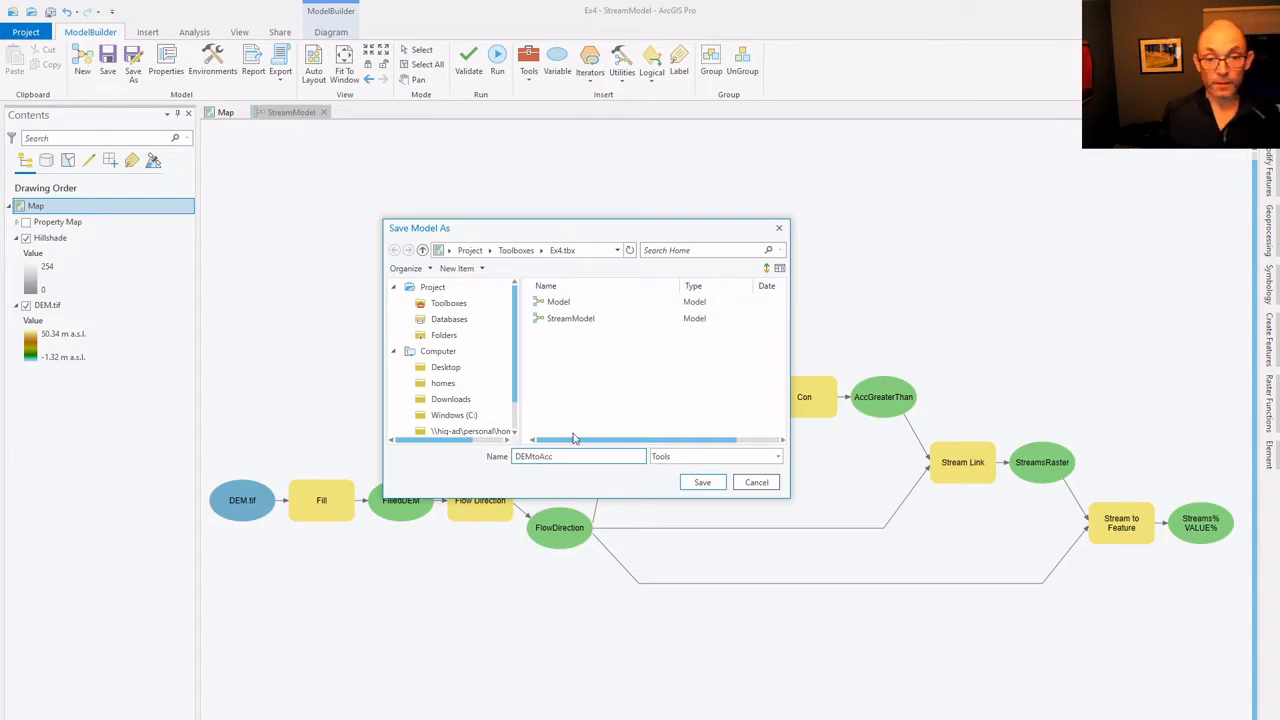
{"action": "left_click", "coordinate": [703, 483]}
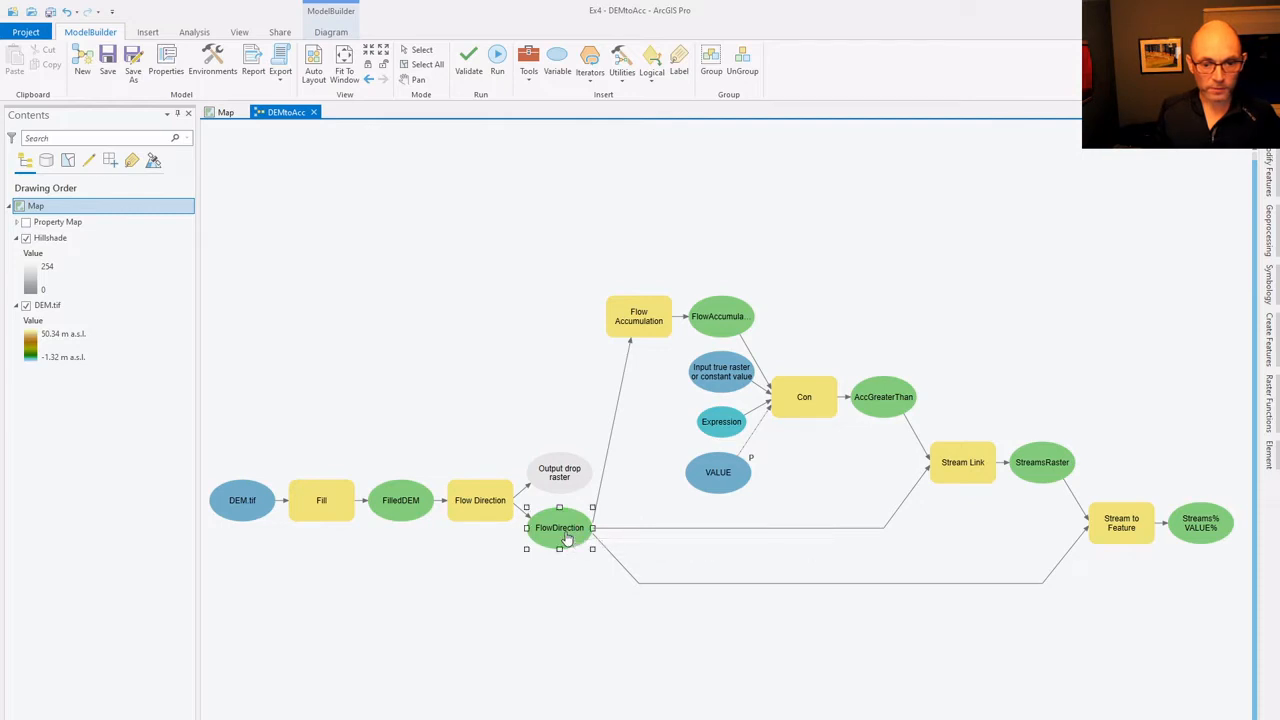
Make the FlowDirection output, the flow accumulation output and the DEM.tif input parameters of the model.
{"action": "right_click", "coordinate": [566, 535]}
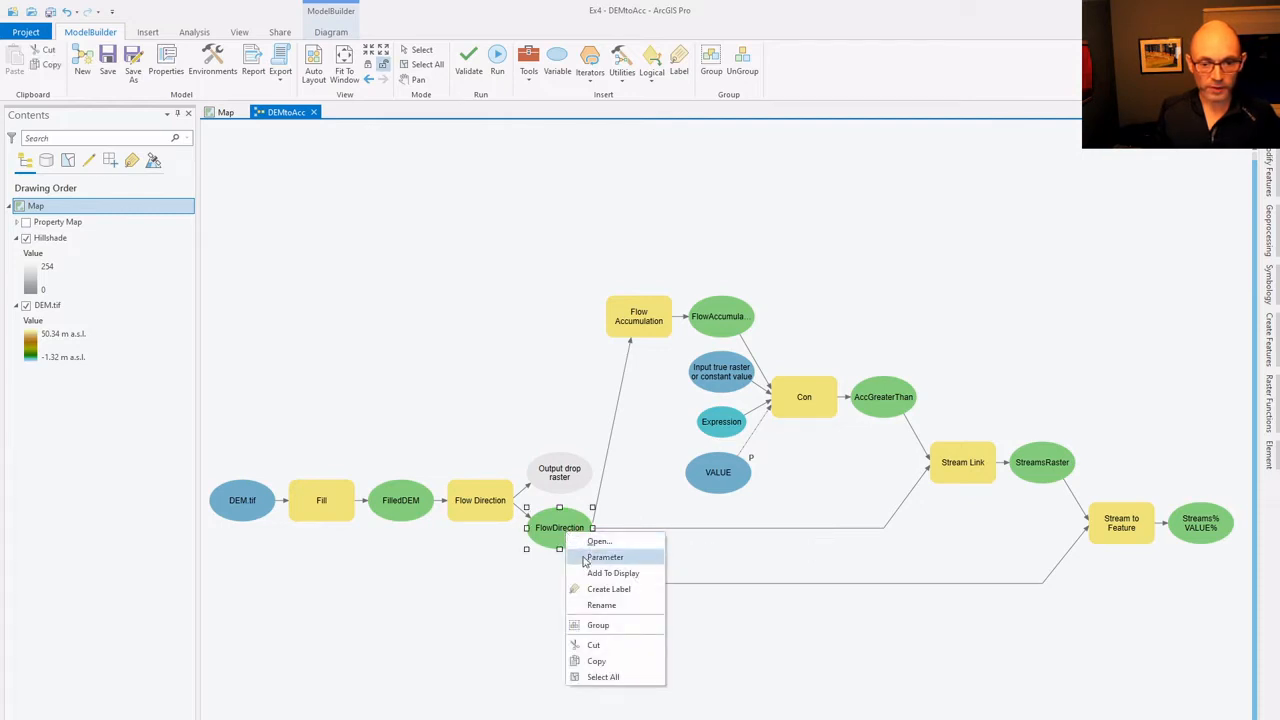
{"action": "left_click", "coordinate": [585, 558]}
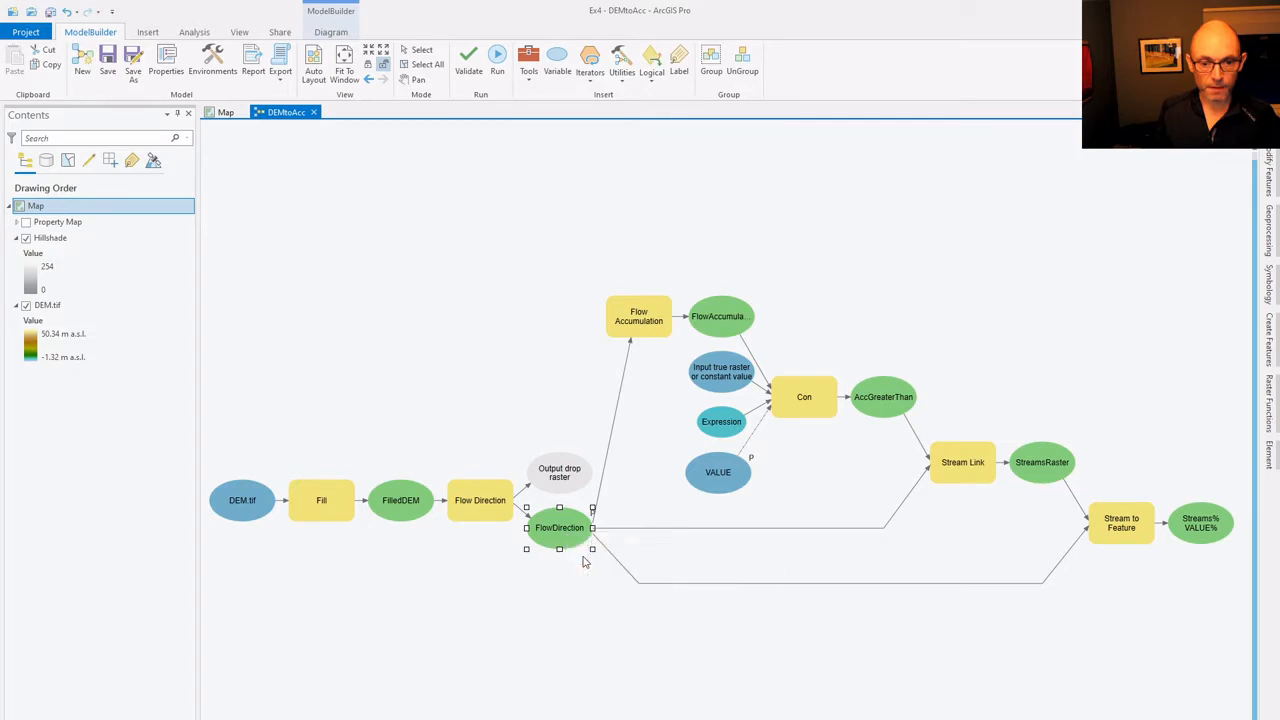
{"action": "right_click", "coordinate": [716, 326]}
{"action": "left_click", "coordinate": [736, 351]}
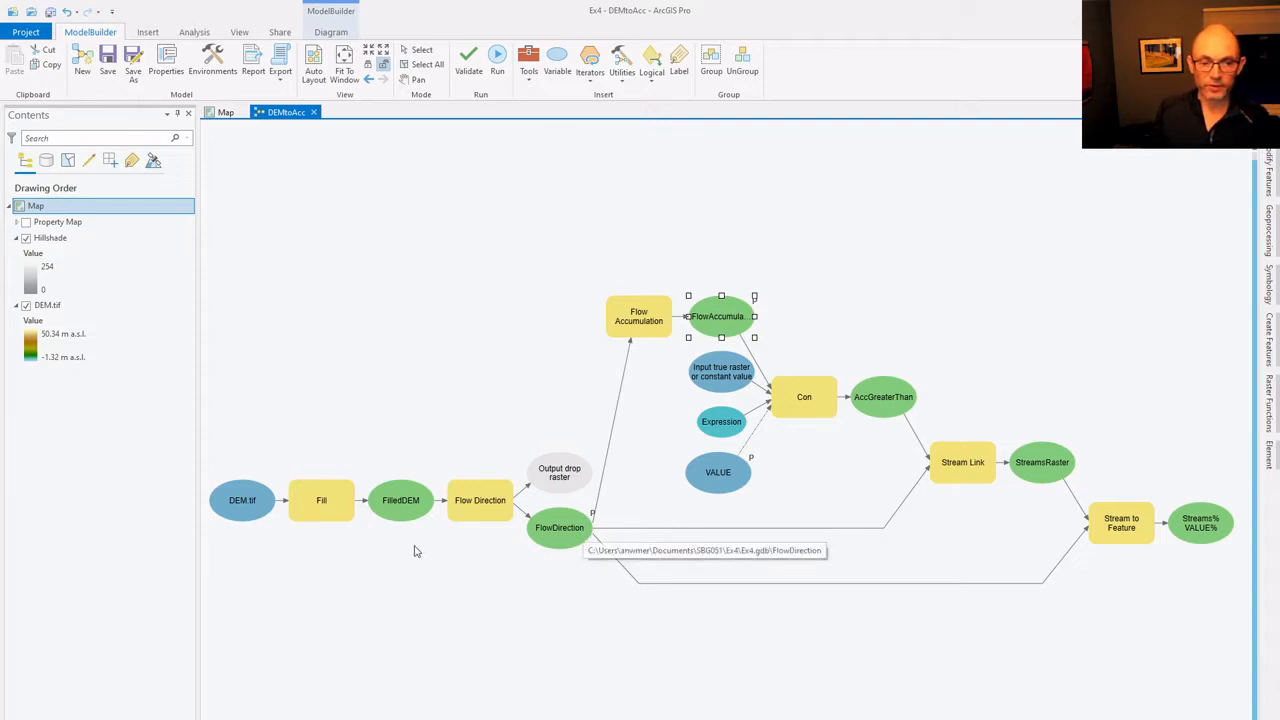
{"action": "left_click", "coordinate": [243, 519]}
{"action": "right_click", "coordinate": [243, 517]}
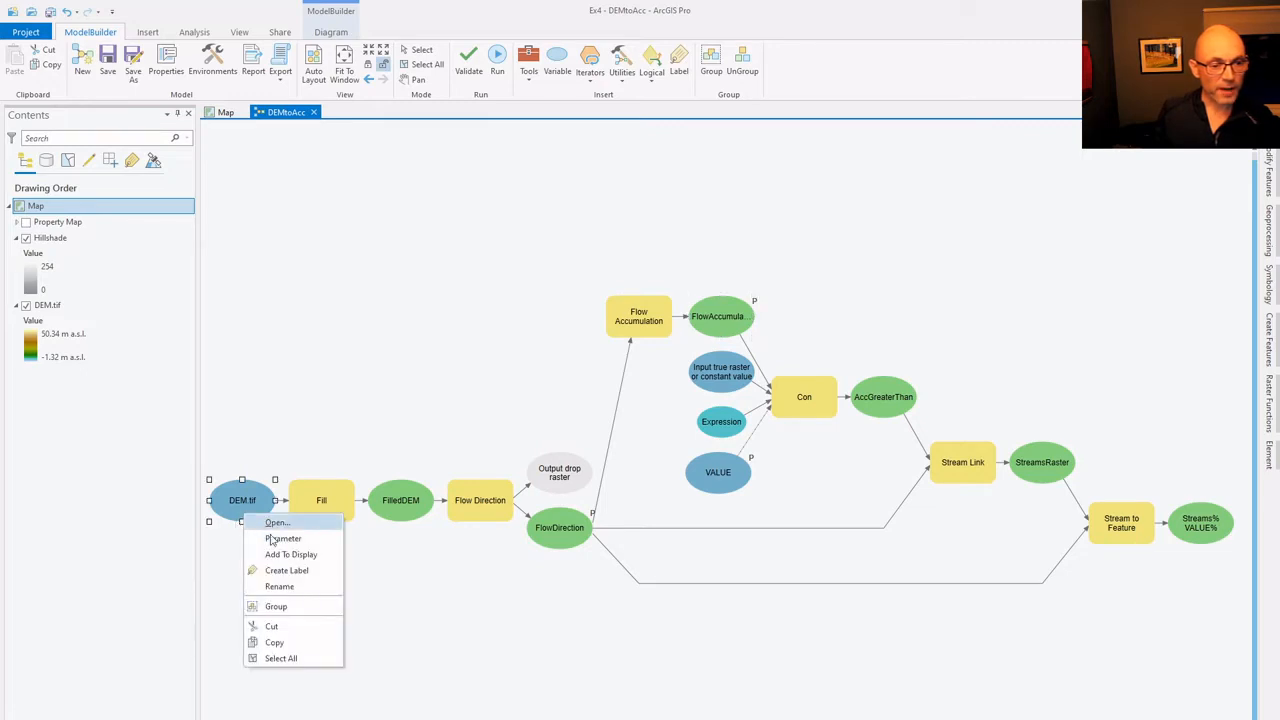
{"action": "left_click", "coordinate": [280, 539]}
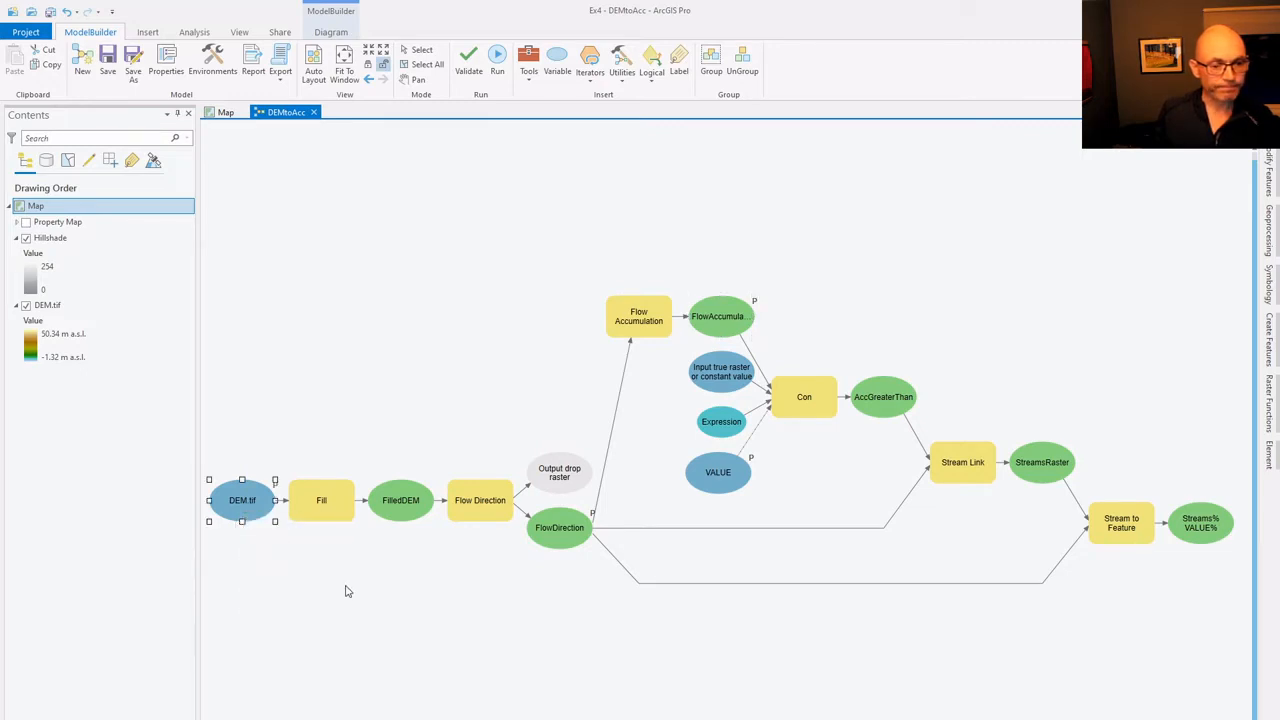
{"action": "right_click", "coordinate": [563, 546]}
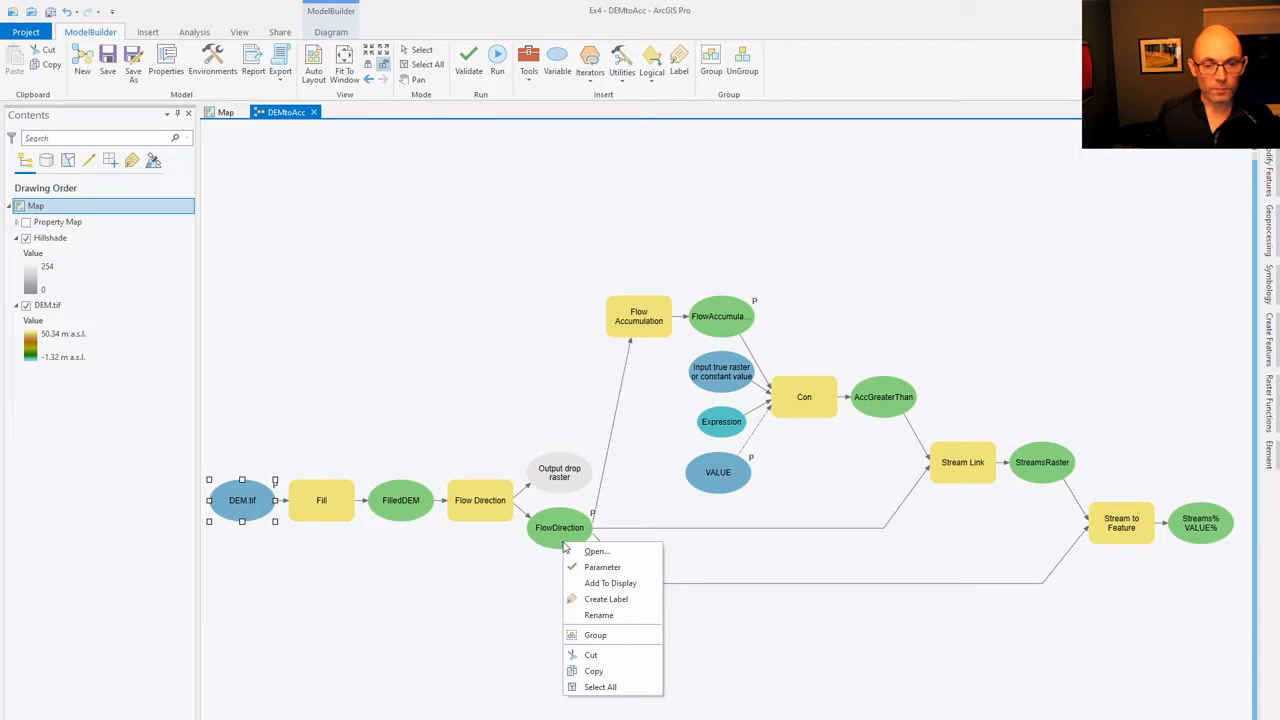
{"action": "left_click", "coordinate": [519, 599]}
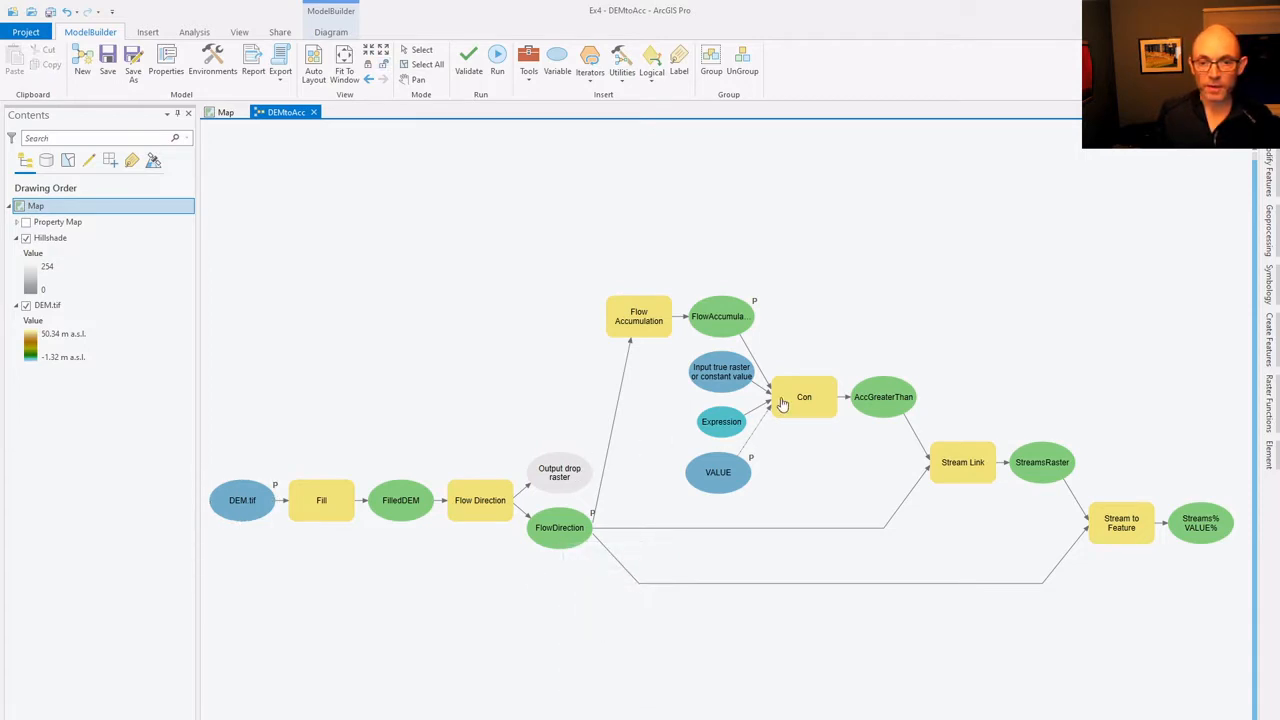
Delete the Con tool and its true raster, Expression and VALUE variables from the DEMtoAcc model.
{"action": "mouse_move", "coordinate": [776, 410]}
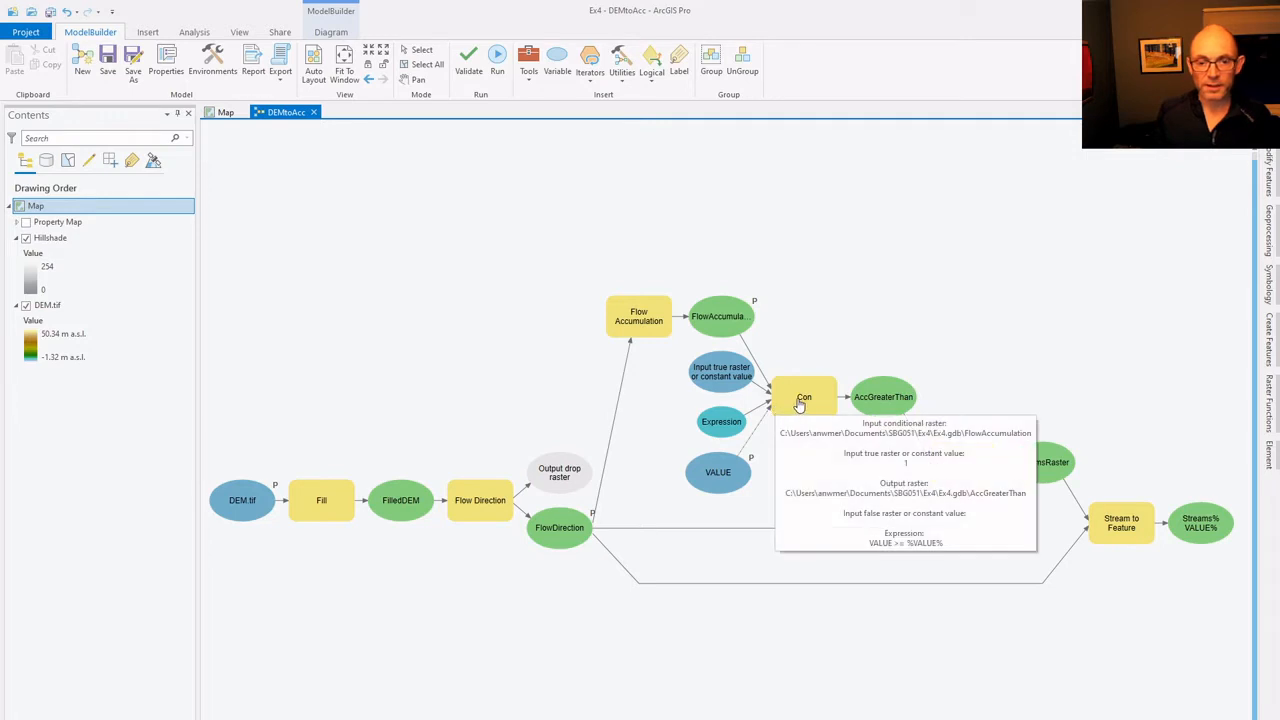
{"action": "left_click", "coordinate": [802, 400]}
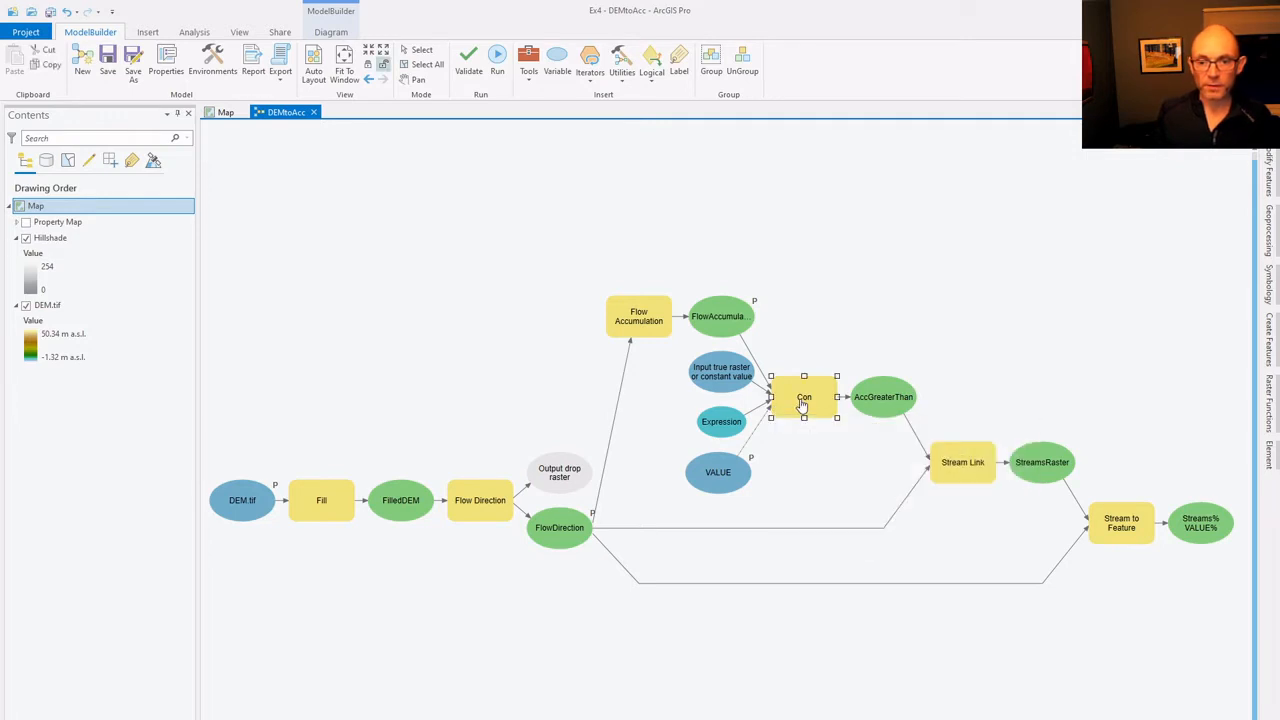
{"action": "key", "text": "Delete"}
{"action": "left_click", "coordinate": [727, 386]}
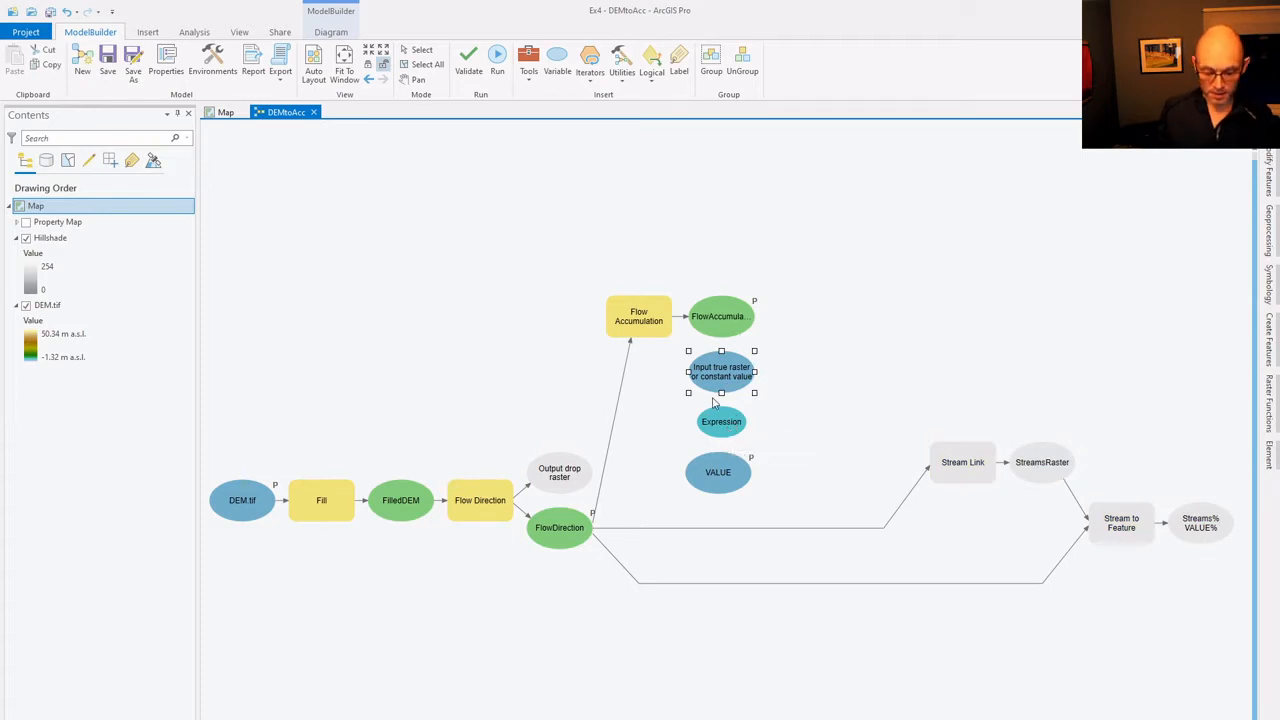
{"action": "key", "text": "Delete"}
{"action": "left_click", "coordinate": [728, 421]}
{"action": "key", "text": "Delete"}
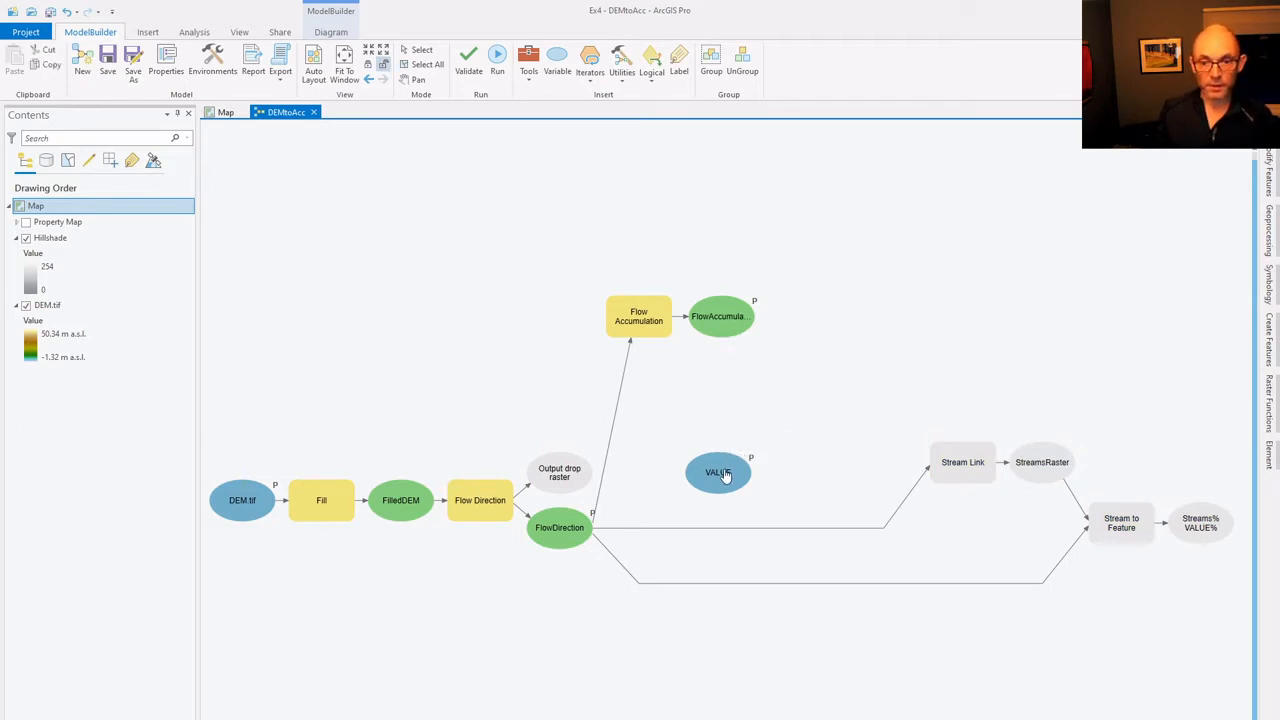
{"action": "left_click", "coordinate": [722, 474]}
{"action": "key", "text": "Delete"}
Delete the Stream Link and Stream to Feature tools and automatically rearrange the remaining model diagram.
{"action": "left_click", "coordinate": [975, 462]}
{"action": "key", "text": "Delete"}
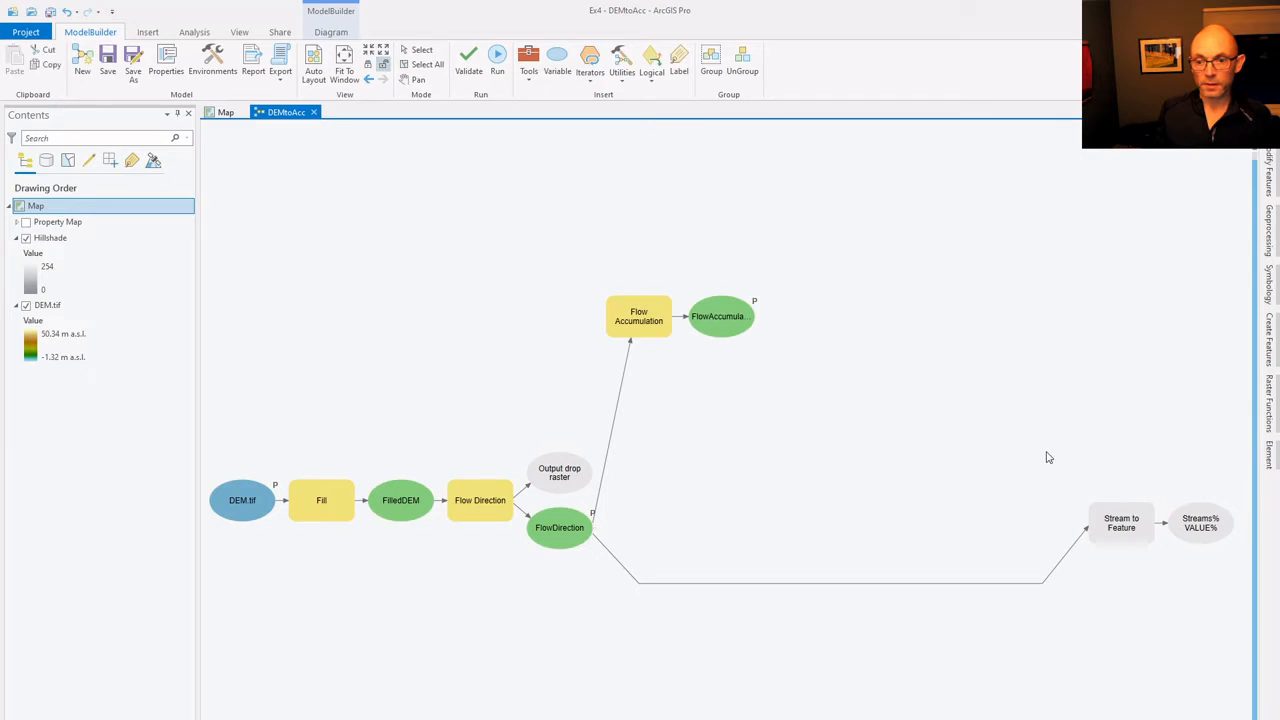
{"action": "left_click", "coordinate": [1120, 527]}
{"action": "key", "text": "Delete"}
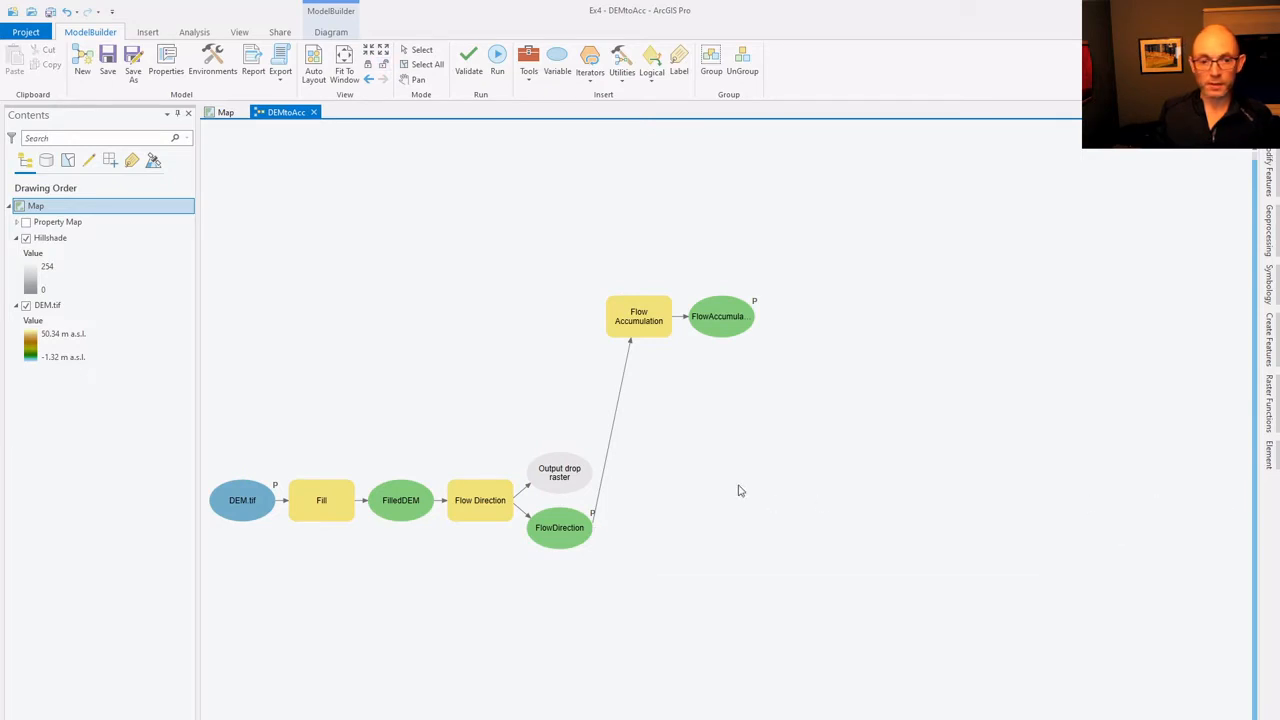
{"action": "left_click", "coordinate": [314, 75]}
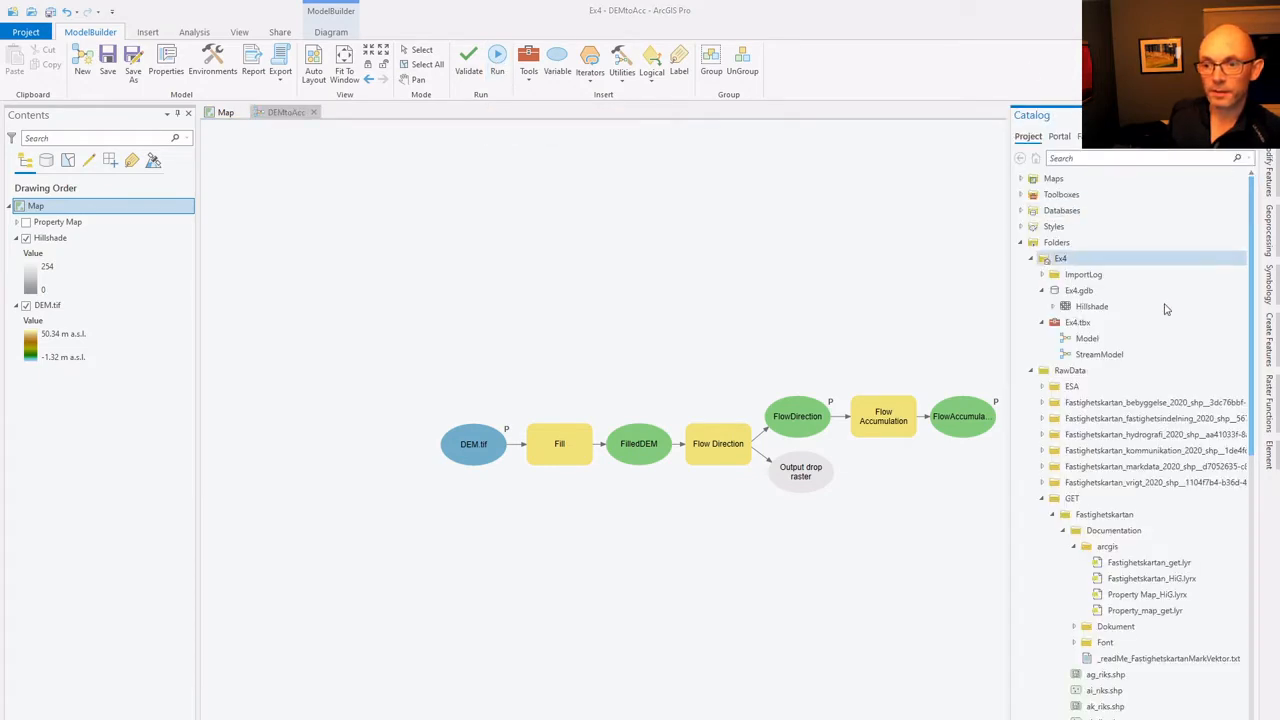
Refresh the Ex4.tbx toolbox in the project catalog and open its DEMtoAcc model as a geoprocessing tool.
{"action": "left_click", "coordinate": [1078, 322]}
{"action": "right_click", "coordinate": [1080, 325]}
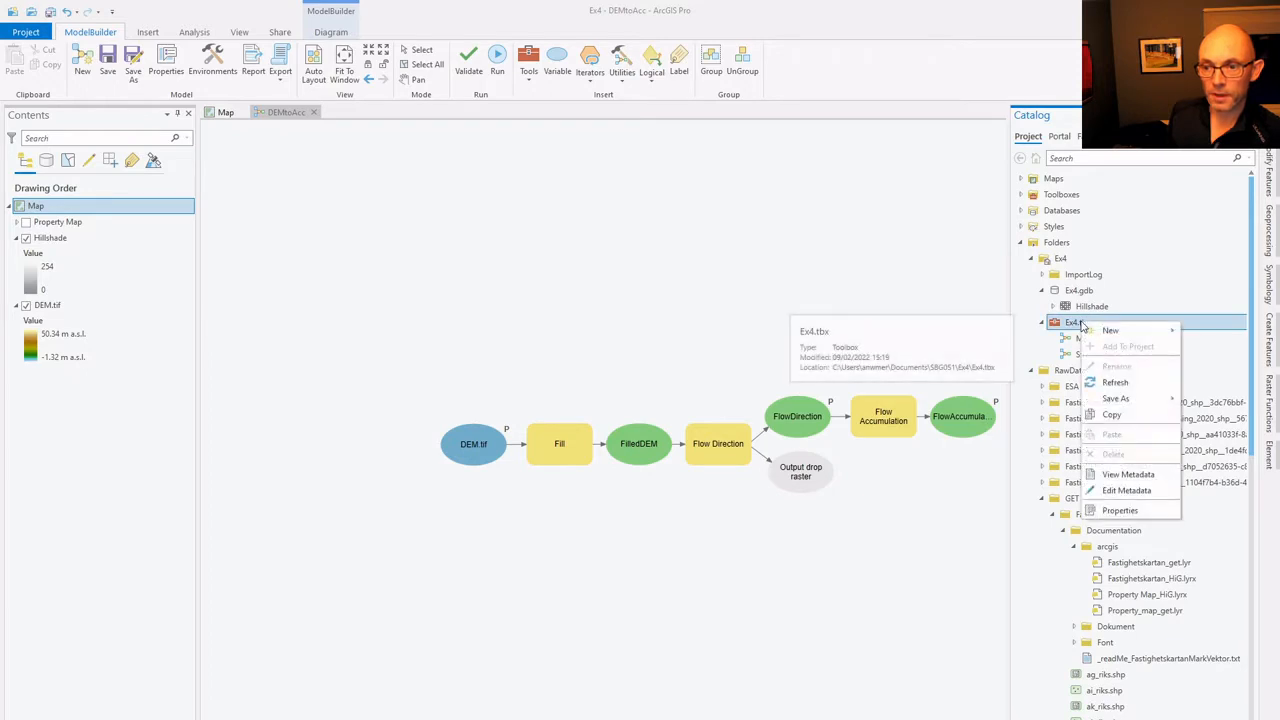
{"action": "left_click", "coordinate": [1118, 382]}
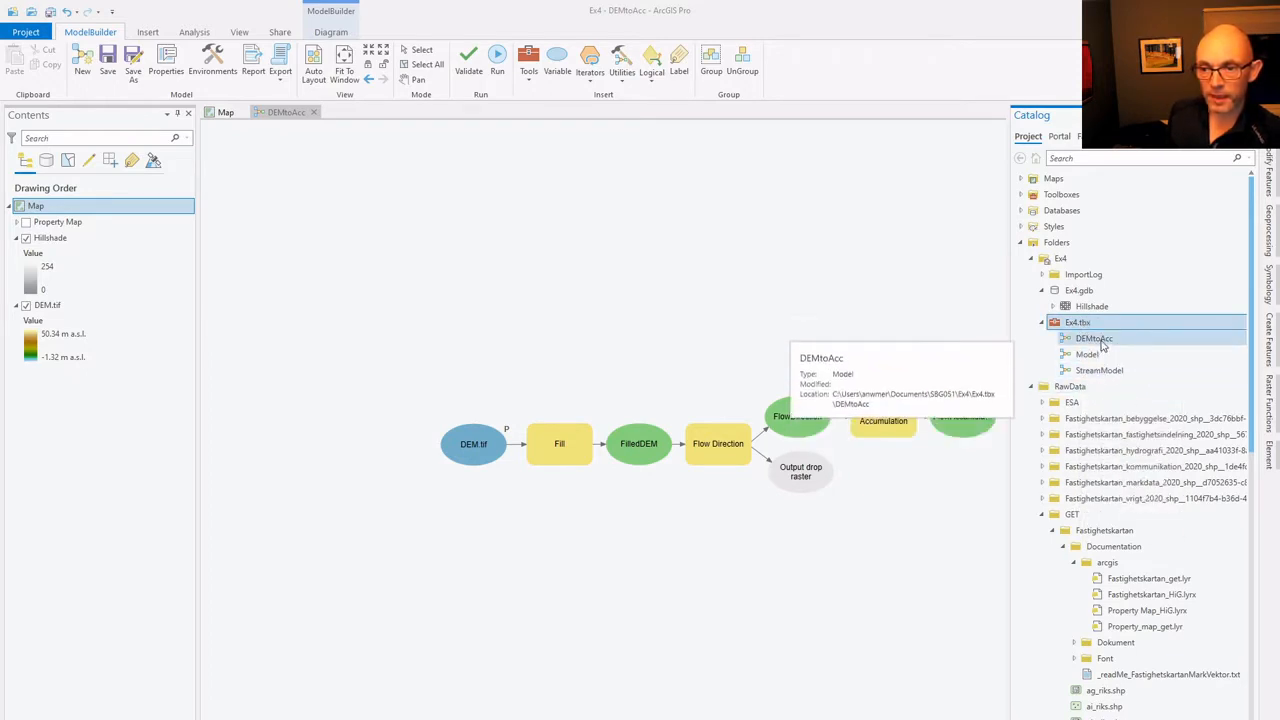
{"action": "double_click", "coordinate": [1101, 342]}
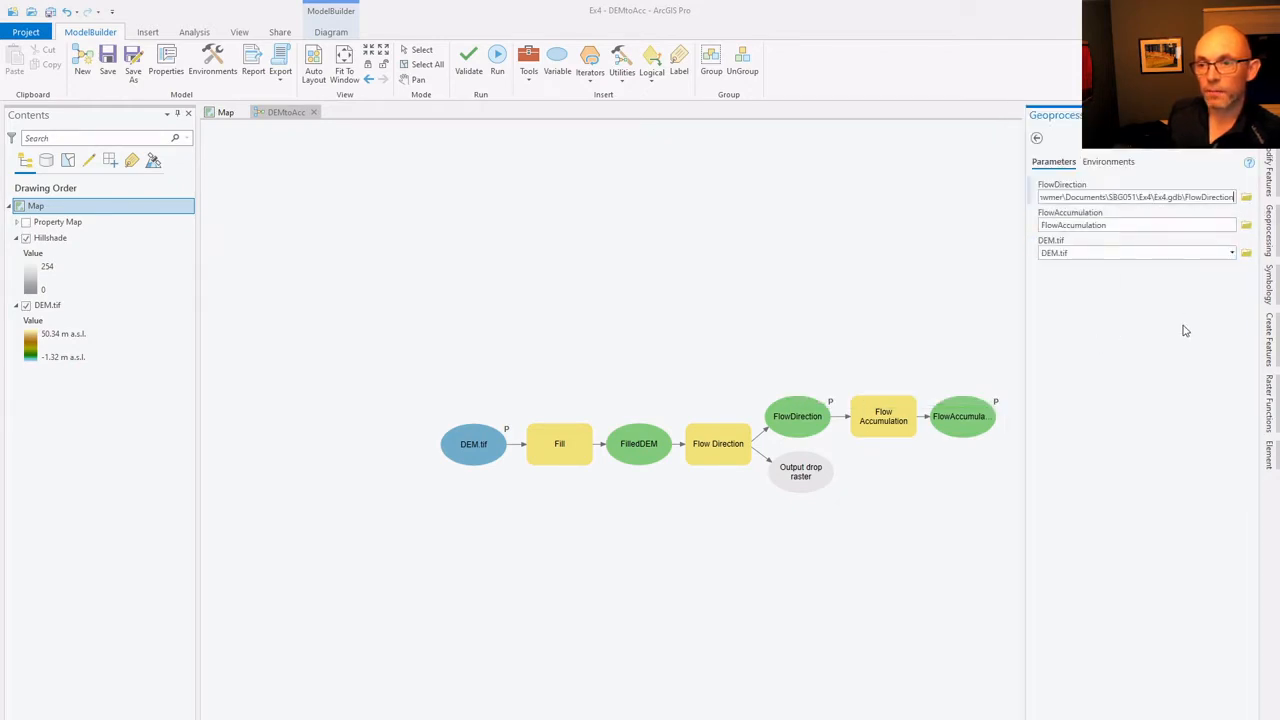
Check the FlowAccumulation output location and run DEMtoAcc on DEM.tif, with FlowDirection and FlowAccumulation as output names.
{"action": "left_click", "coordinate": [1247, 229]}
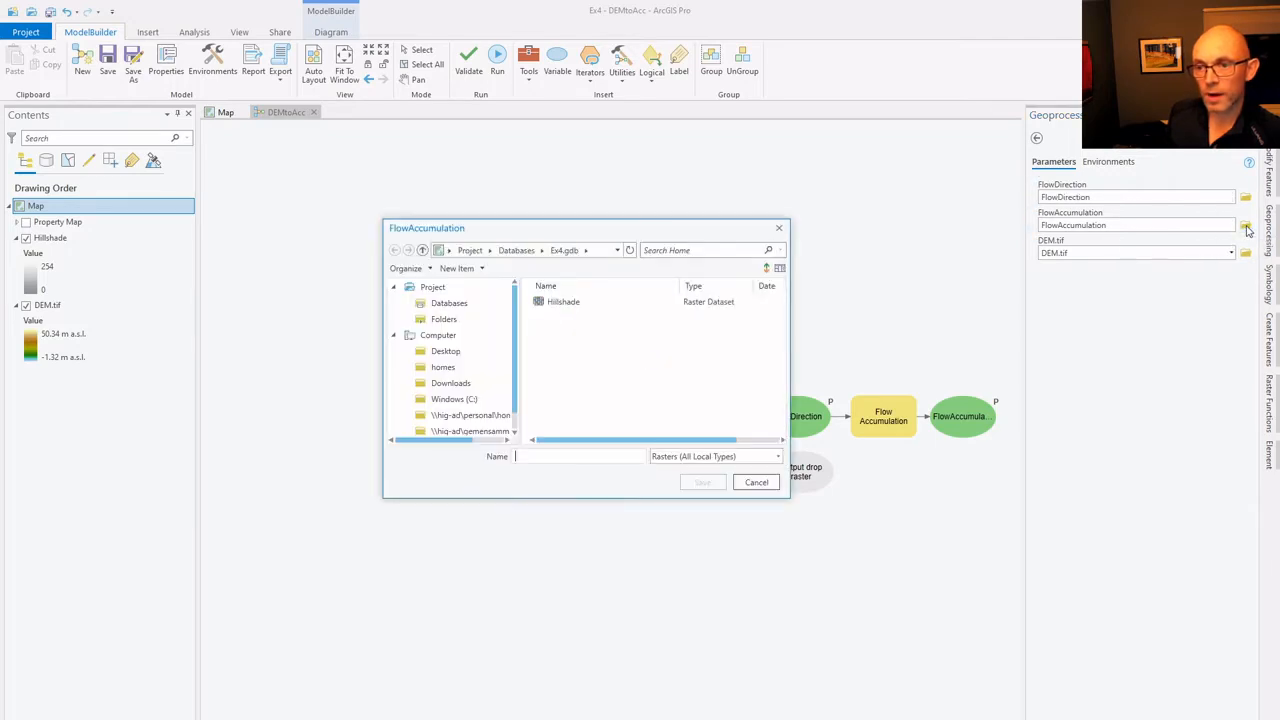
{"action": "left_click", "coordinate": [779, 228]}
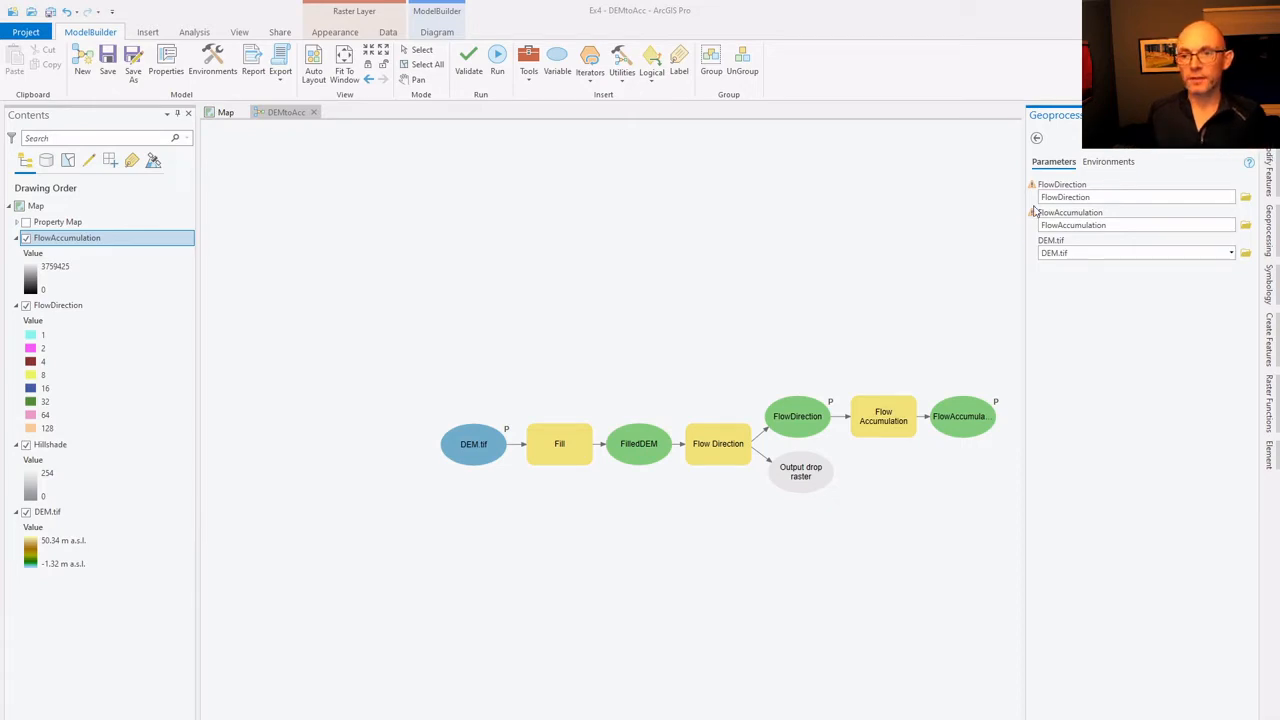
{"action": "mouse_move", "coordinate": [1032, 187]}
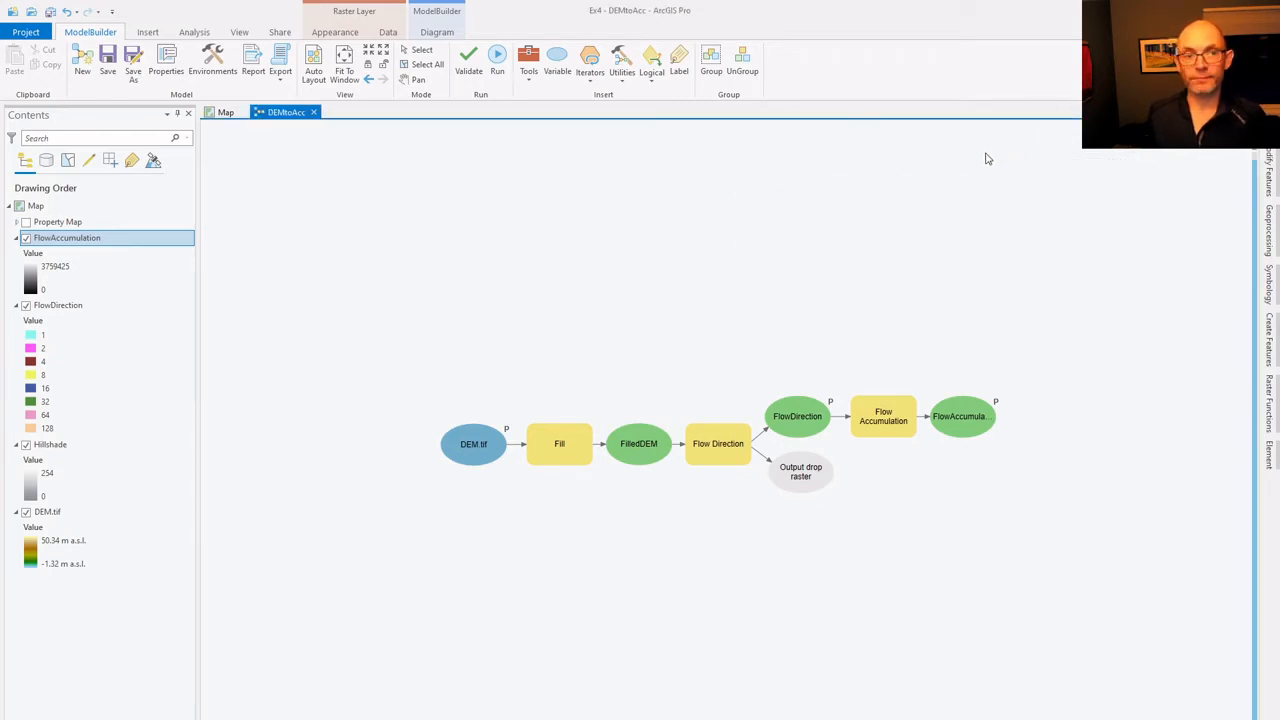
Remove the FlowAccumulation and FlowDirection layers from the map.
{"action": "left_click", "coordinate": [222, 114]}
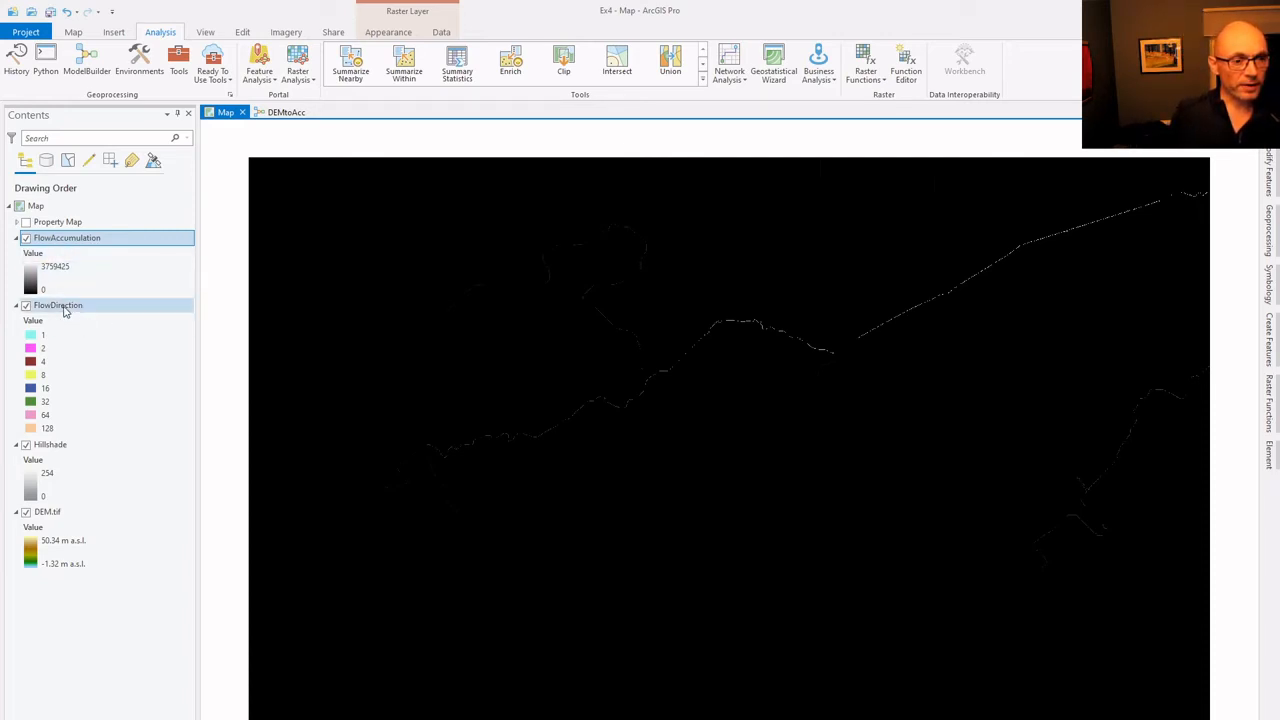
{"action": "left_click", "coordinate": [56, 309]}
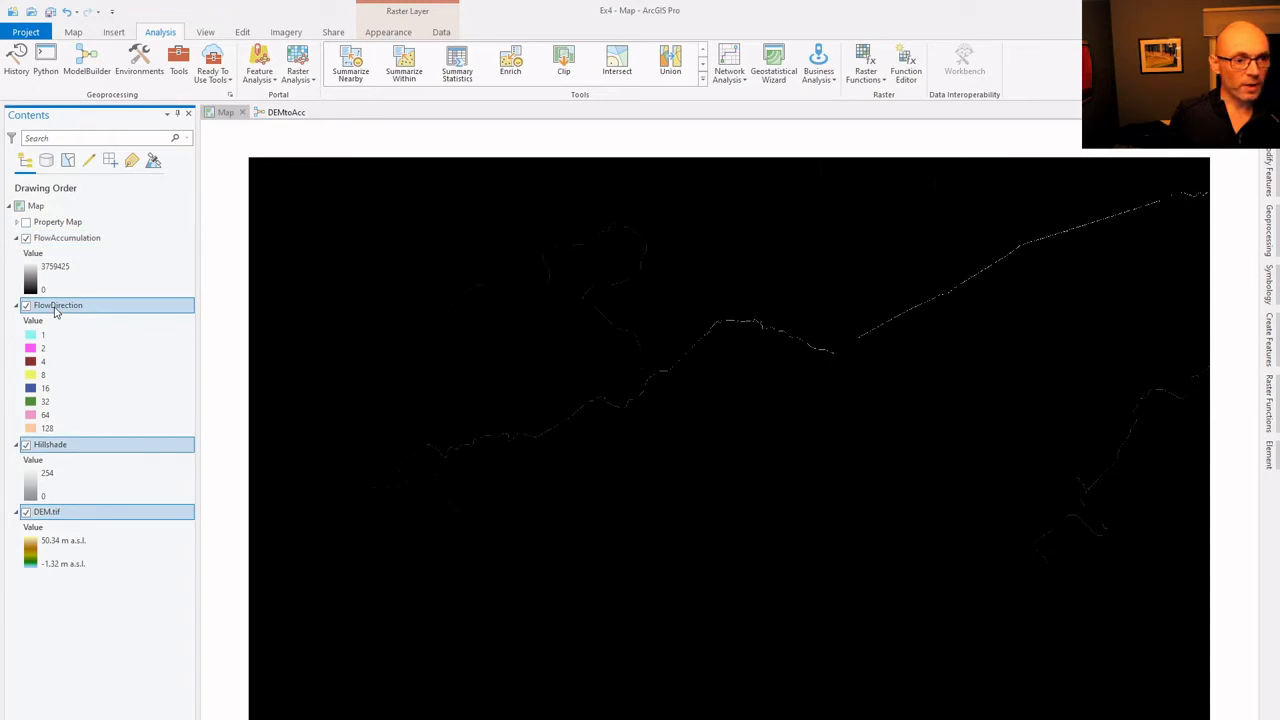
{"action": "right_click", "coordinate": [64, 240]}
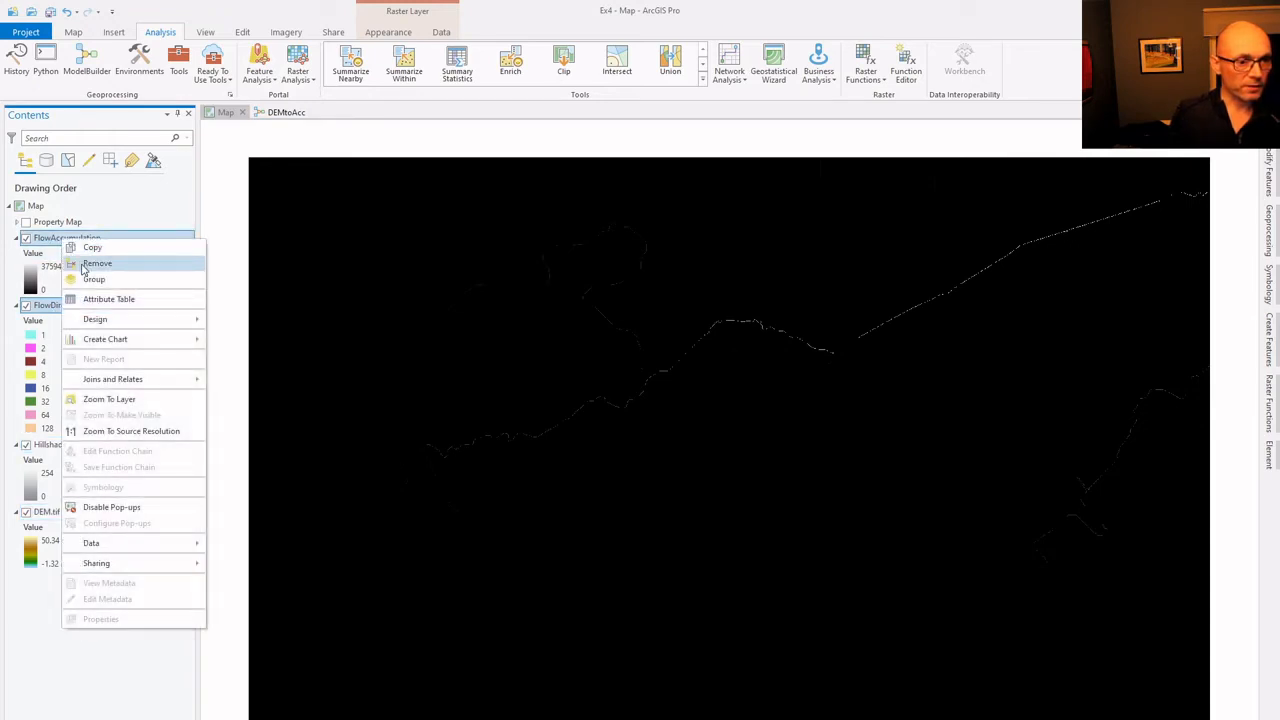
{"action": "left_click", "coordinate": [92, 265]}
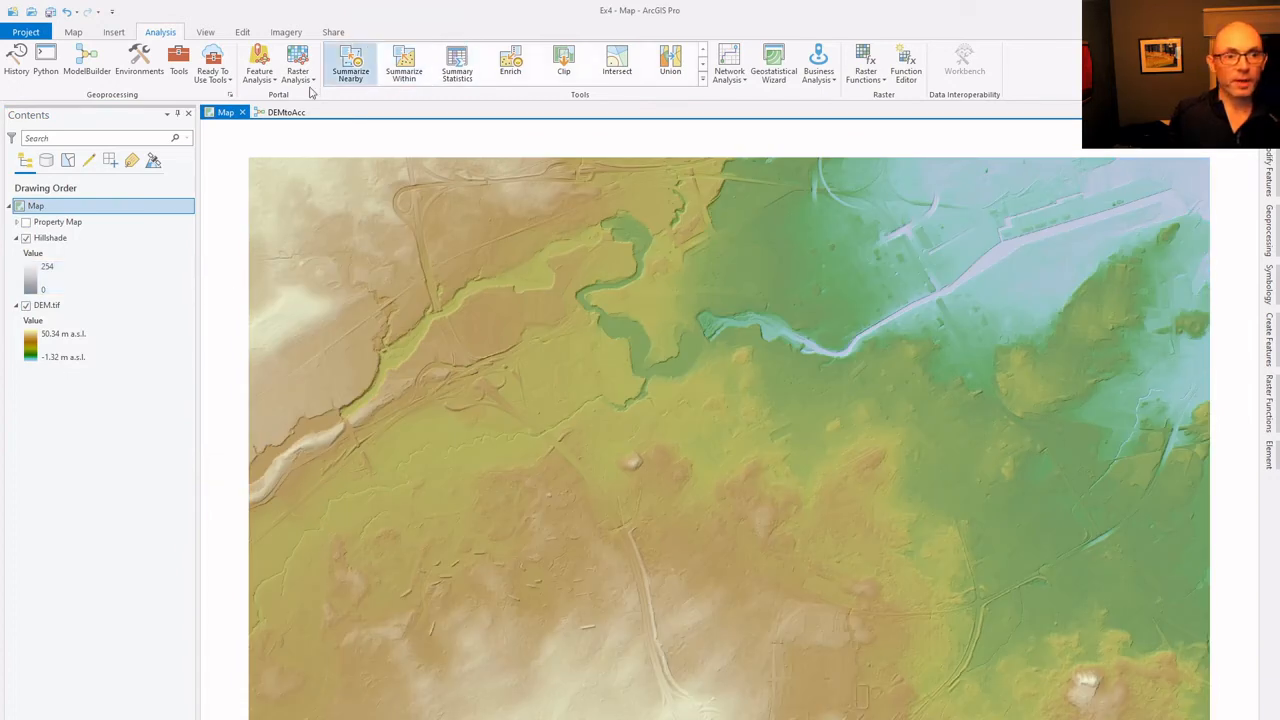
Open StreamModel from the Ex4.tbx toolbox for editing.
{"action": "left_click", "coordinate": [276, 114]}
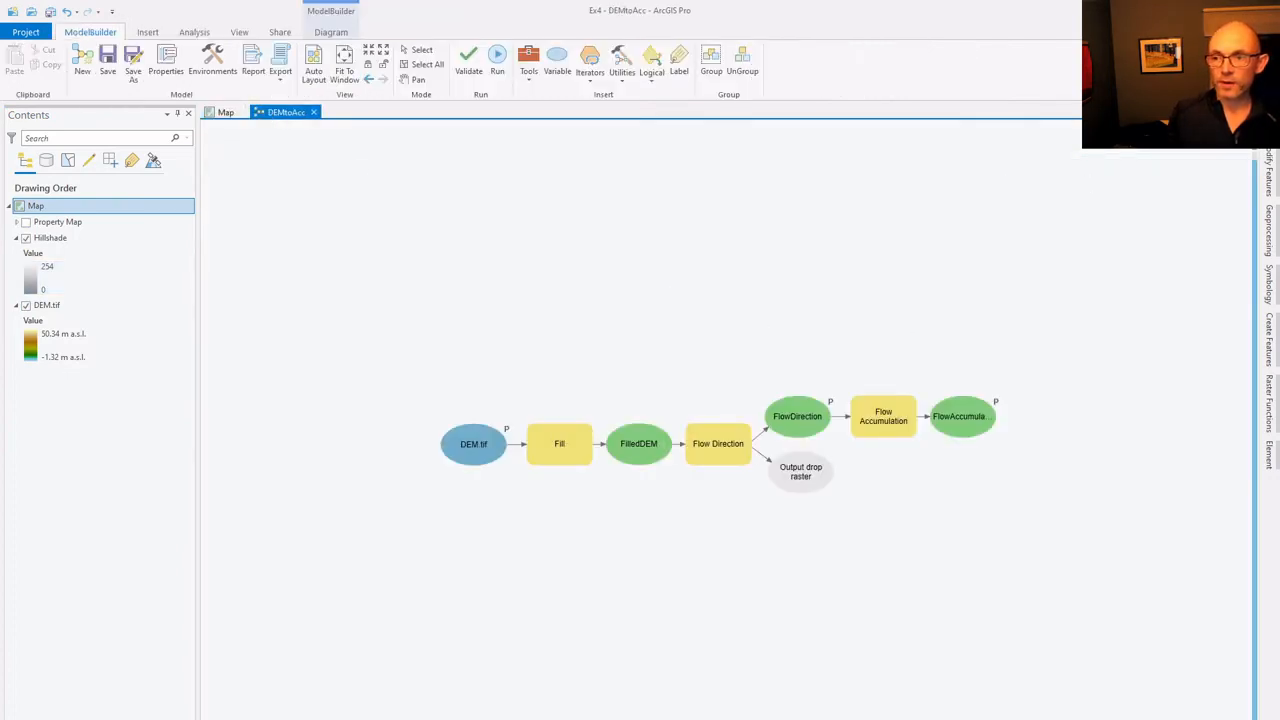
{"action": "left_click", "coordinate": [1269, 122]}
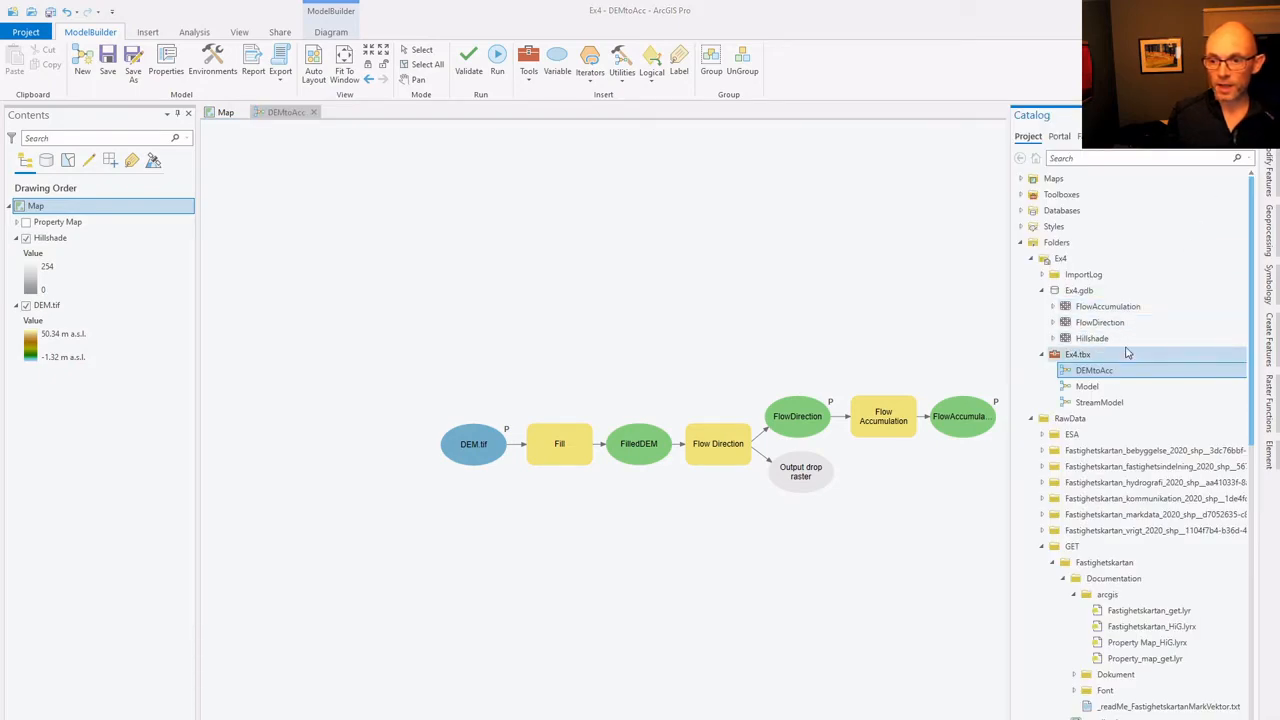
{"action": "right_click", "coordinate": [1120, 403]}
{"action": "left_click", "coordinate": [1150, 427]}
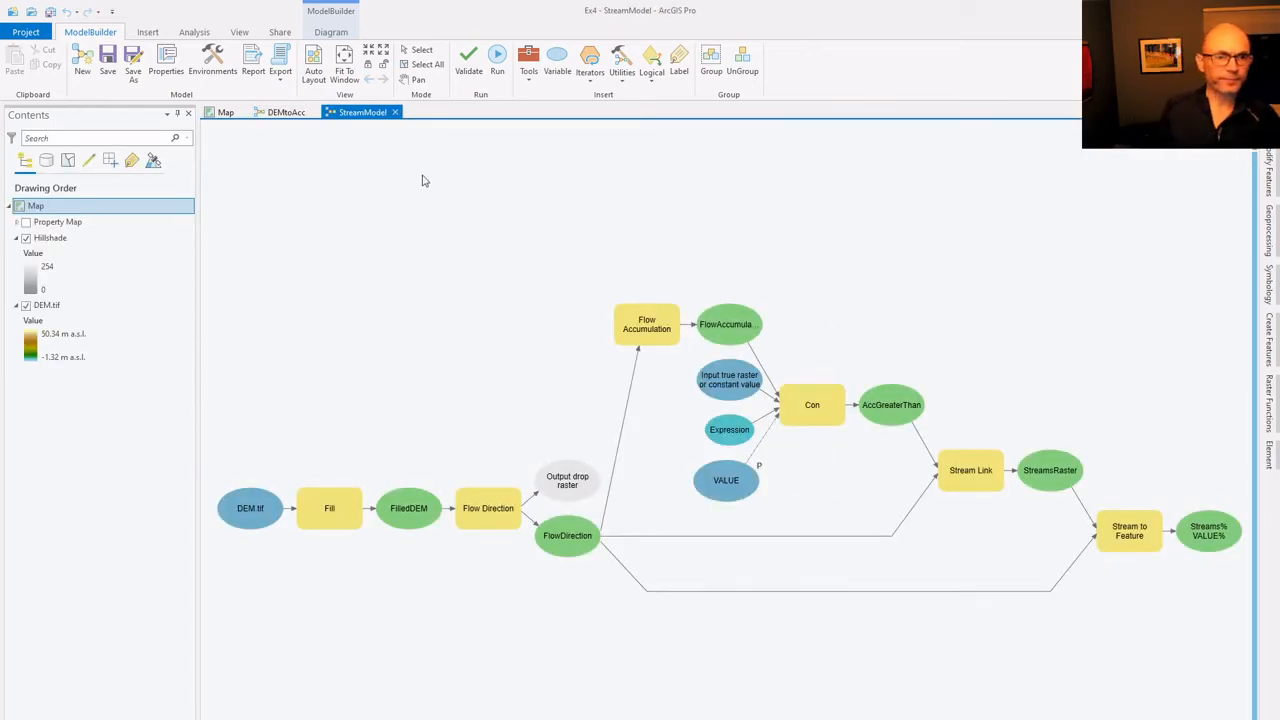
Save a copy of the model in the Ex4.tbx toolbox under the name StreamOnly.
{"action": "left_click", "coordinate": [134, 66]}
{"action": "left_click", "coordinate": [549, 455]}
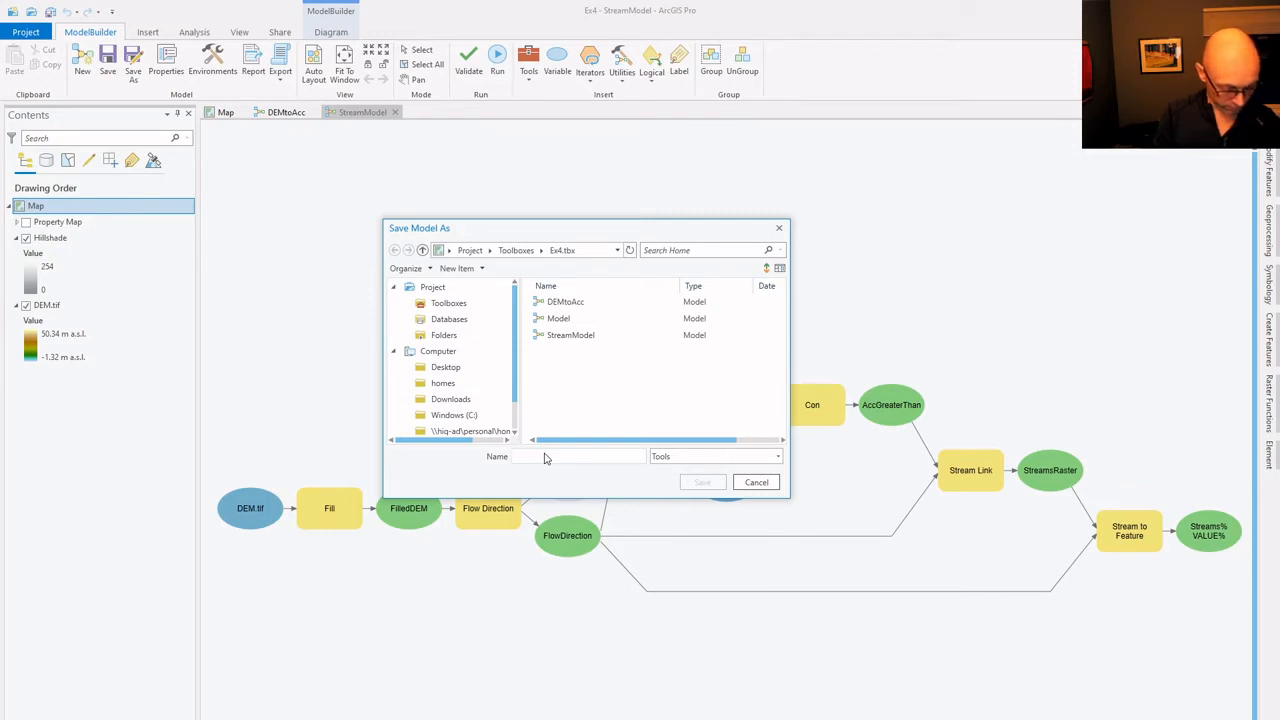
{"action": "type", "text": "Stream"}
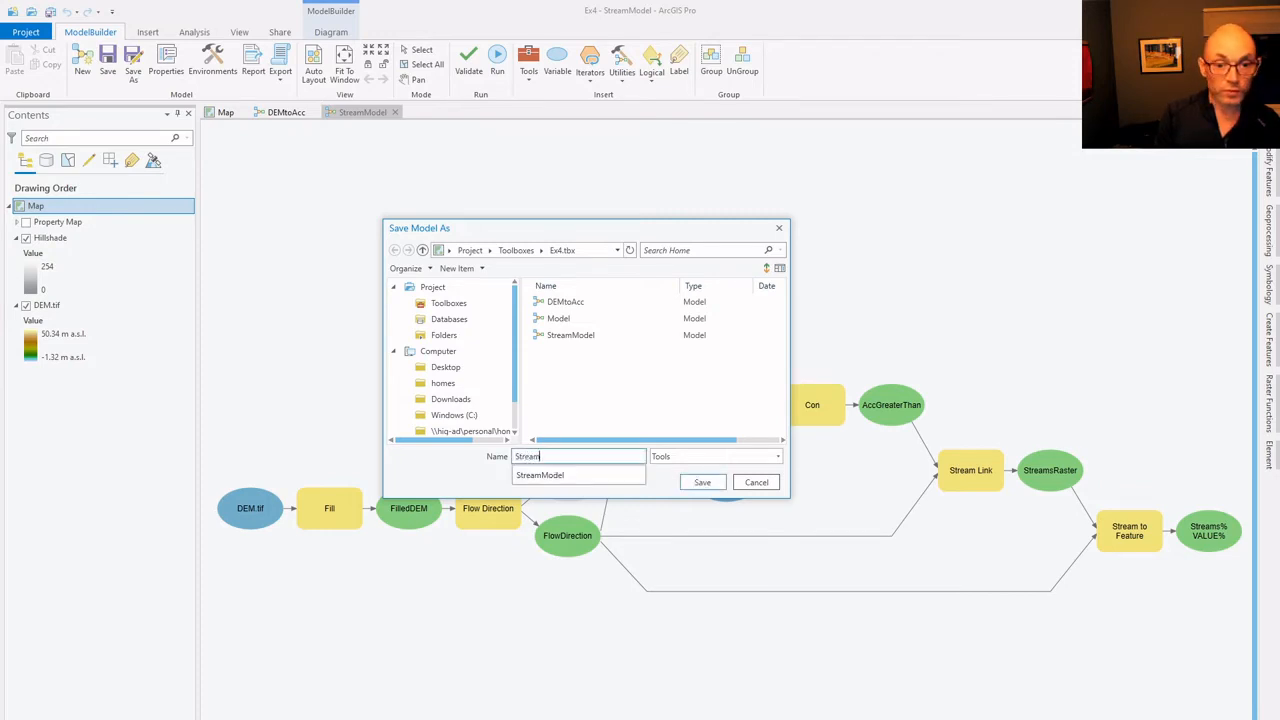
{"action": "type", "text": "s"}
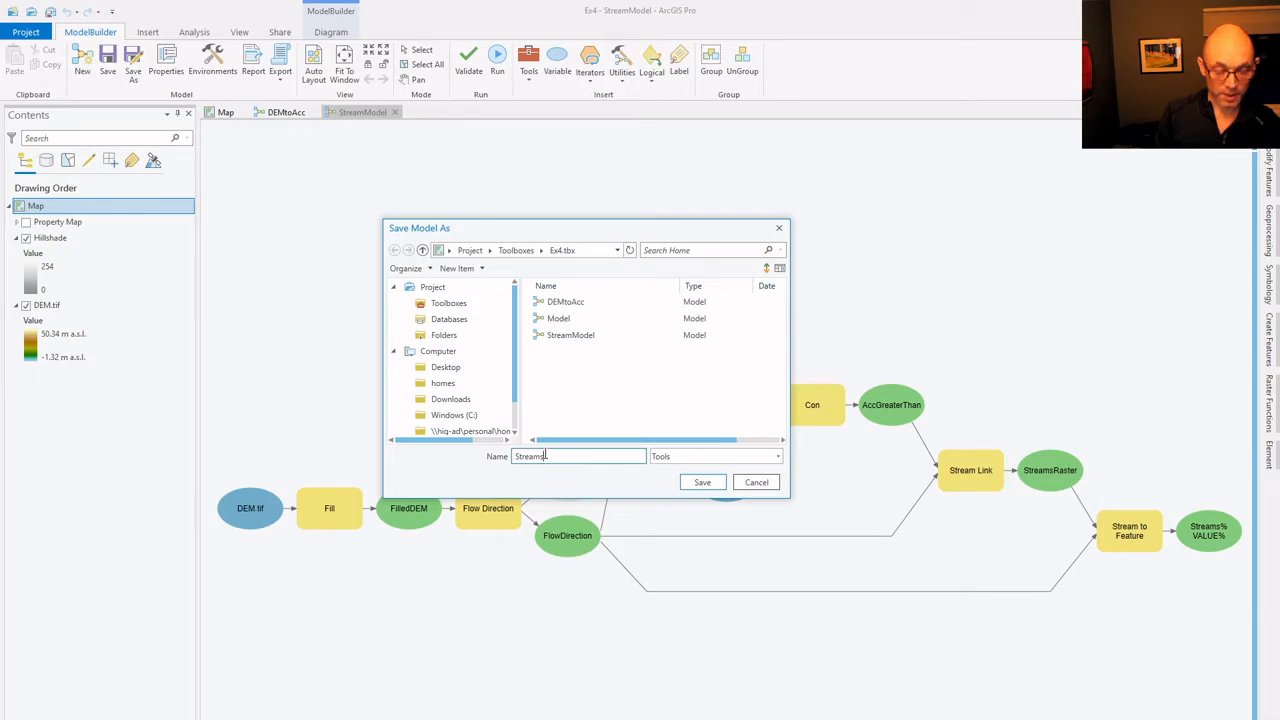
{"action": "key", "text": "BackSpace"}
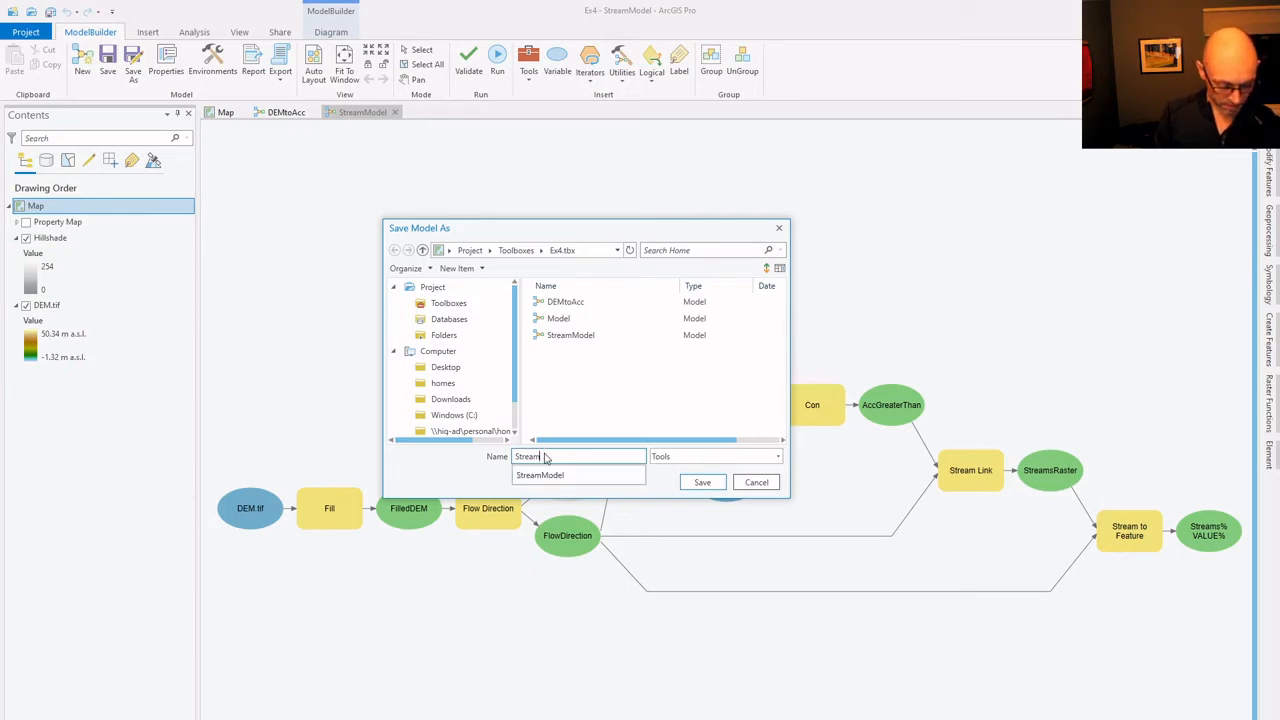
{"action": "type", "text": "C"}
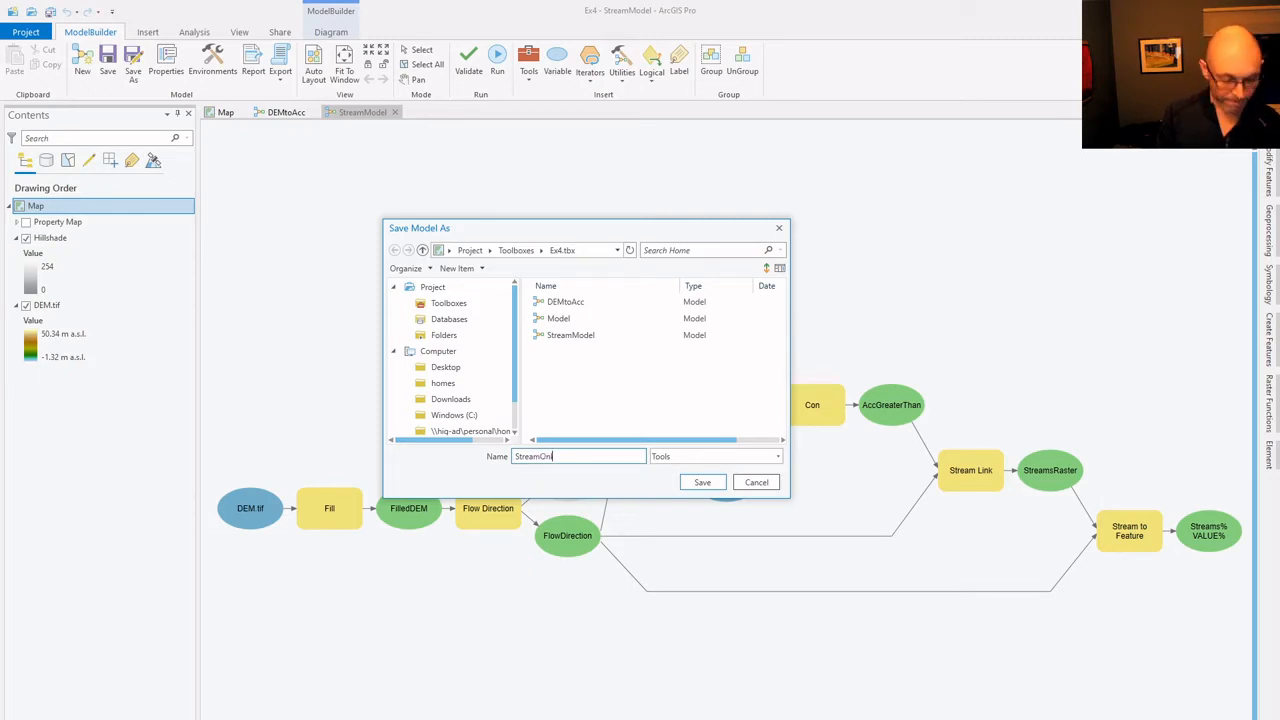
{"action": "key", "text": "Return"}
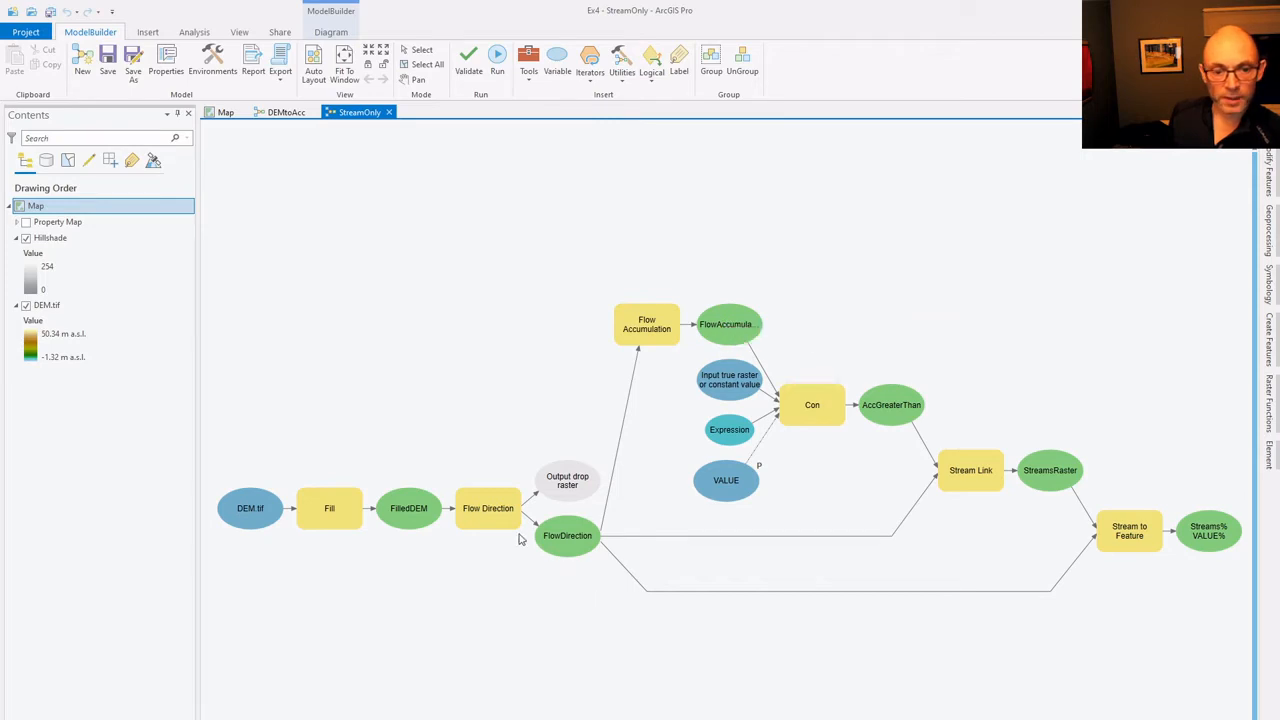
Delete the Flow Accumulation, Flow Direction and Fill tools and the DEM.tif input from the StreamOnly model.
{"action": "left_click", "coordinate": [638, 338]}
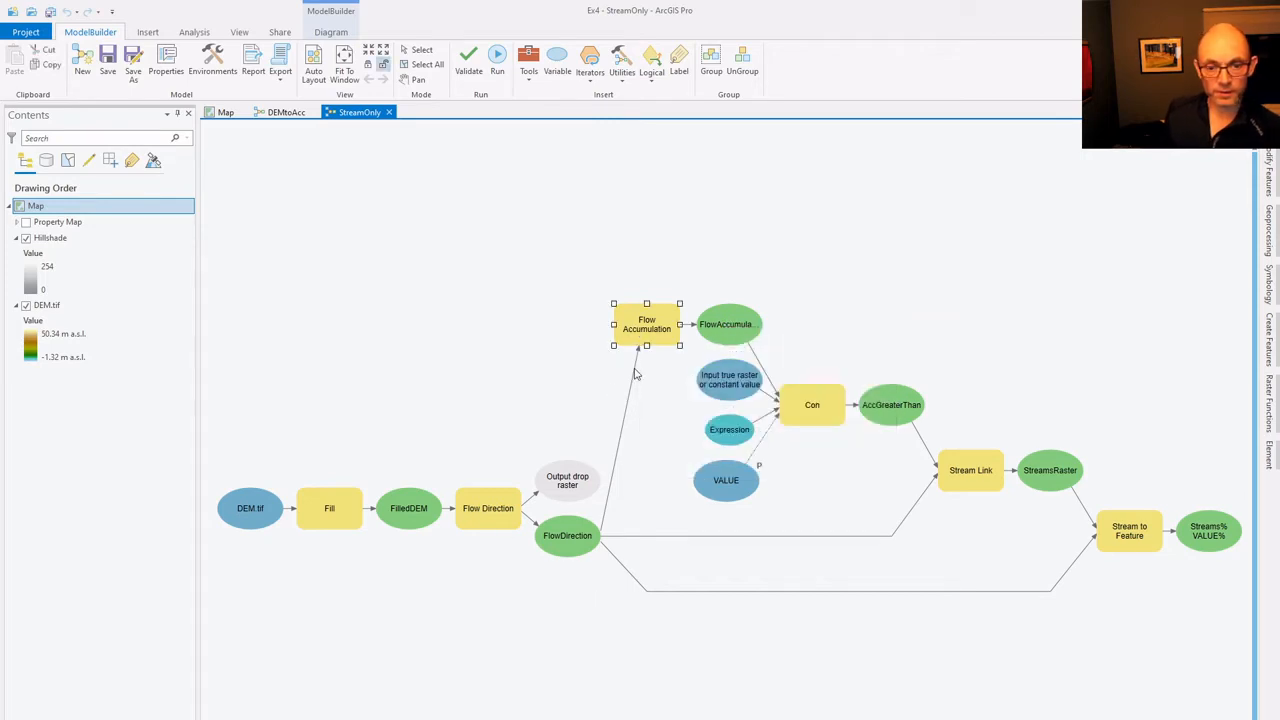
{"action": "key", "text": "Delete"}
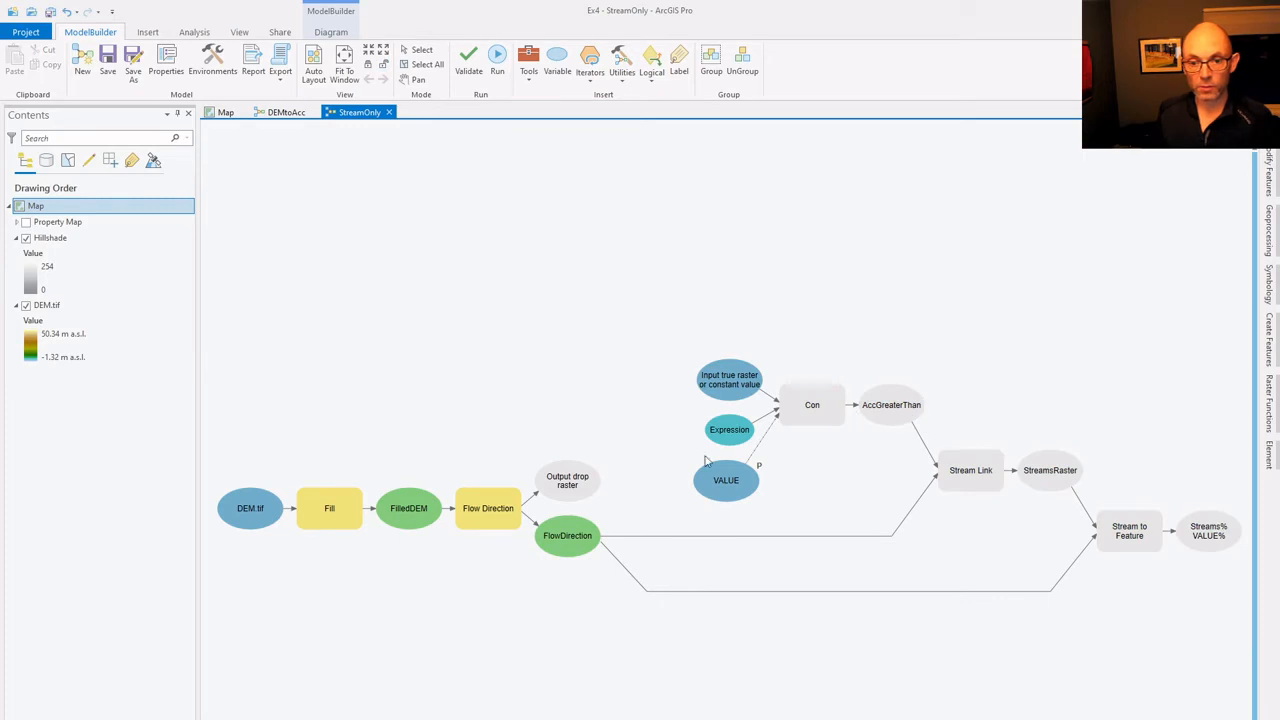
{"action": "left_click", "coordinate": [483, 519]}
{"action": "key", "text": "Delete"}
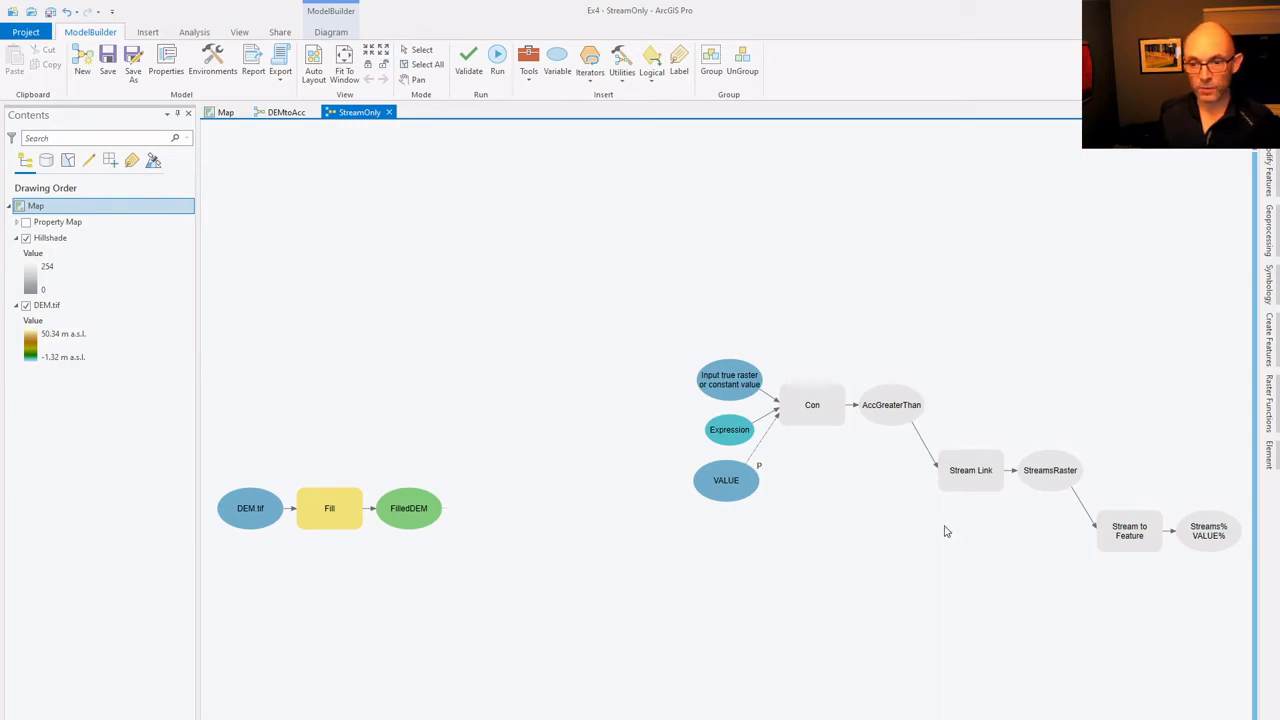
{"action": "left_click", "coordinate": [263, 511]}
{"action": "key", "text": "Delete"}
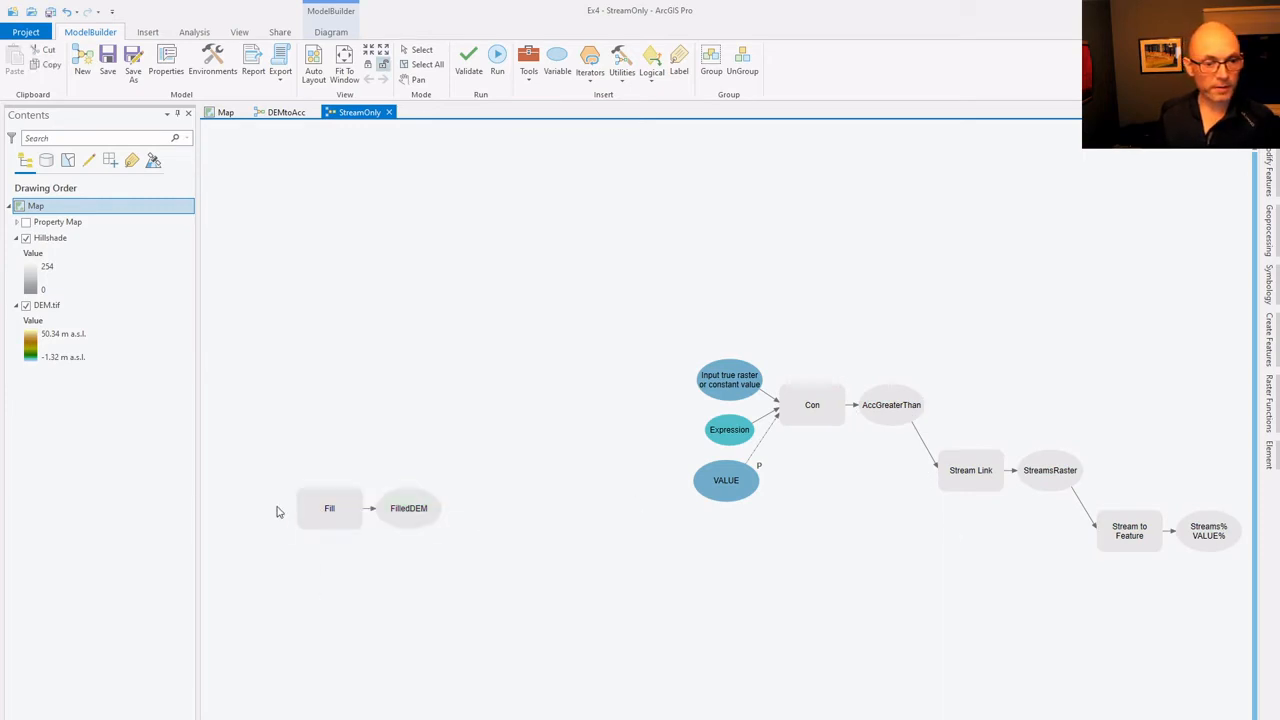
{"action": "left_click", "coordinate": [324, 508]}
{"action": "key", "text": "Delete"}
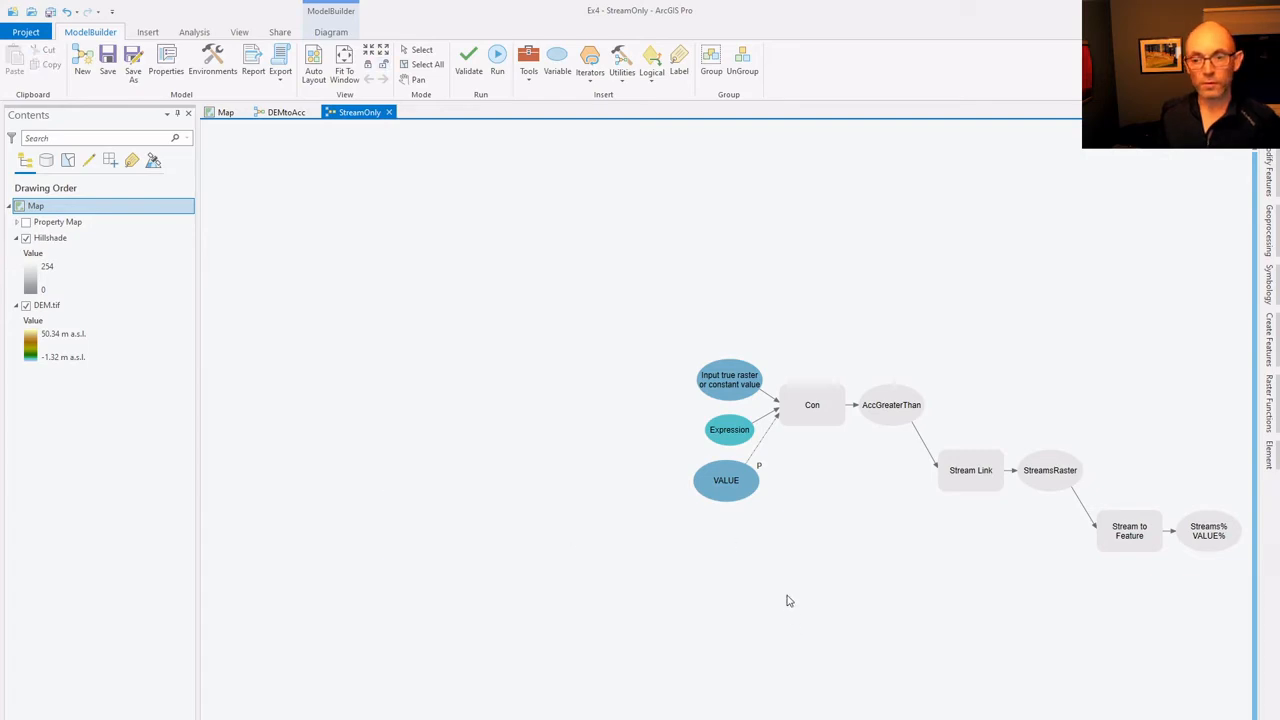
Create a variable from Con's Input conditional raster parameter, place it above the other Con inputs and make it a model parameter.
{"action": "right_click", "coordinate": [797, 413]}
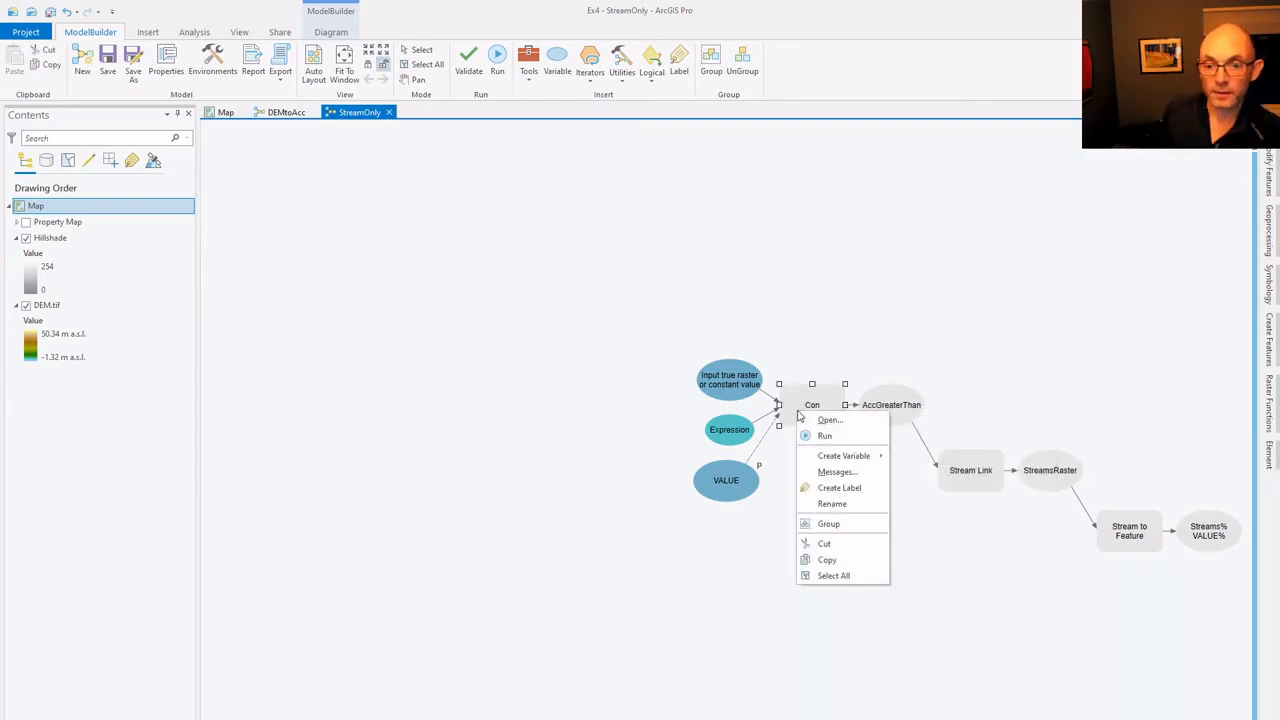
{"action": "mouse_move", "coordinate": [822, 459]}
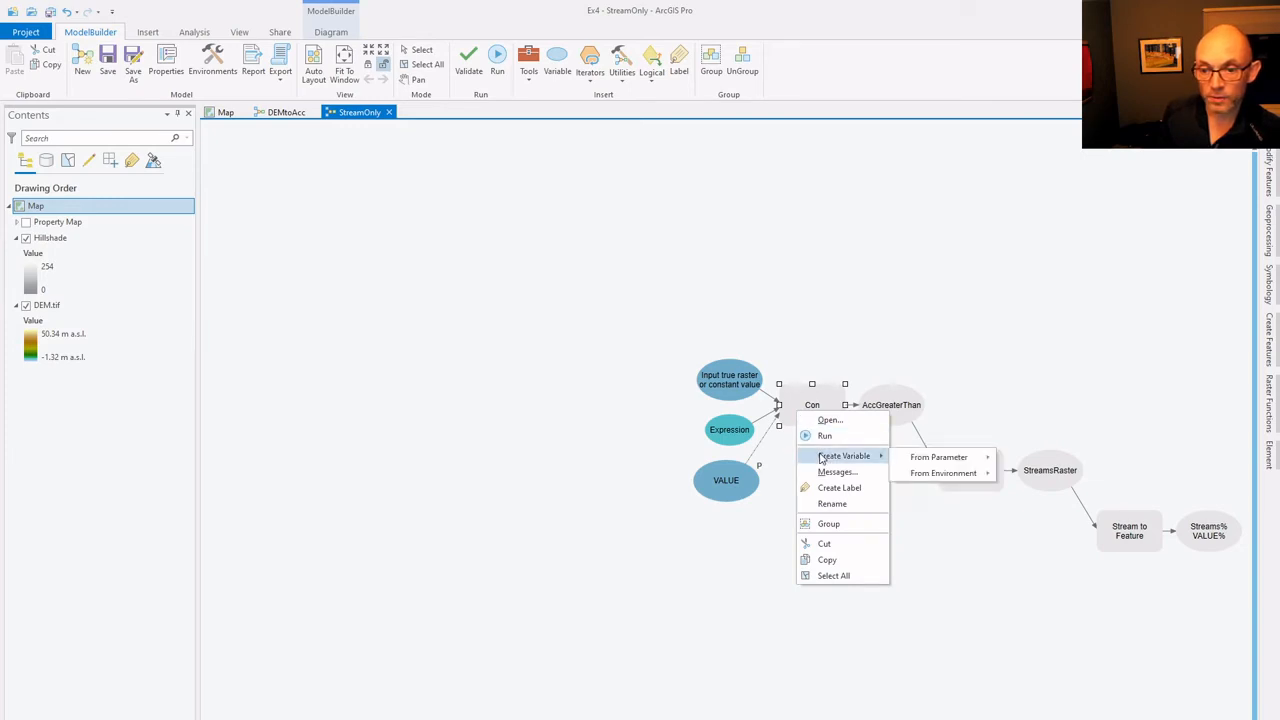
{"action": "mouse_move", "coordinate": [930, 458]}
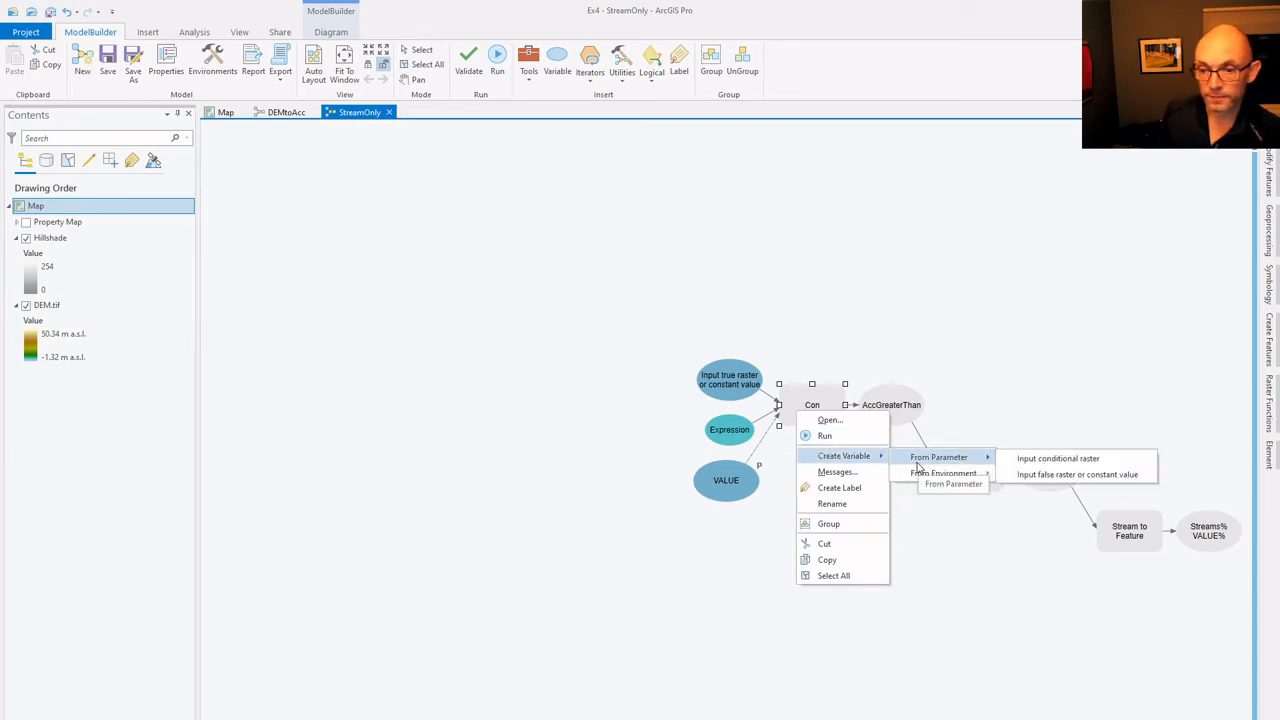
{"action": "left_click", "coordinate": [1049, 460]}
{"action": "left_click_drag", "start_coordinate": [707, 411], "coordinate": [721, 315]}
{"action": "right_click", "coordinate": [721, 316]}
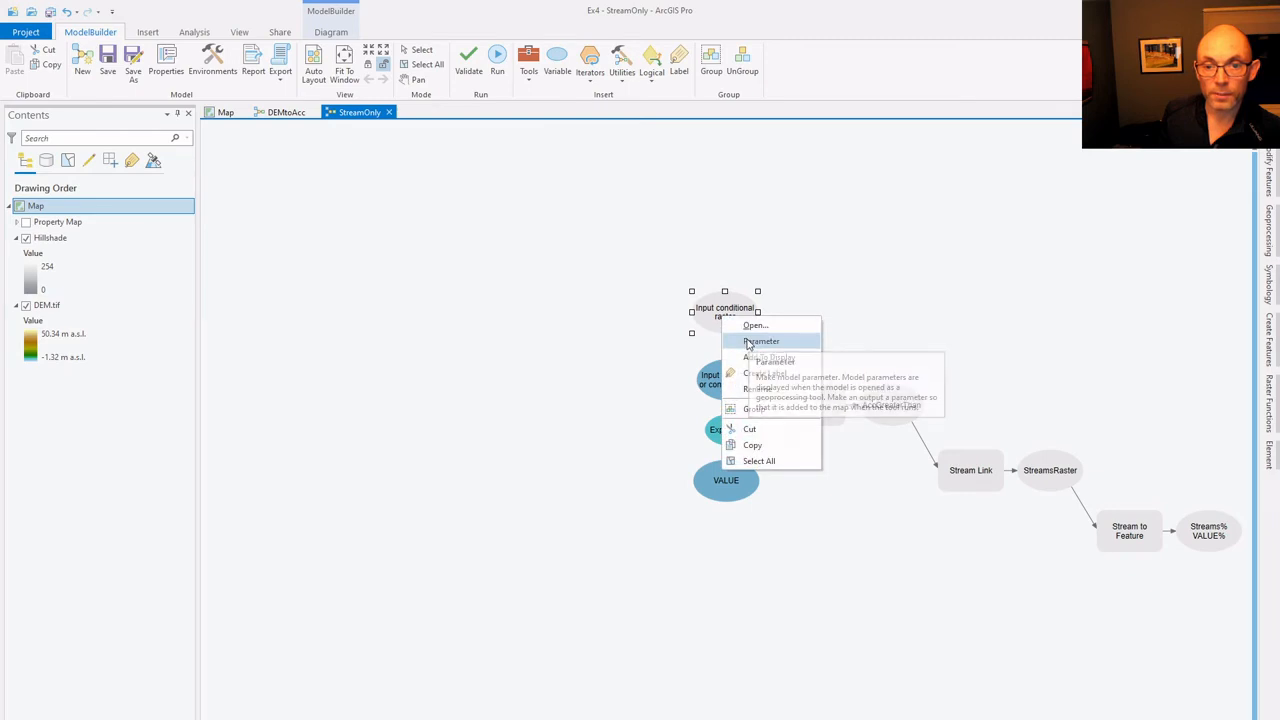
{"action": "left_click", "coordinate": [749, 342]}
Rename the Input conditional raster variable to FlowAccumulation.
{"action": "right_click", "coordinate": [733, 315]}
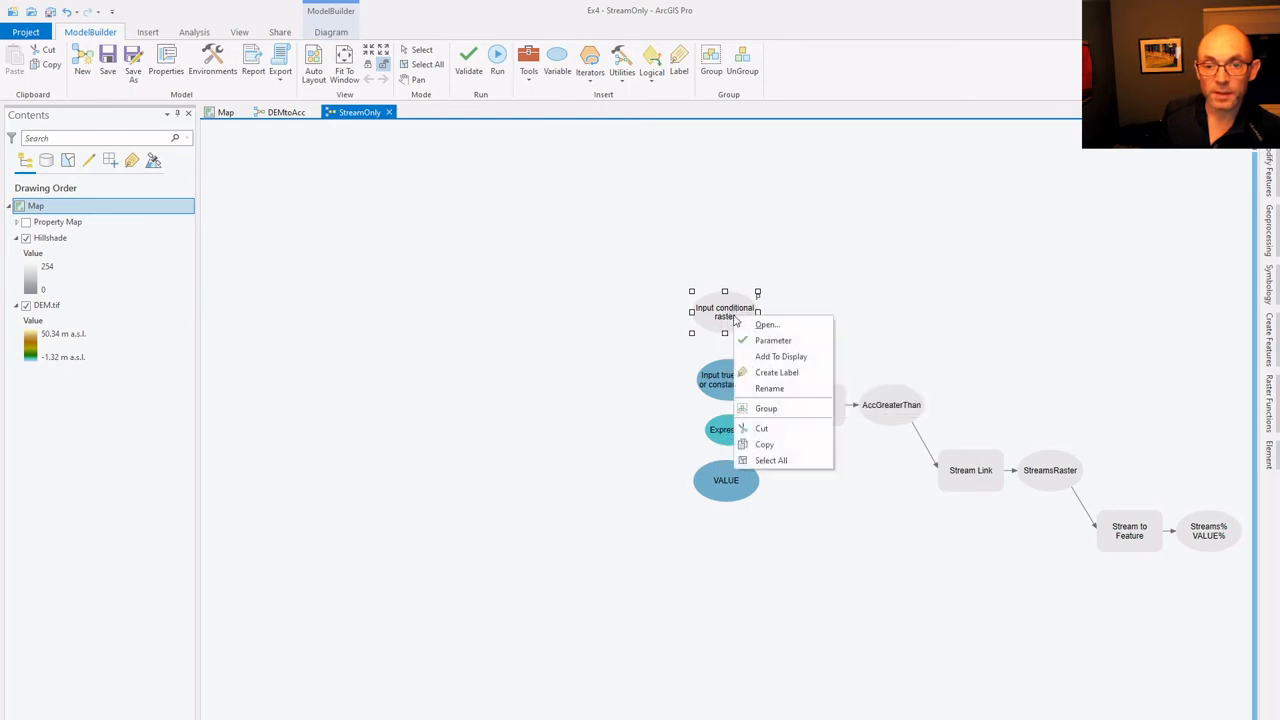
{"action": "left_click", "coordinate": [766, 387]}
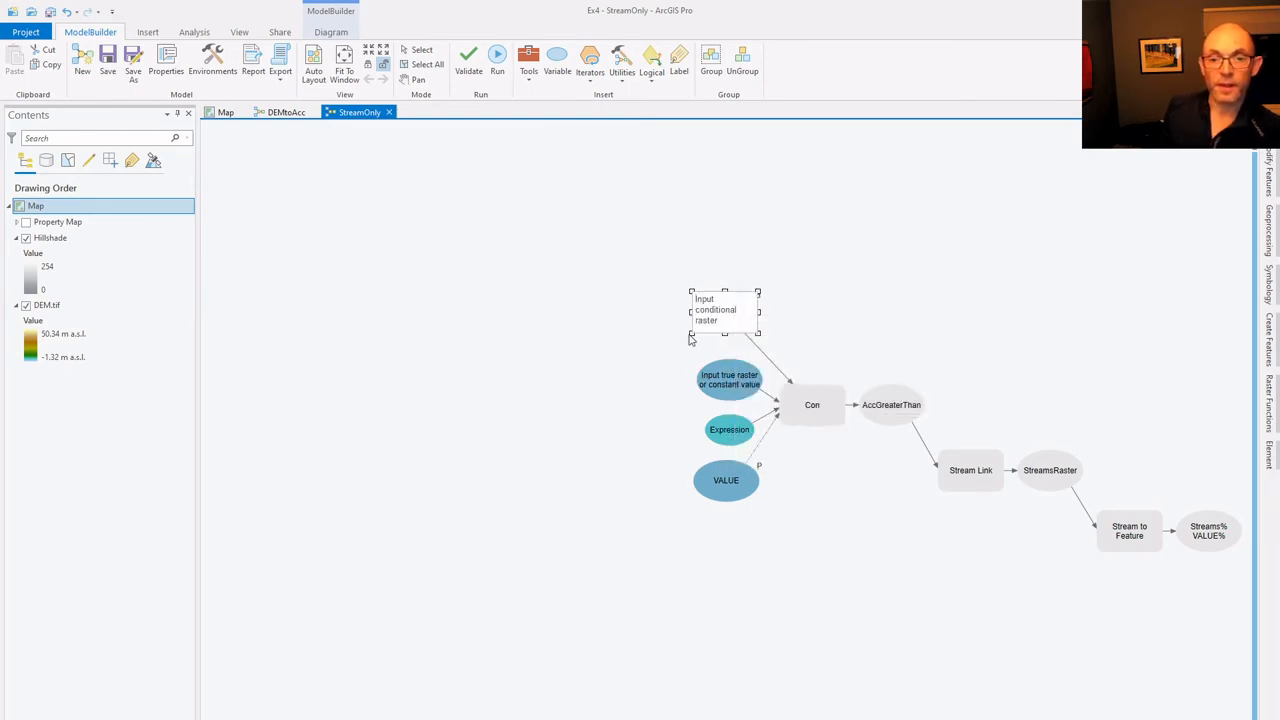
{"action": "left_click_drag", "start_coordinate": [736, 322], "coordinate": [683, 300]}
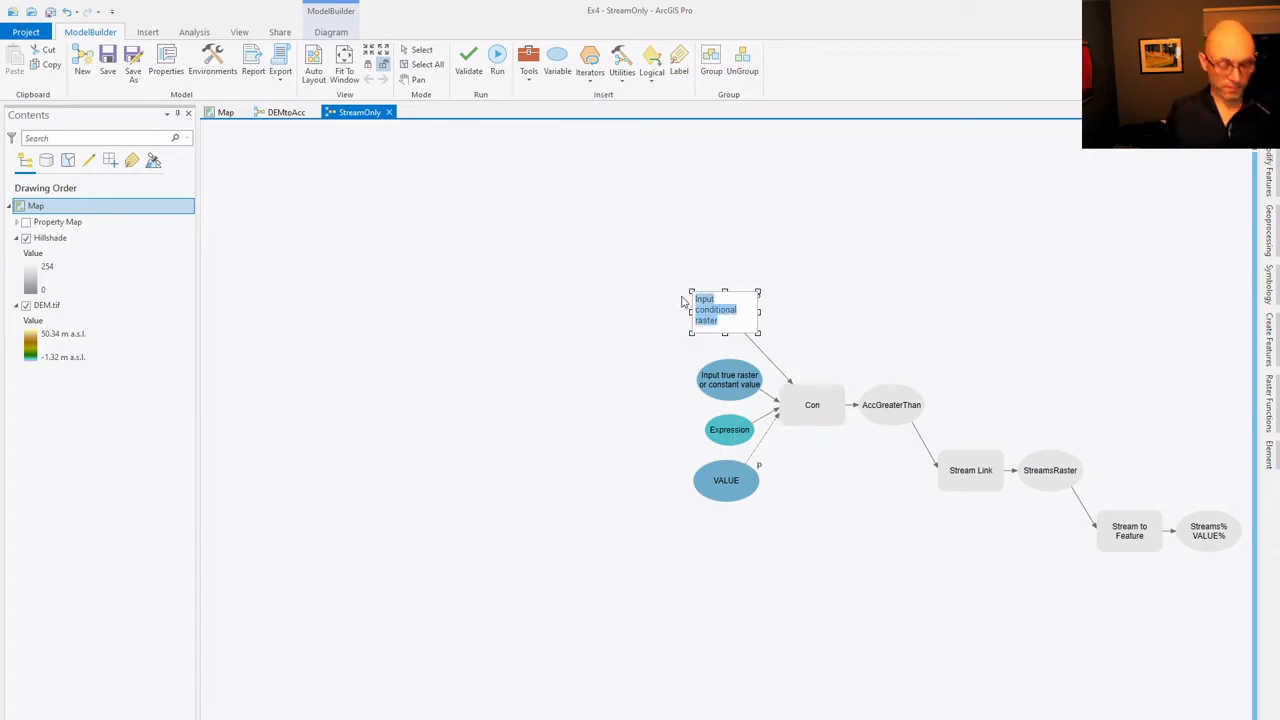
{"action": "type", "text": "FlowAccumulation"}
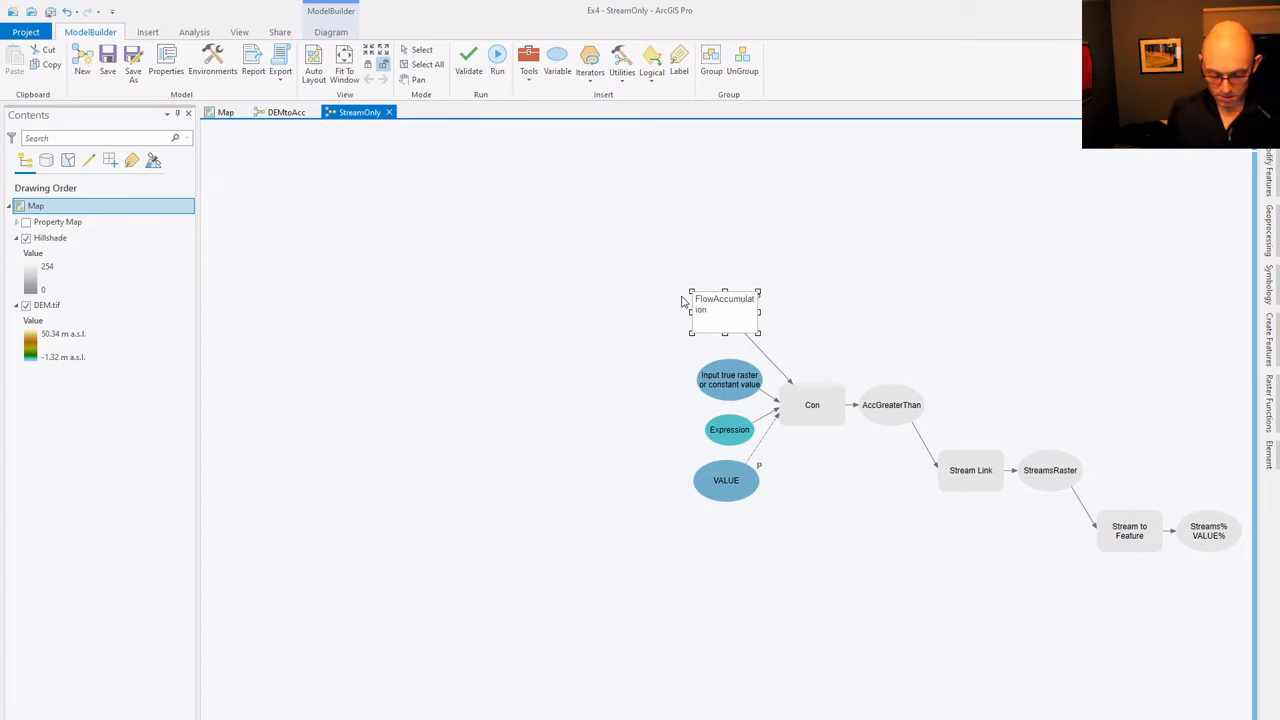
{"action": "key", "text": "Return"}
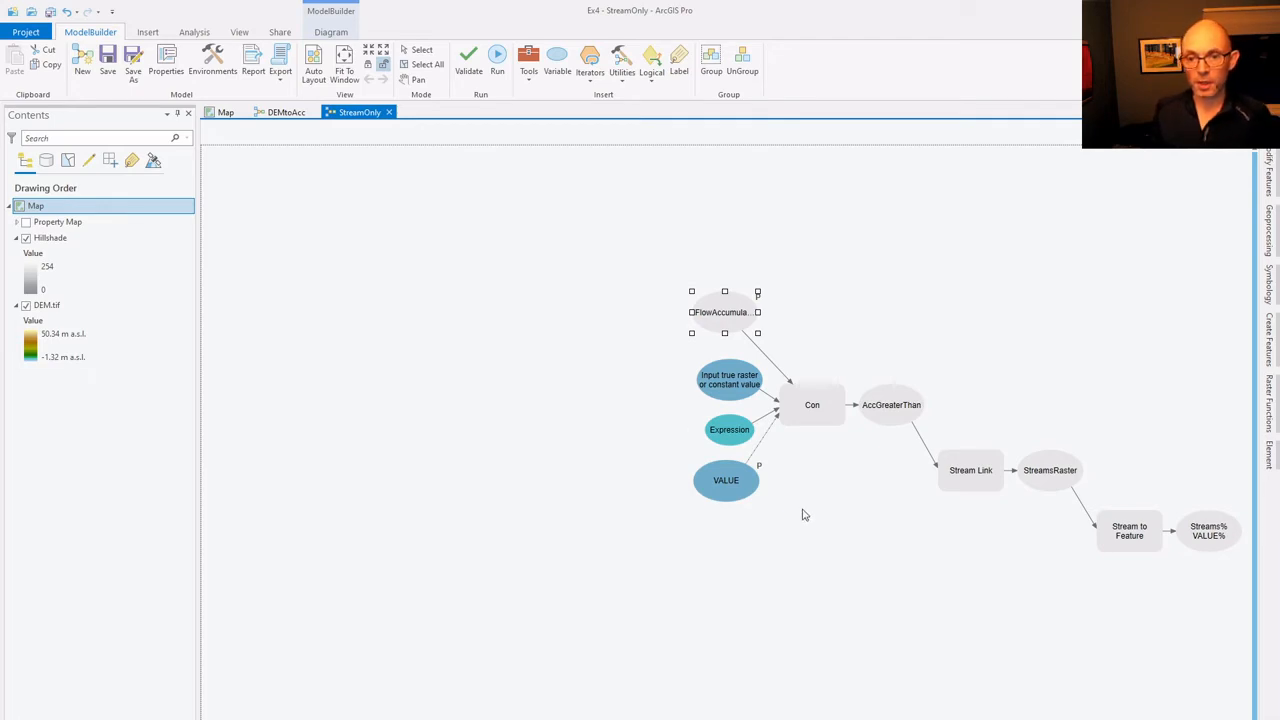
Create a variable from Stream Link's Input flow direction raster parameter and make it a model parameter.
{"action": "right_click", "coordinate": [959, 482]}
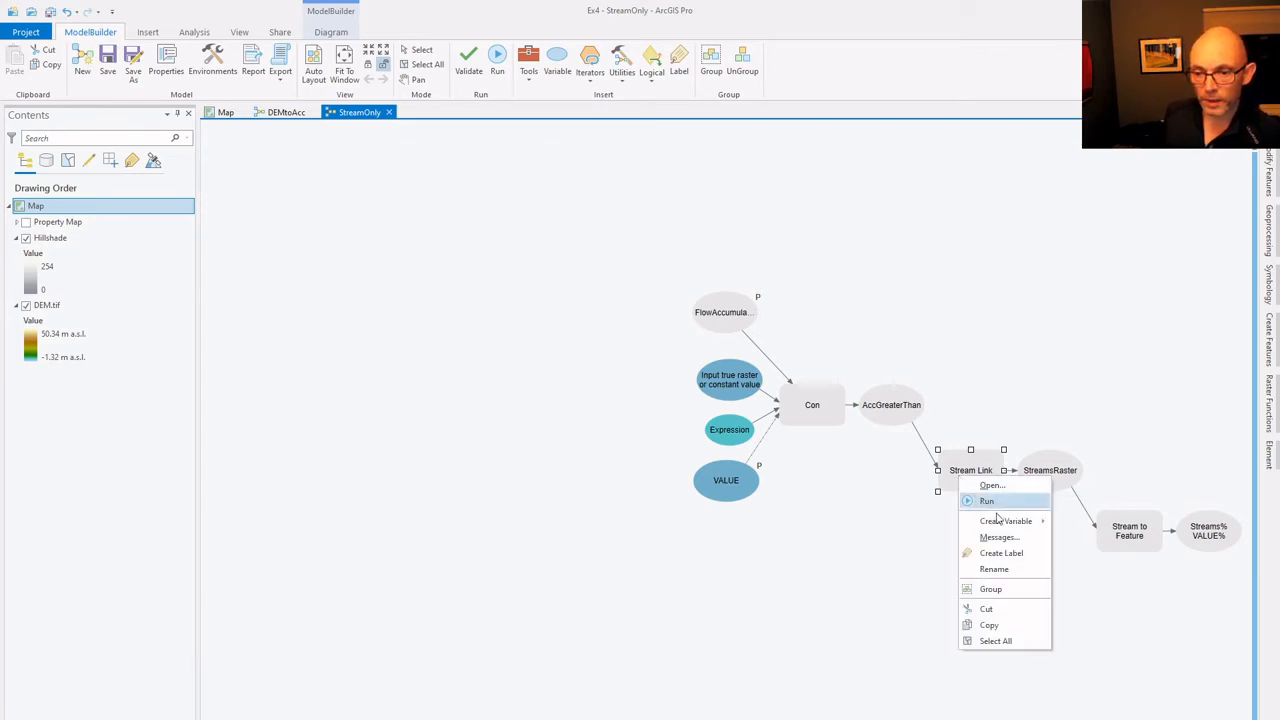
{"action": "mouse_move", "coordinate": [1003, 524]}
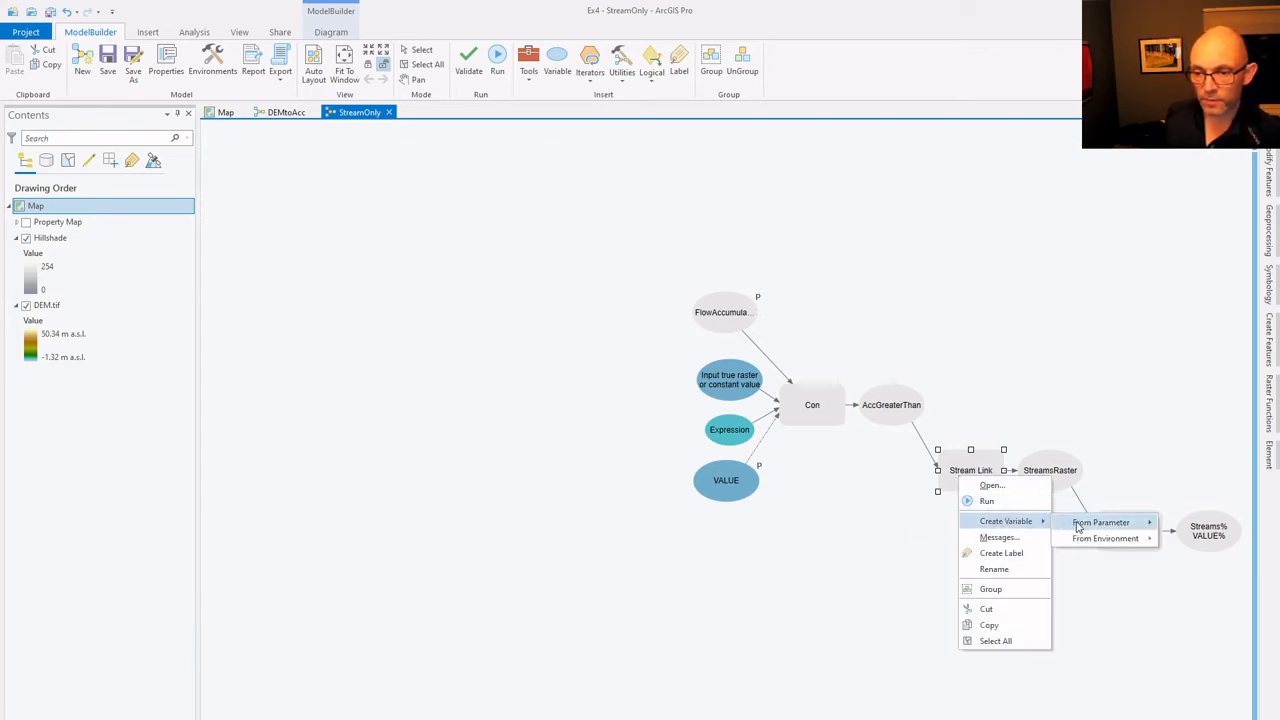
{"action": "mouse_move", "coordinate": [1078, 527]}
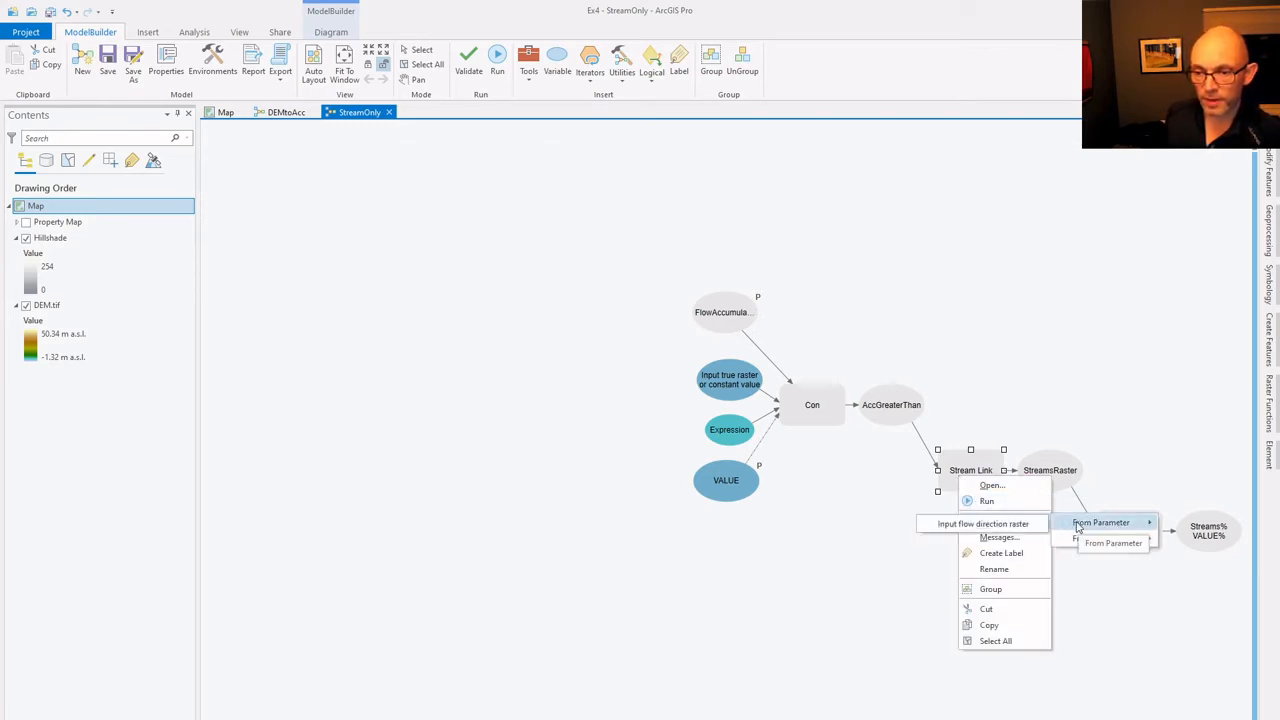
{"action": "left_click", "coordinate": [1010, 524]}
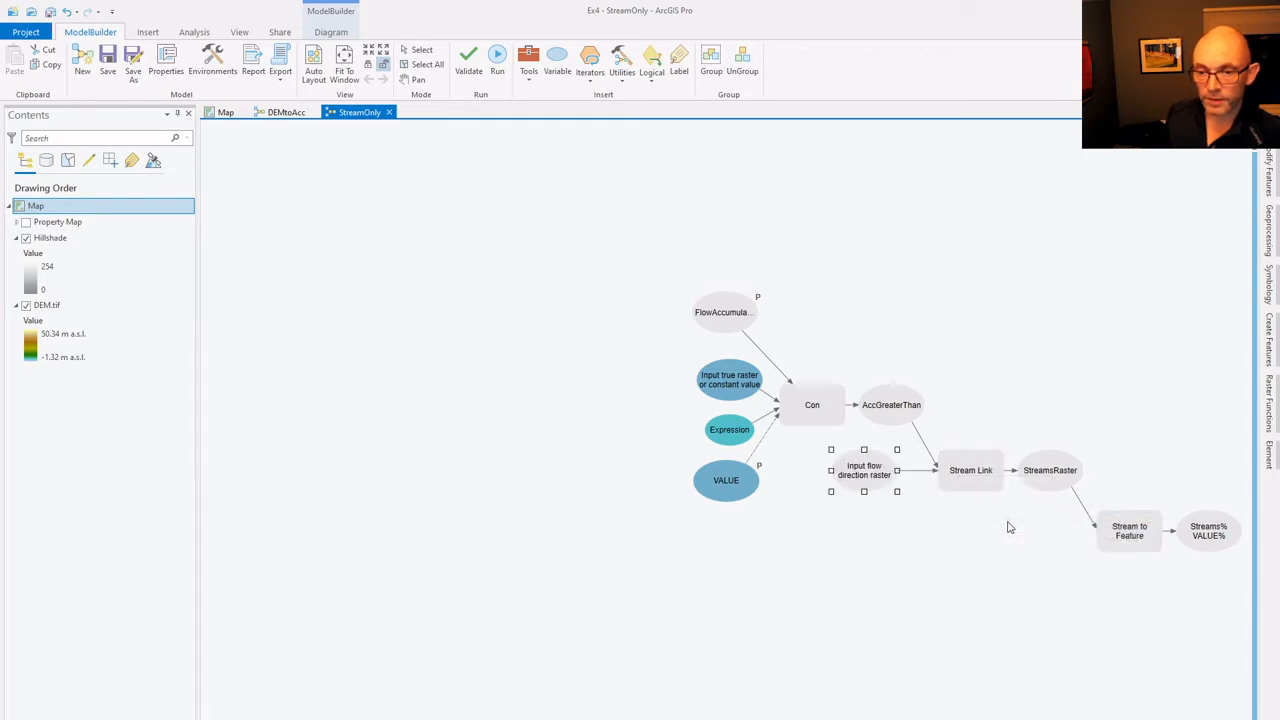
{"action": "right_click", "coordinate": [867, 478]}
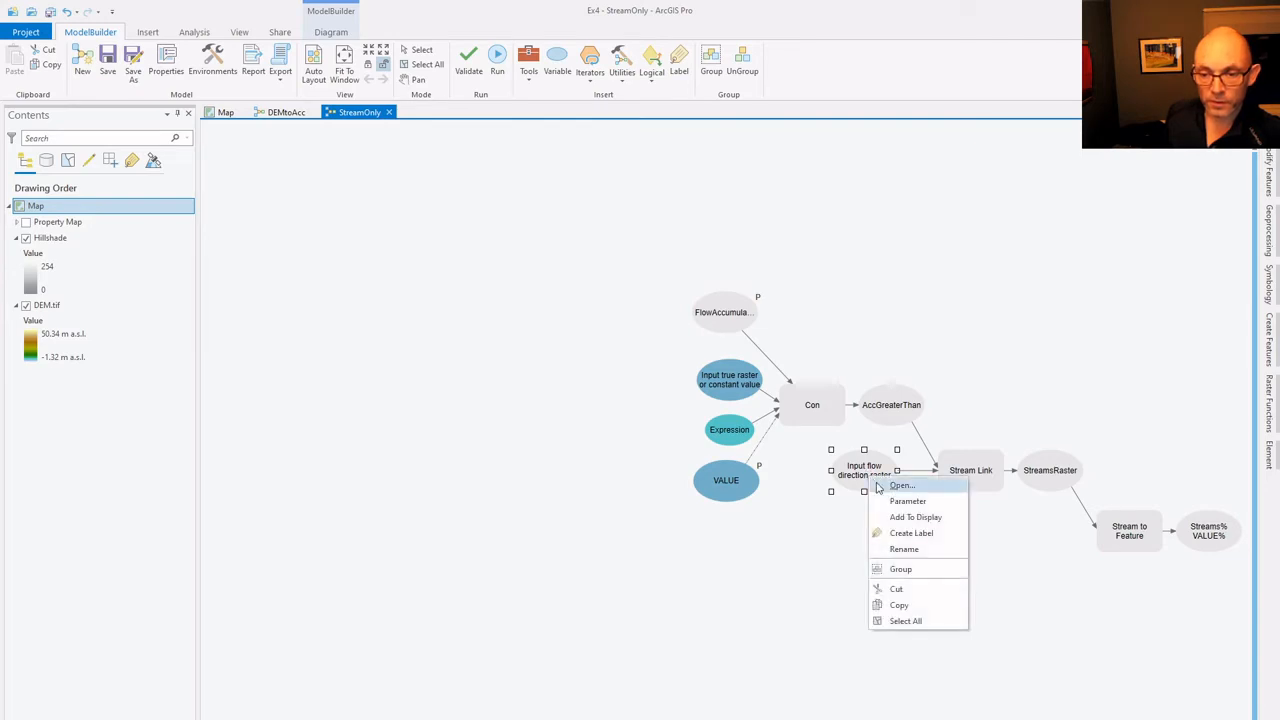
{"action": "left_click", "coordinate": [895, 502]}
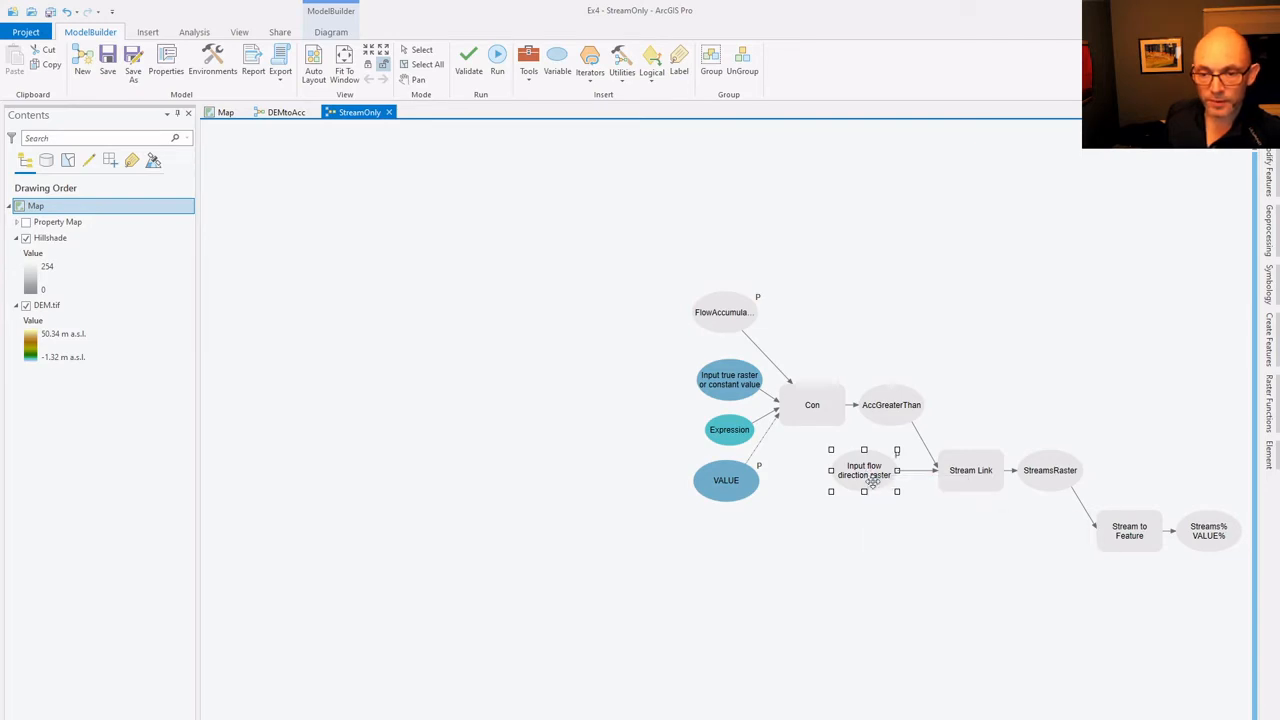
Rename the Input flow direction raster variable to FlowDirection.
{"action": "right_click", "coordinate": [862, 477]}
{"action": "left_click", "coordinate": [896, 547]}
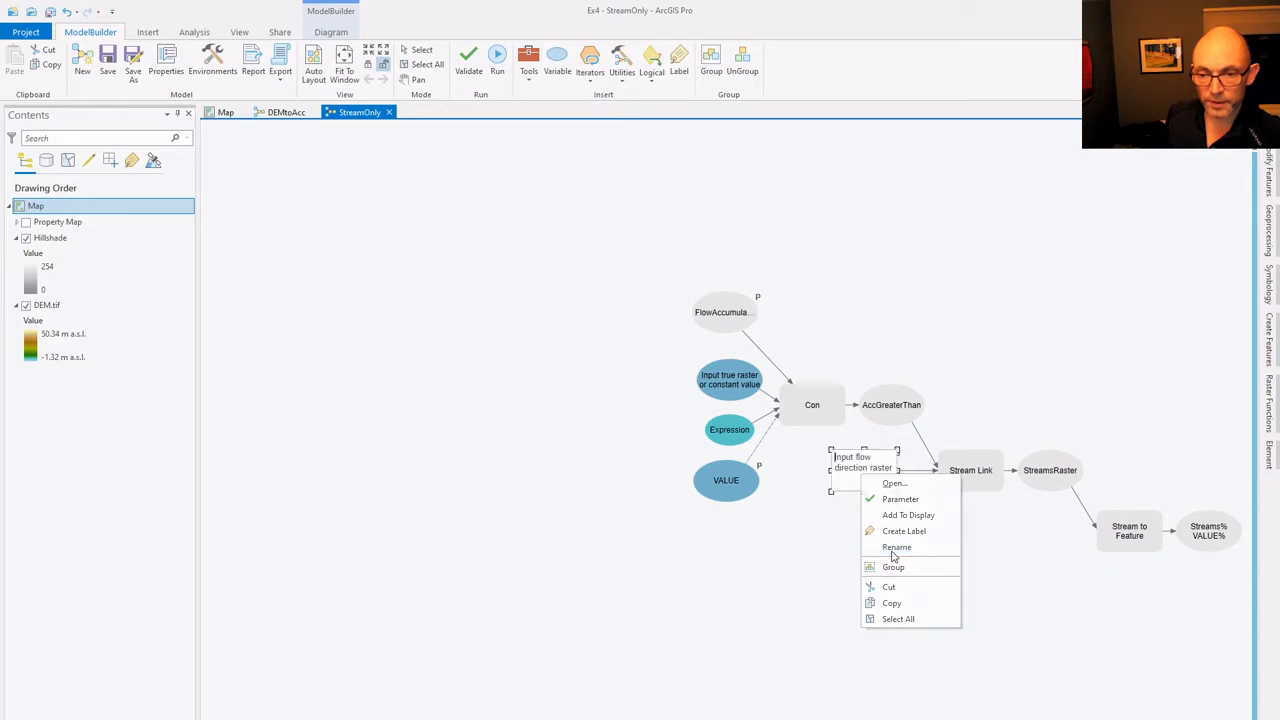
{"action": "left_click_drag", "start_coordinate": [895, 470], "coordinate": [830, 464]}
{"action": "type", "text": "FlowDirection"}
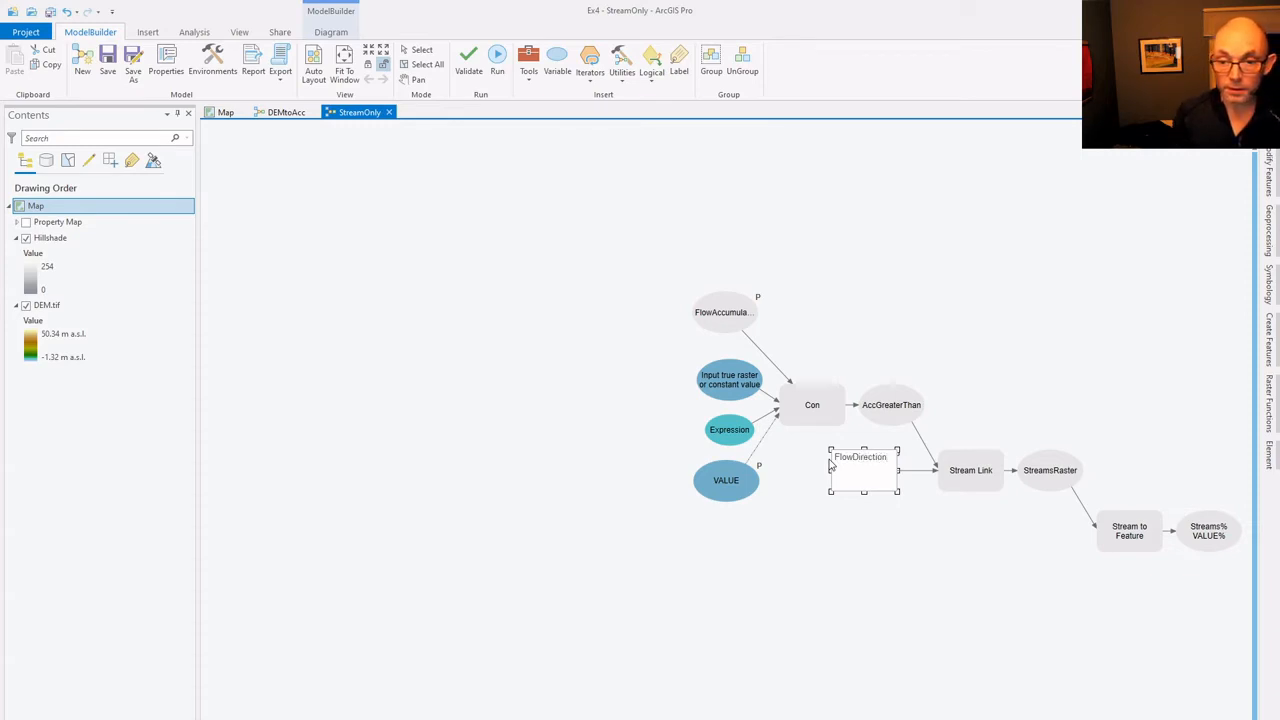
{"action": "key", "text": "Return"}
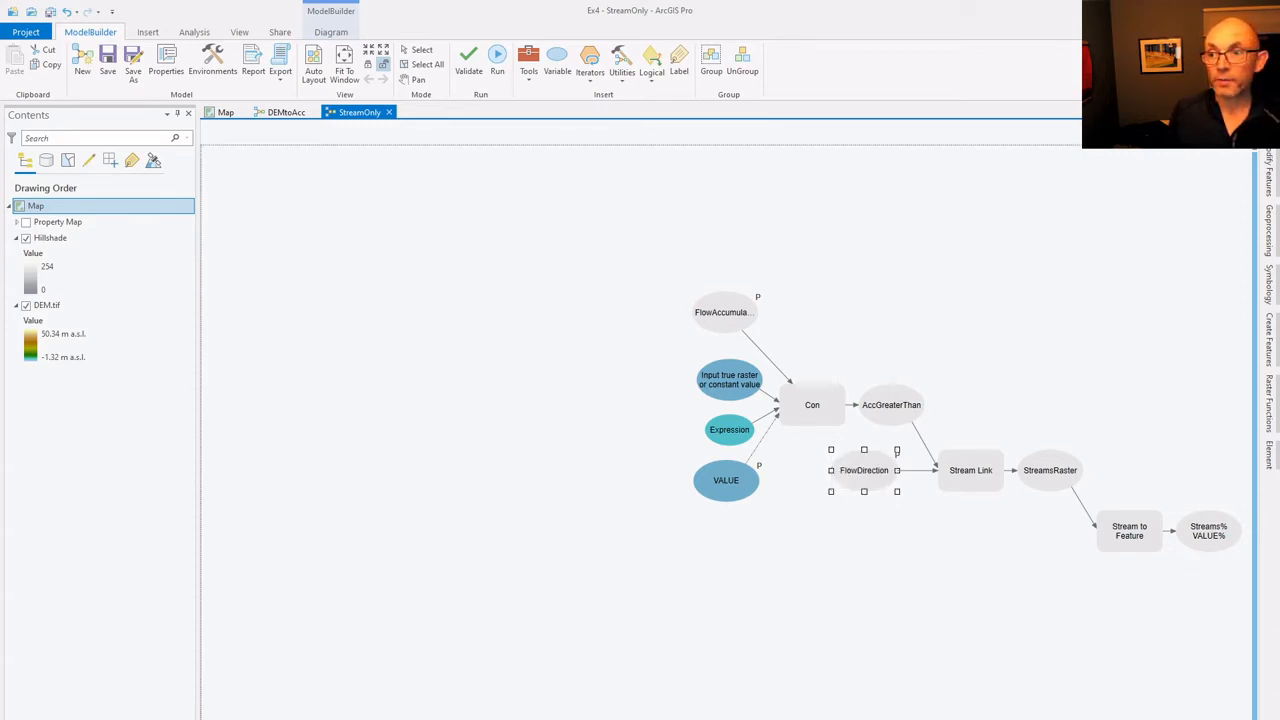
Open the original StreamModel from Ex4.tbx to check its flow direction connections, and return to StreamOnly.
{"action": "left_click", "coordinate": [1268, 126]}
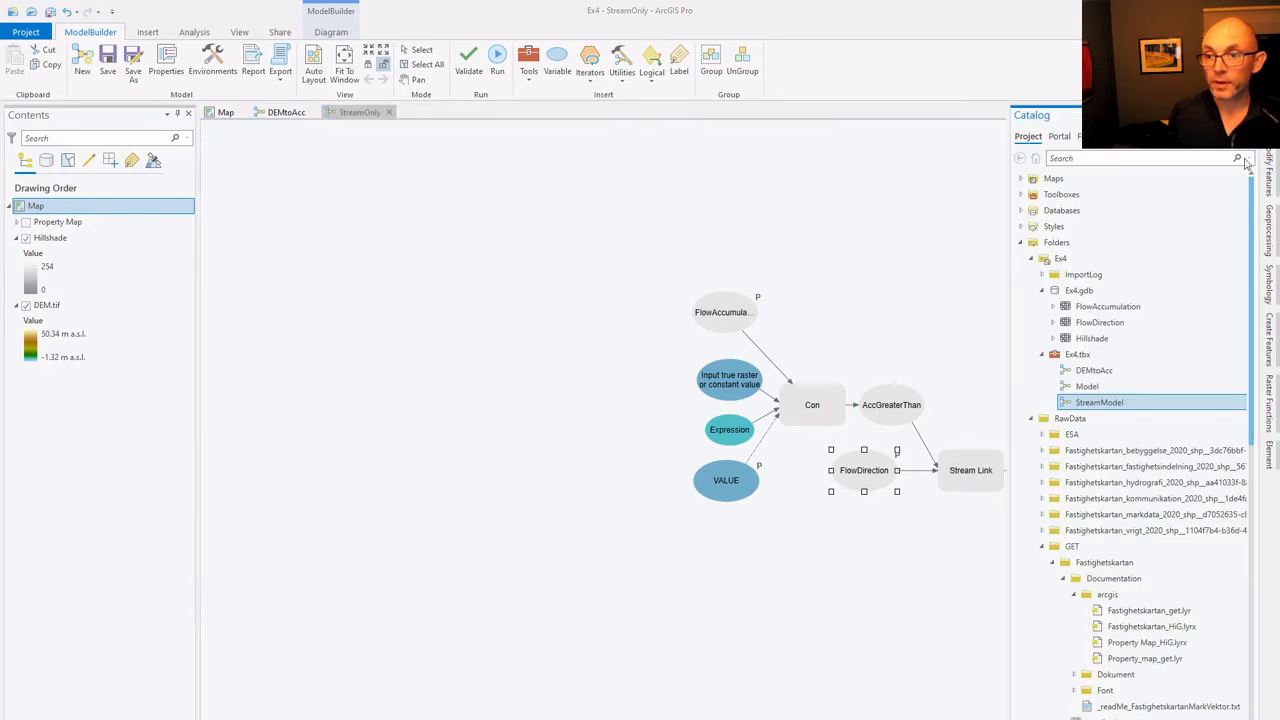
{"action": "right_click", "coordinate": [1098, 401]}
{"action": "left_click", "coordinate": [1126, 425]}
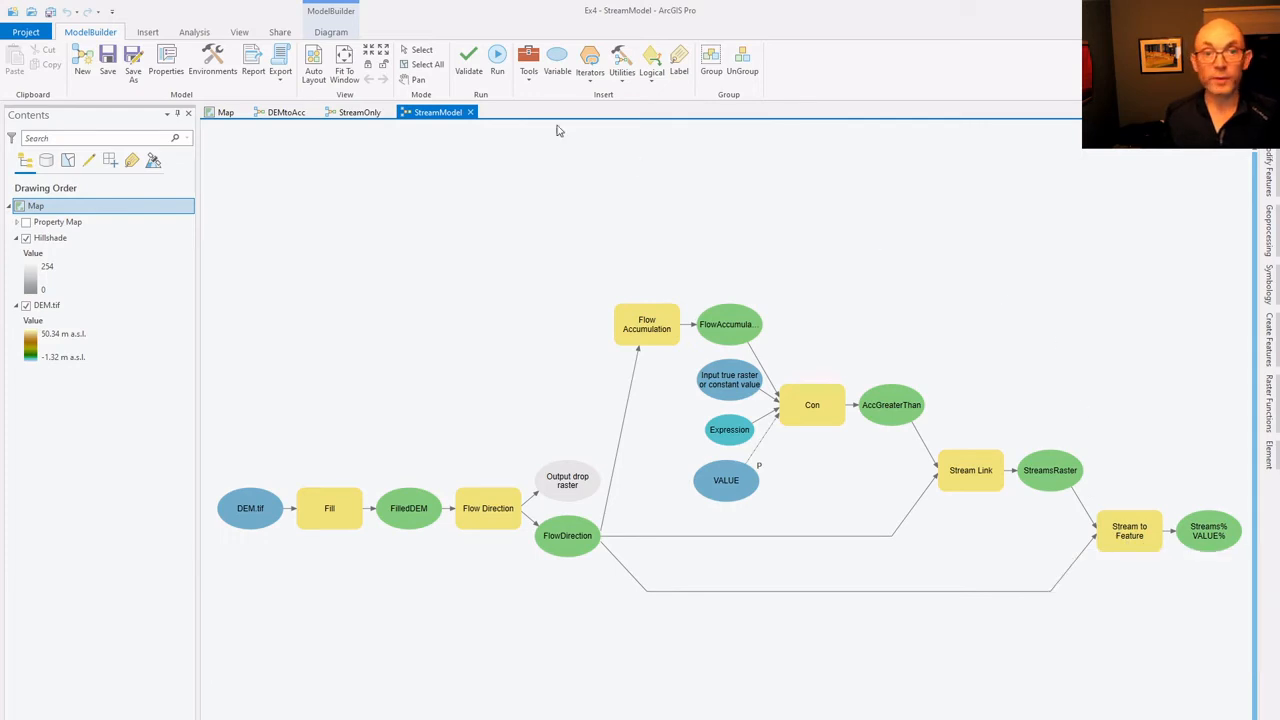
{"action": "left_click", "coordinate": [356, 116]}
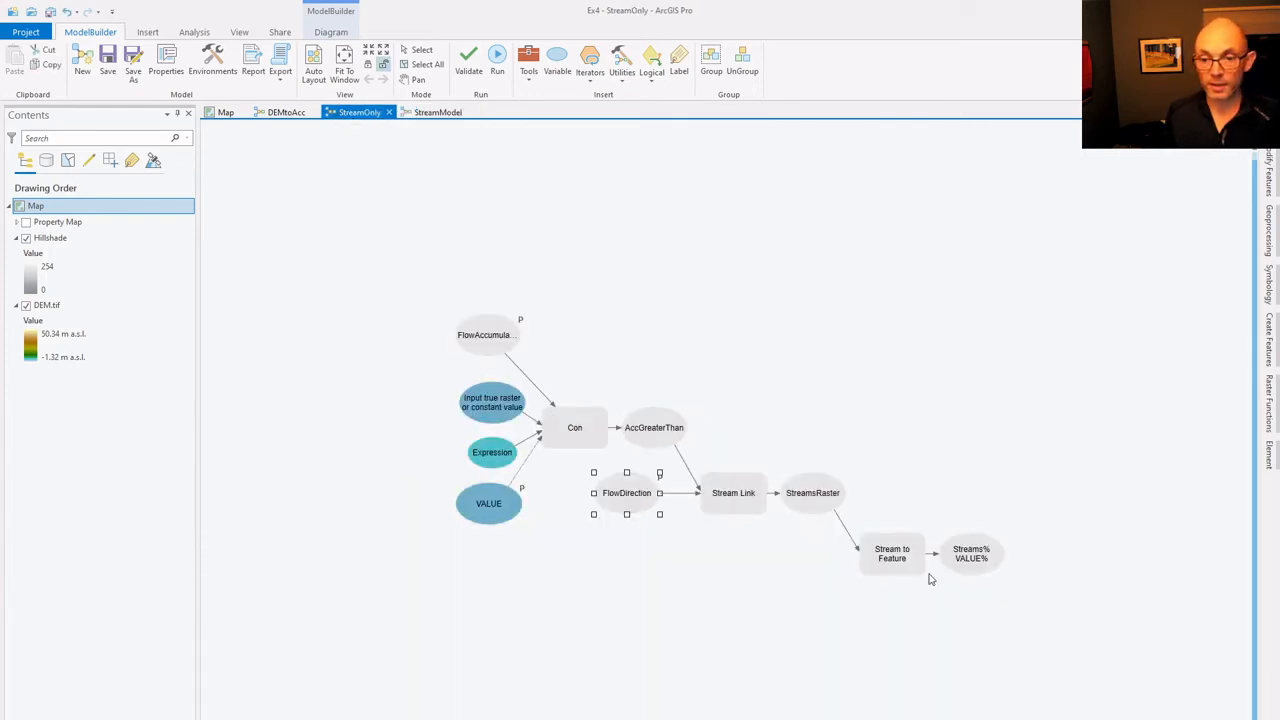
{"action": "right_click", "coordinate": [880, 560]}
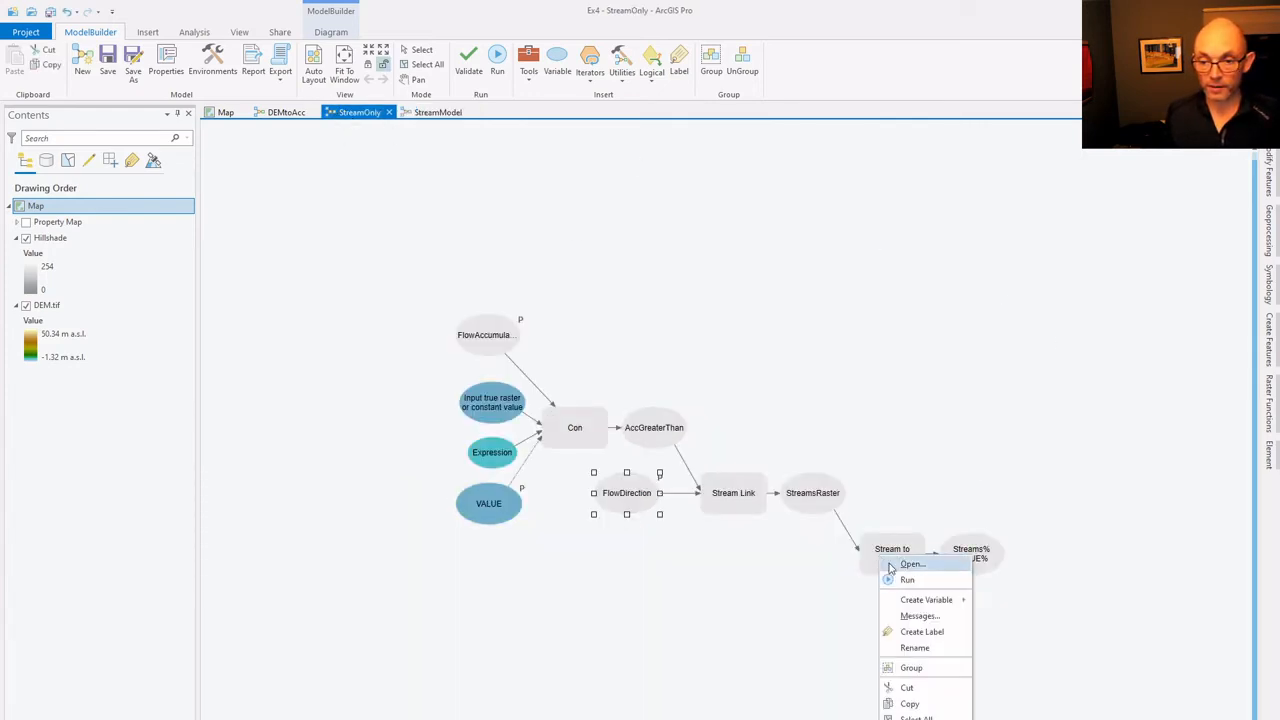
{"action": "left_click", "coordinate": [888, 556]}
{"action": "right_click", "coordinate": [891, 565]}
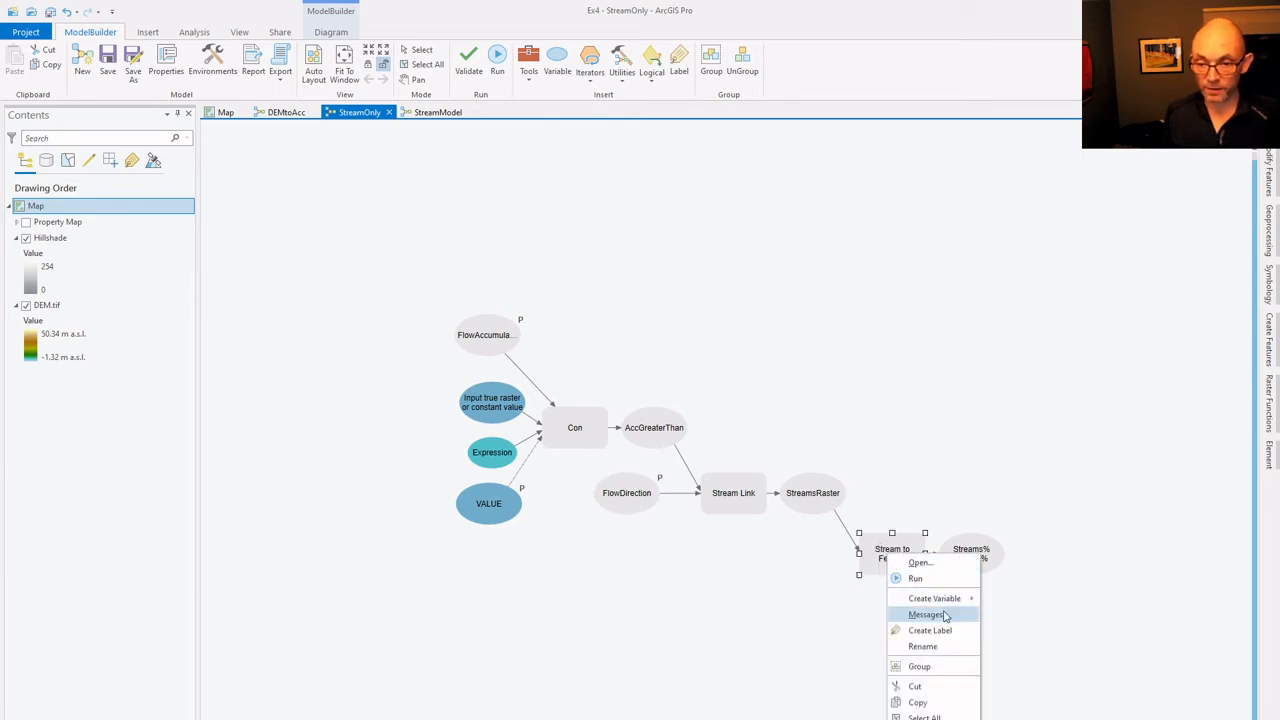
{"action": "mouse_move", "coordinate": [926, 601]}
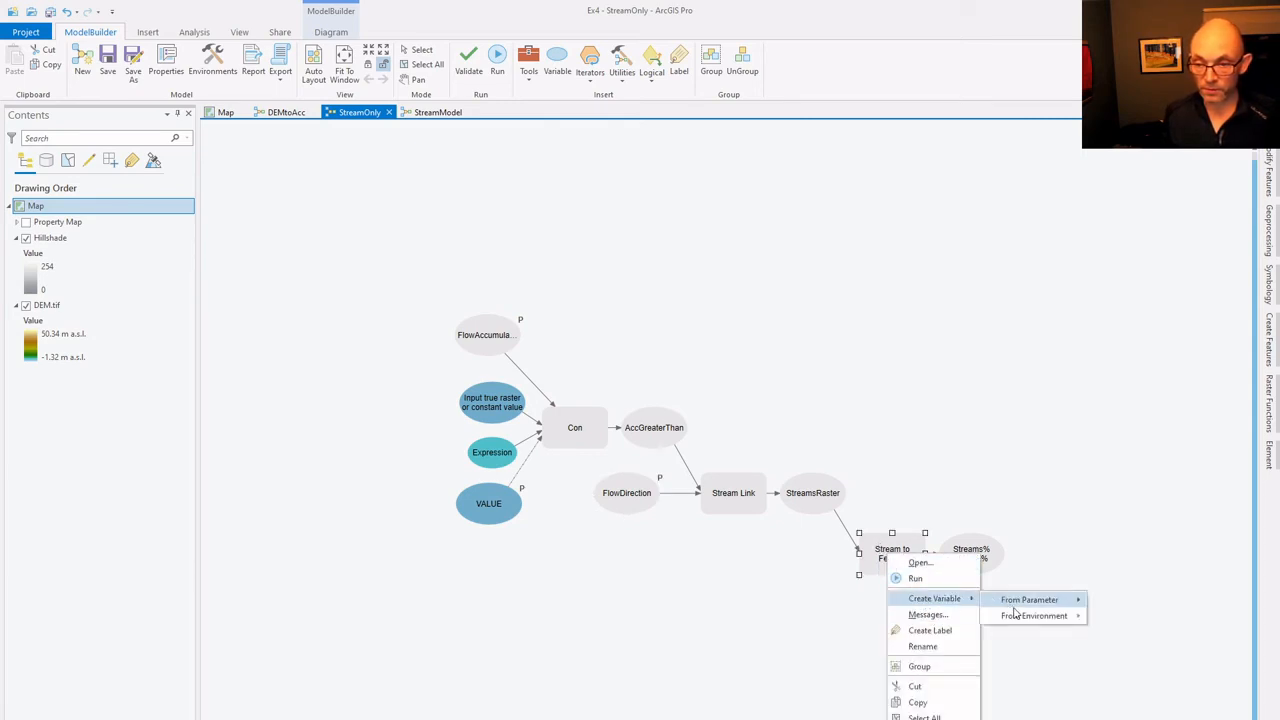
{"action": "mouse_move", "coordinate": [1018, 609]}
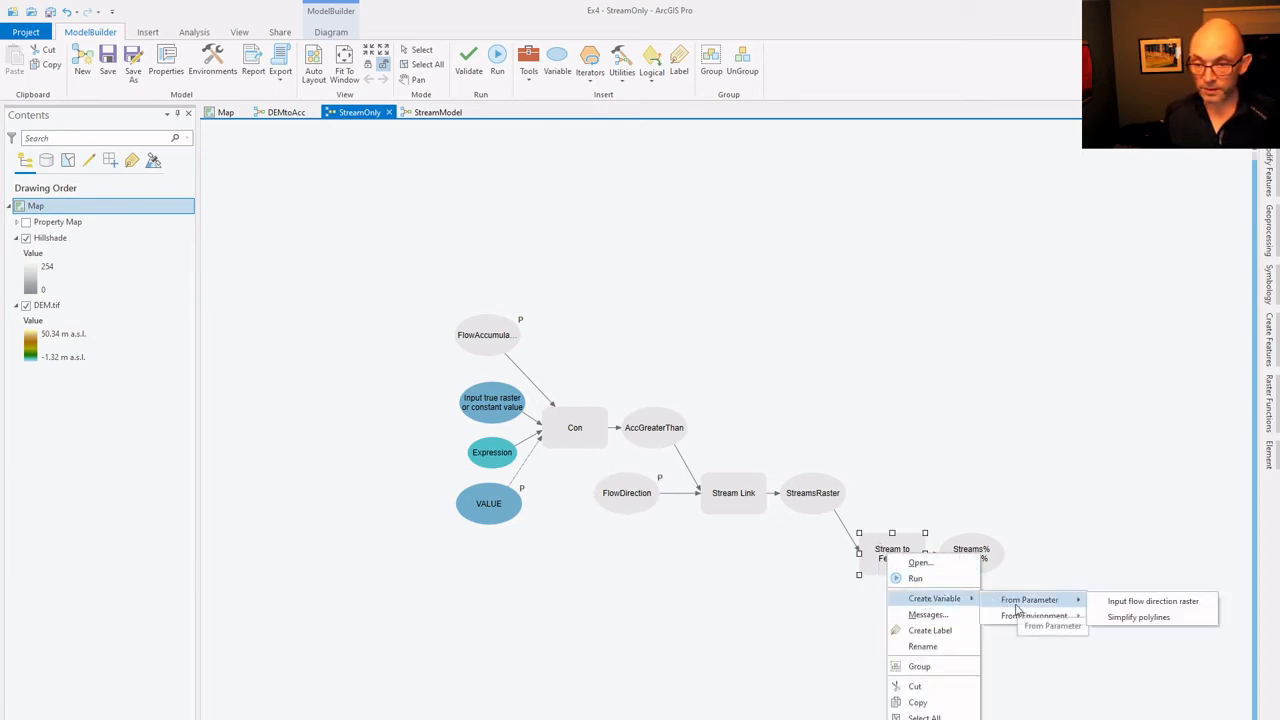
{"action": "left_click", "coordinate": [1135, 602]}
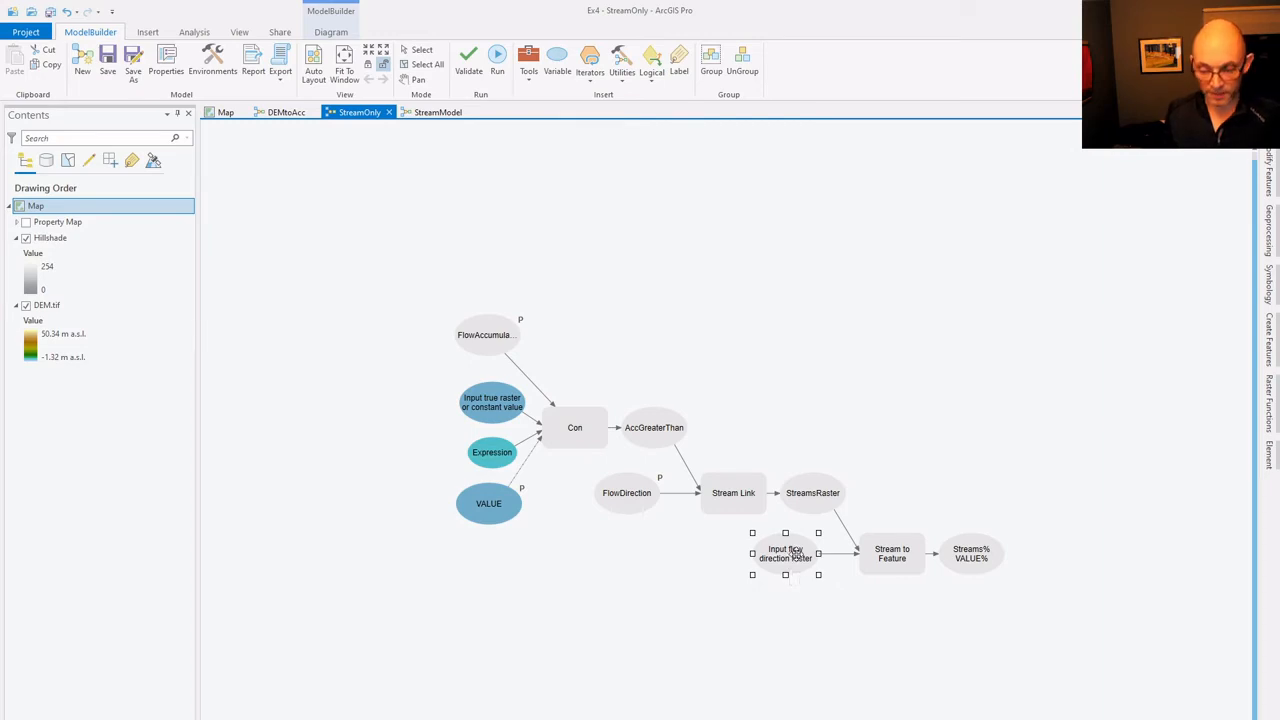
{"action": "key", "text": "Delete"}
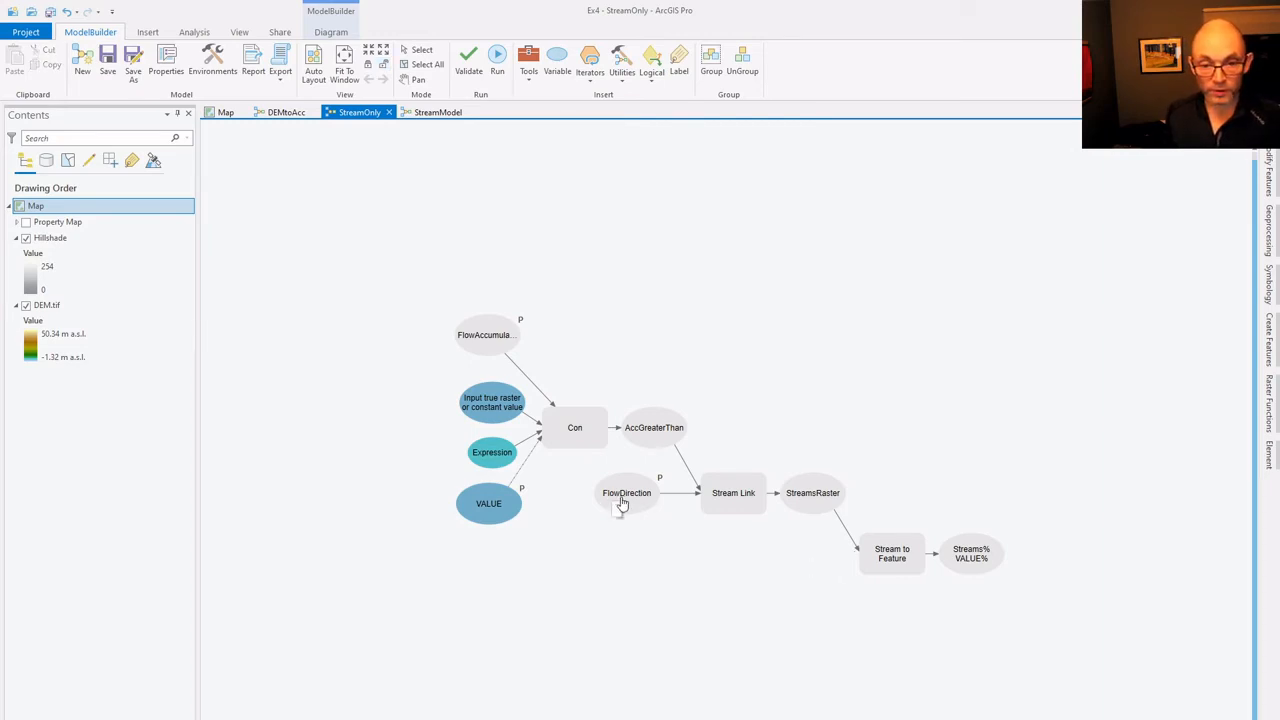
Connect the existing FlowDirection variable to Stream to Feature as its Input flow direction raster.
{"action": "left_click_drag", "start_coordinate": [621, 505], "coordinate": [881, 568]}
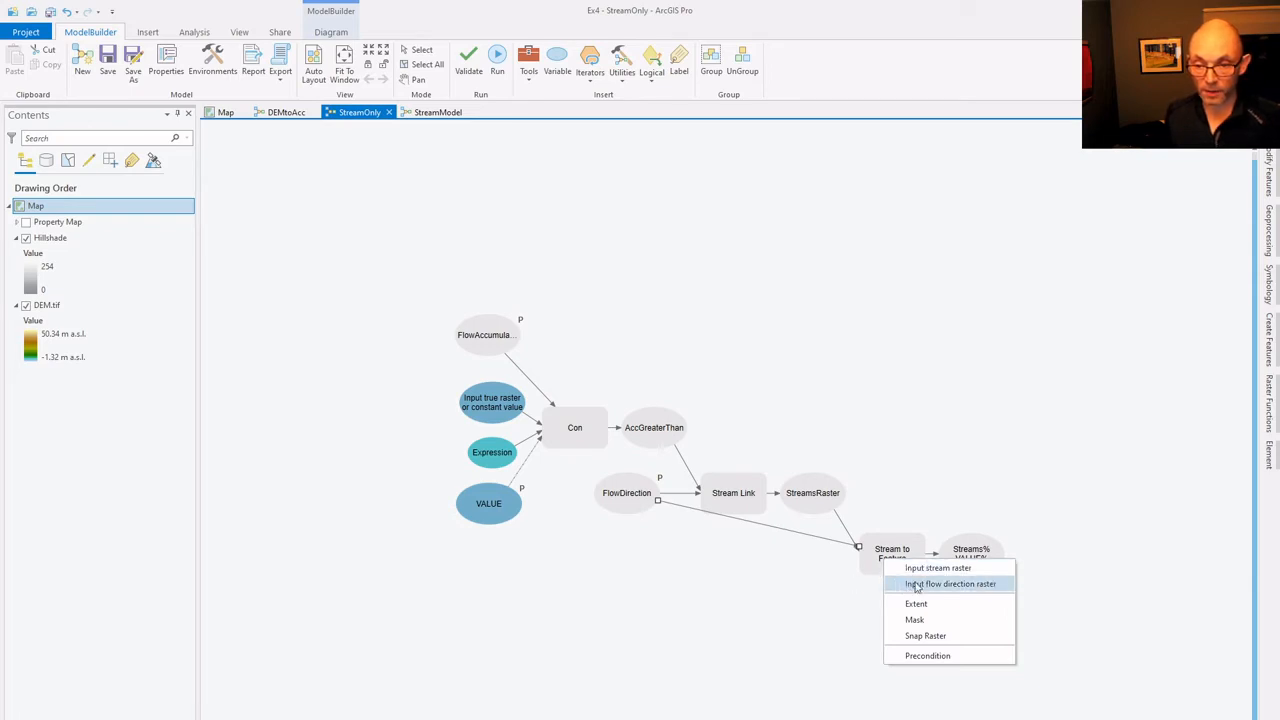
{"action": "left_click", "coordinate": [915, 587]}
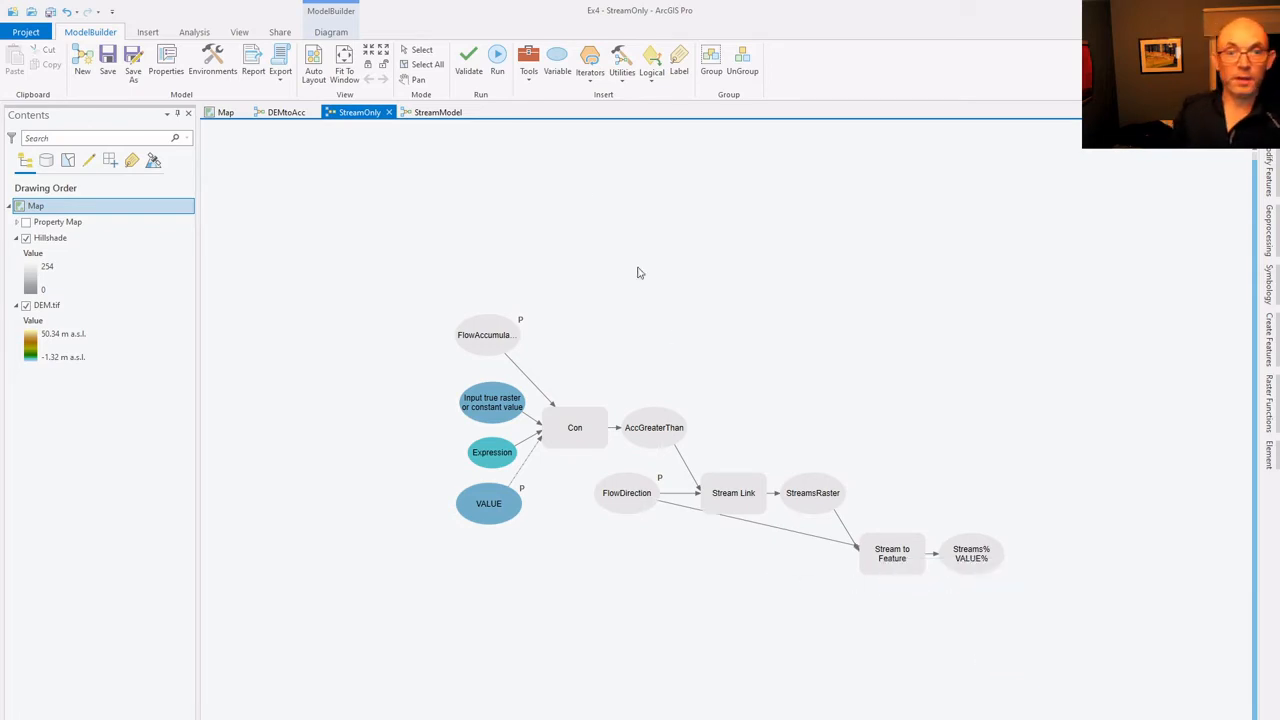
Apply Auto Layout to the StreamOnly diagram and save the model.
{"action": "left_click", "coordinate": [314, 76]}
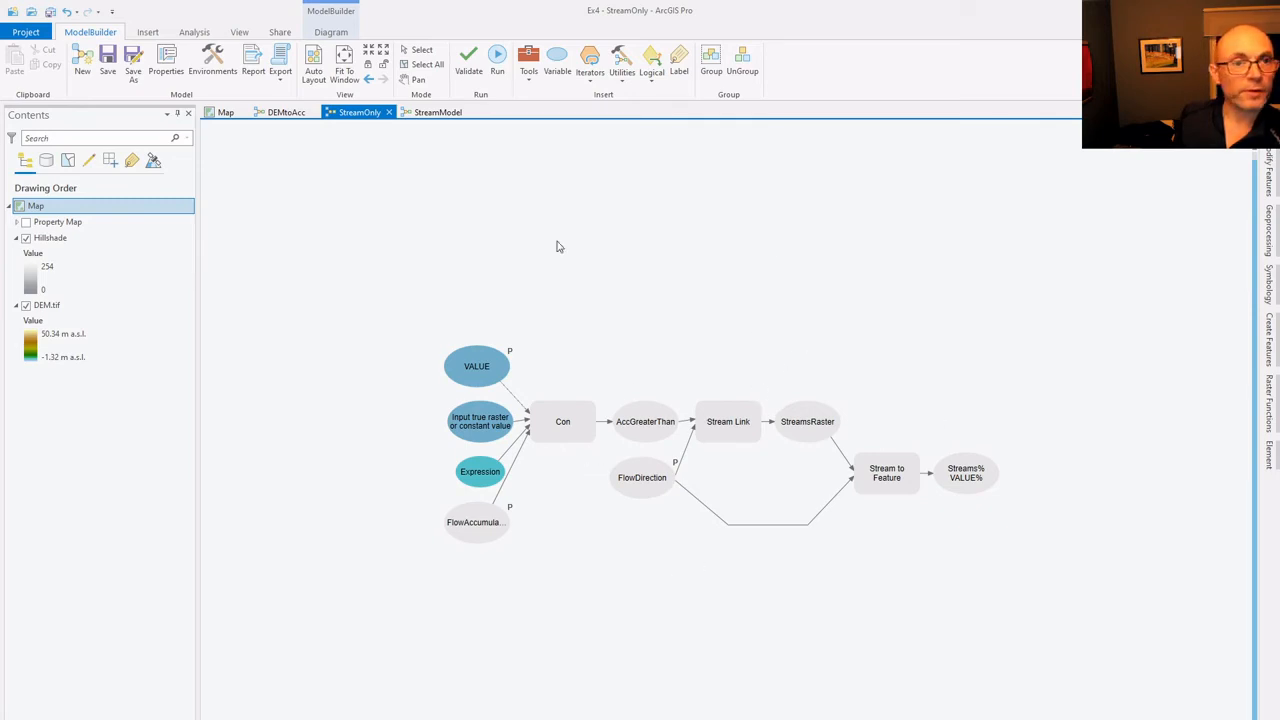
{"action": "left_click", "coordinate": [112, 60]}
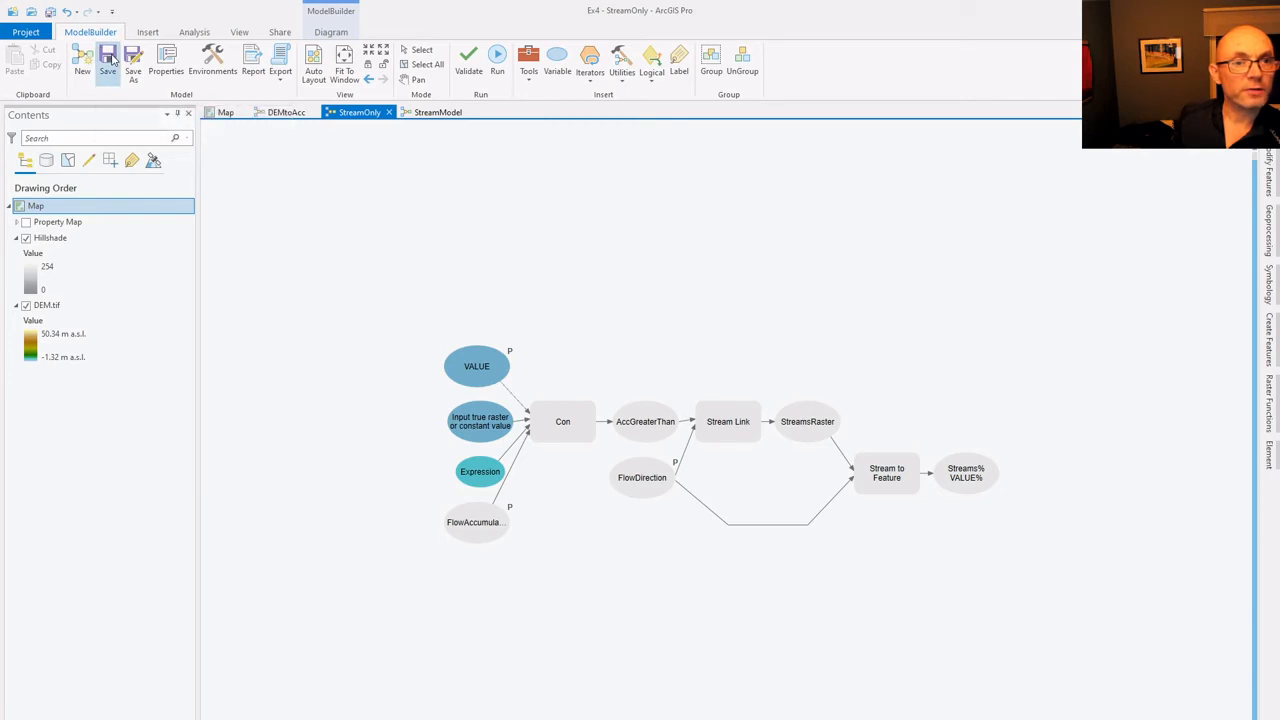
Refresh the Ex4.tbx toolbox in the project's Ex4 folder and open the StreamOnly model as a geoprocessing tool.
{"action": "left_click", "coordinate": [288, 114]}
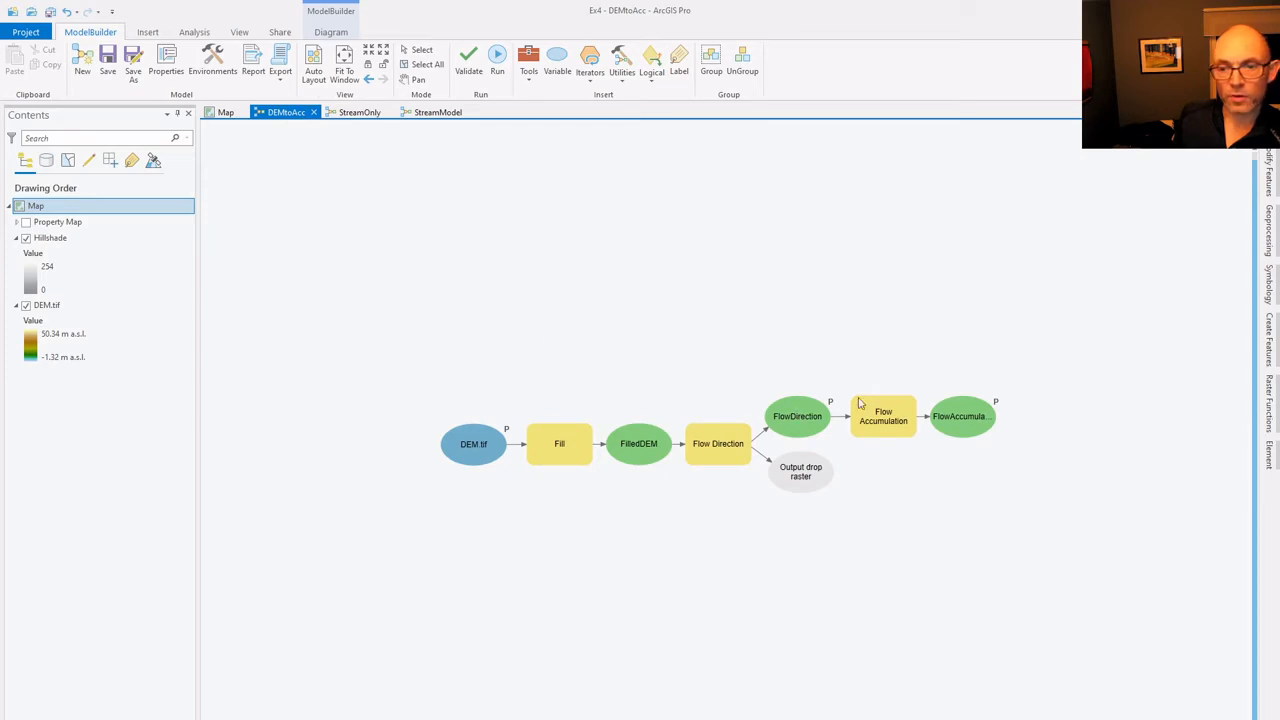
{"action": "left_click", "coordinate": [363, 115]}
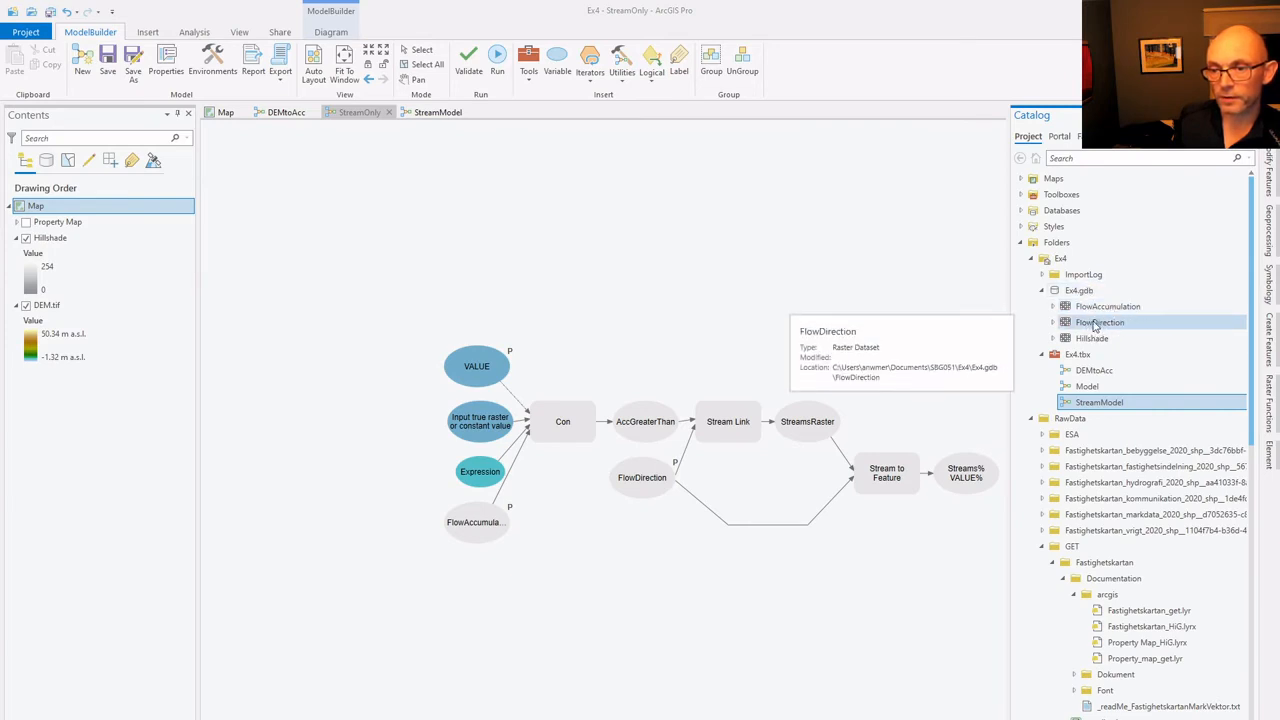
{"action": "left_click", "coordinate": [1098, 357]}
{"action": "right_click", "coordinate": [1076, 358]}
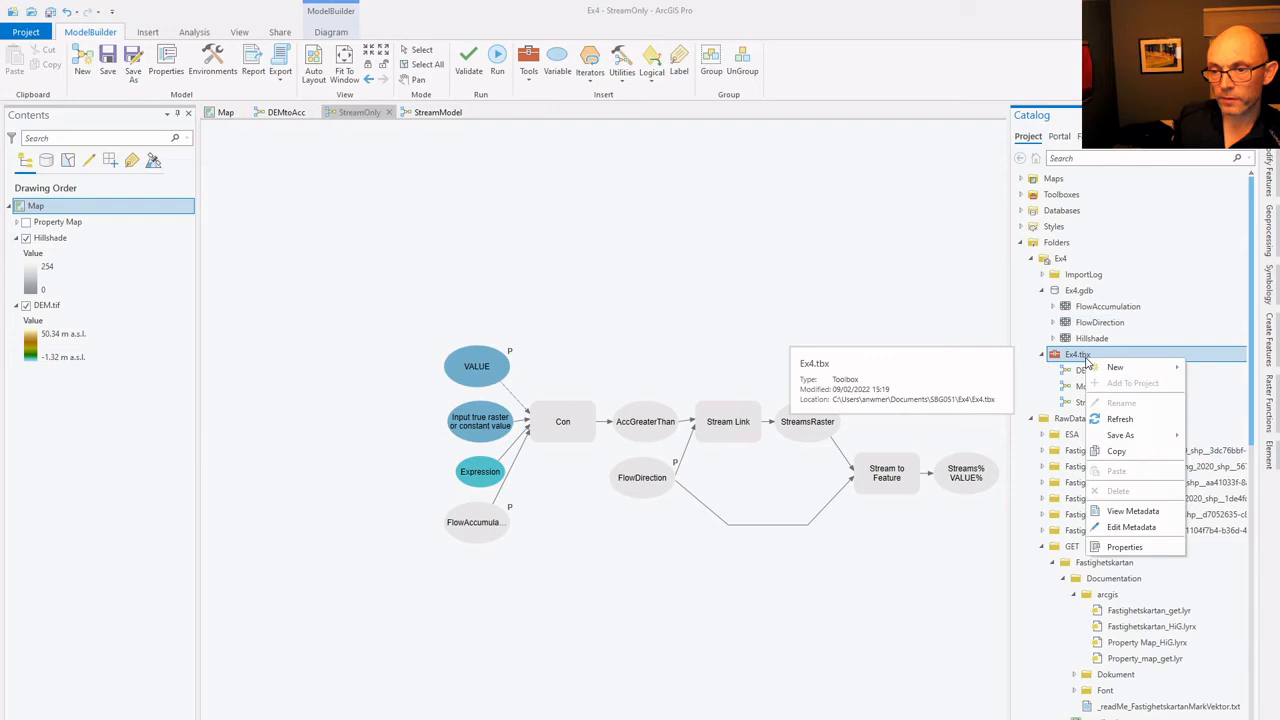
{"action": "left_click", "coordinate": [1118, 420]}
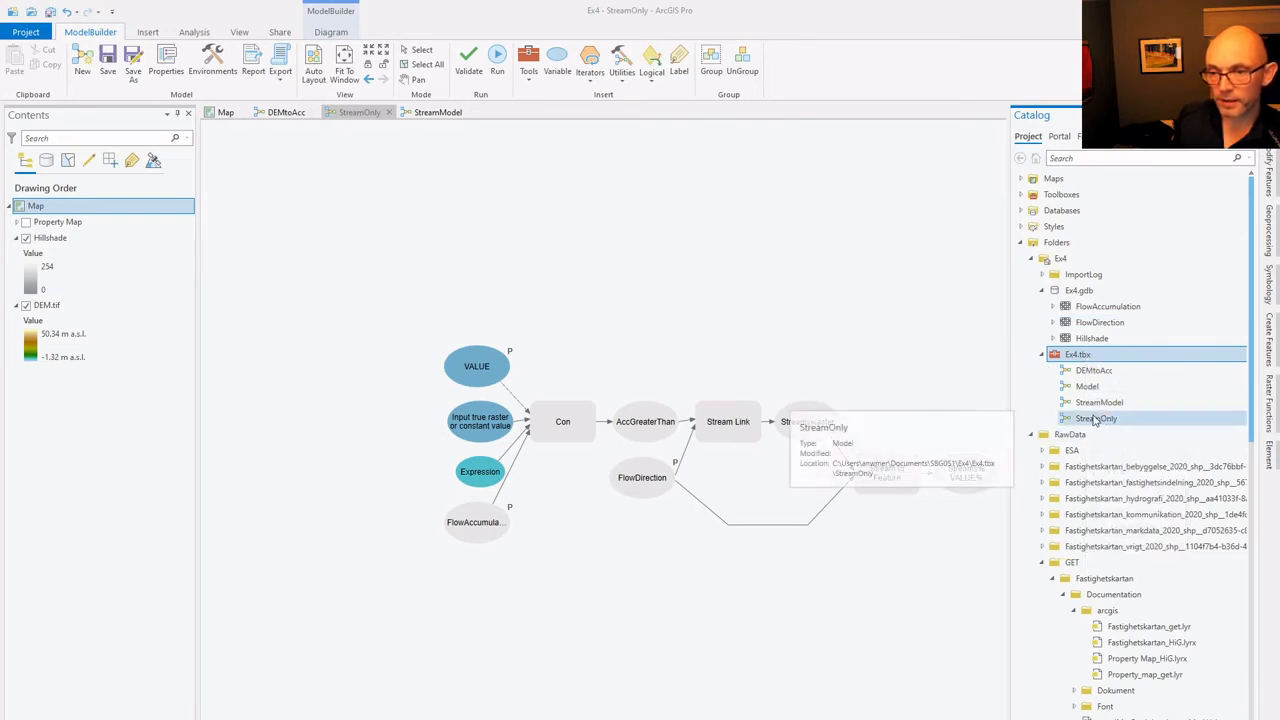
{"action": "double_click", "coordinate": [1096, 419]}
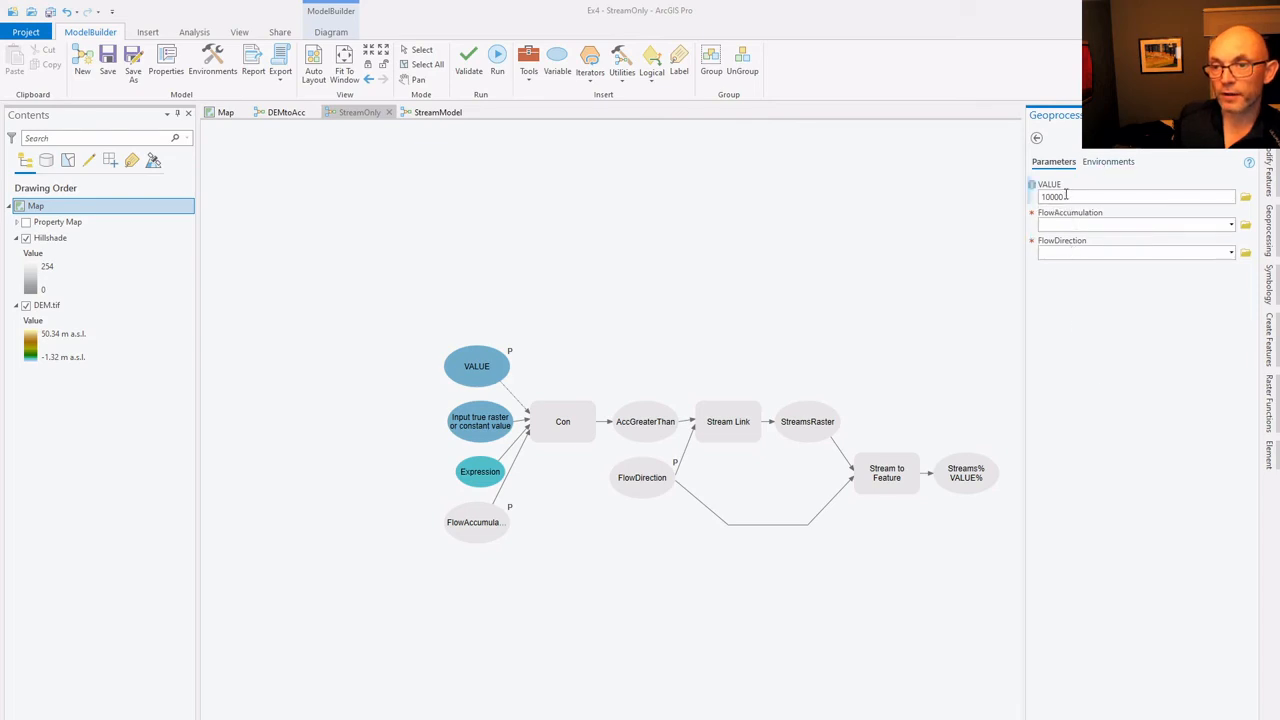
Set the StreamOnly tool's FlowAccumulation and FlowDirection parameters to the rasters of the same names in Ex4.gdb.
{"action": "left_click", "coordinate": [1123, 196]}
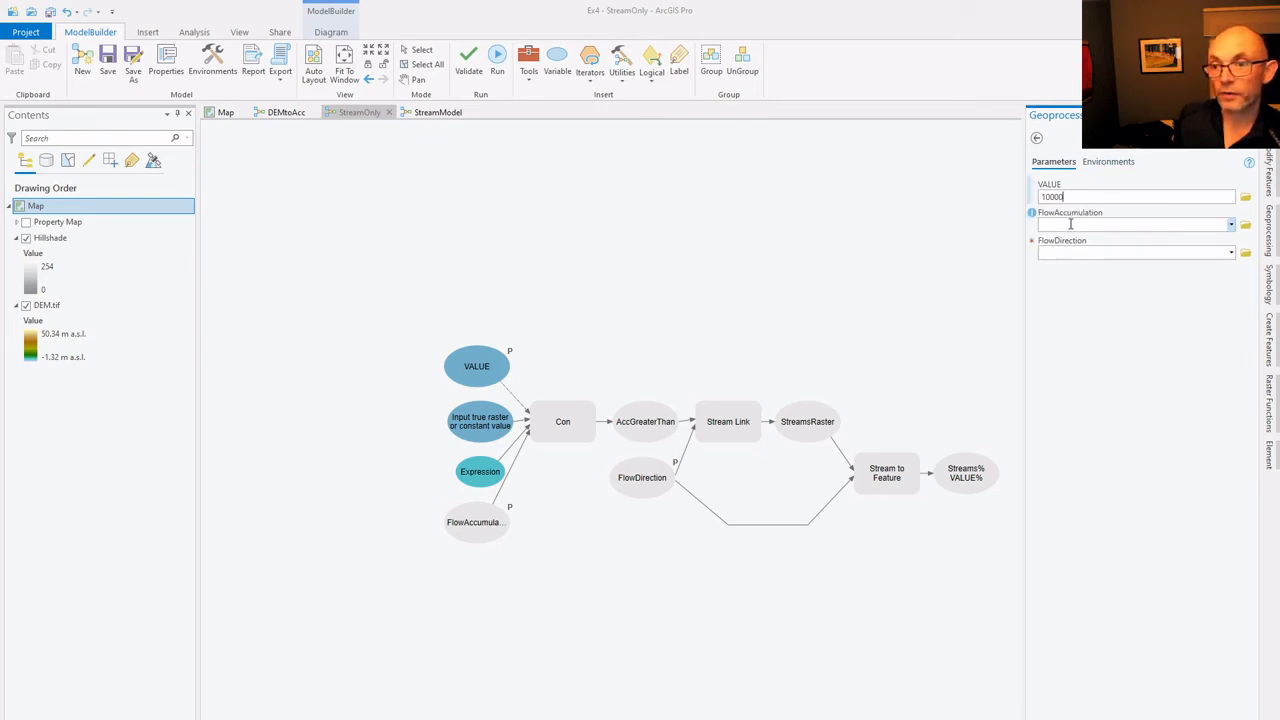
{"action": "left_click", "coordinate": [1233, 226]}
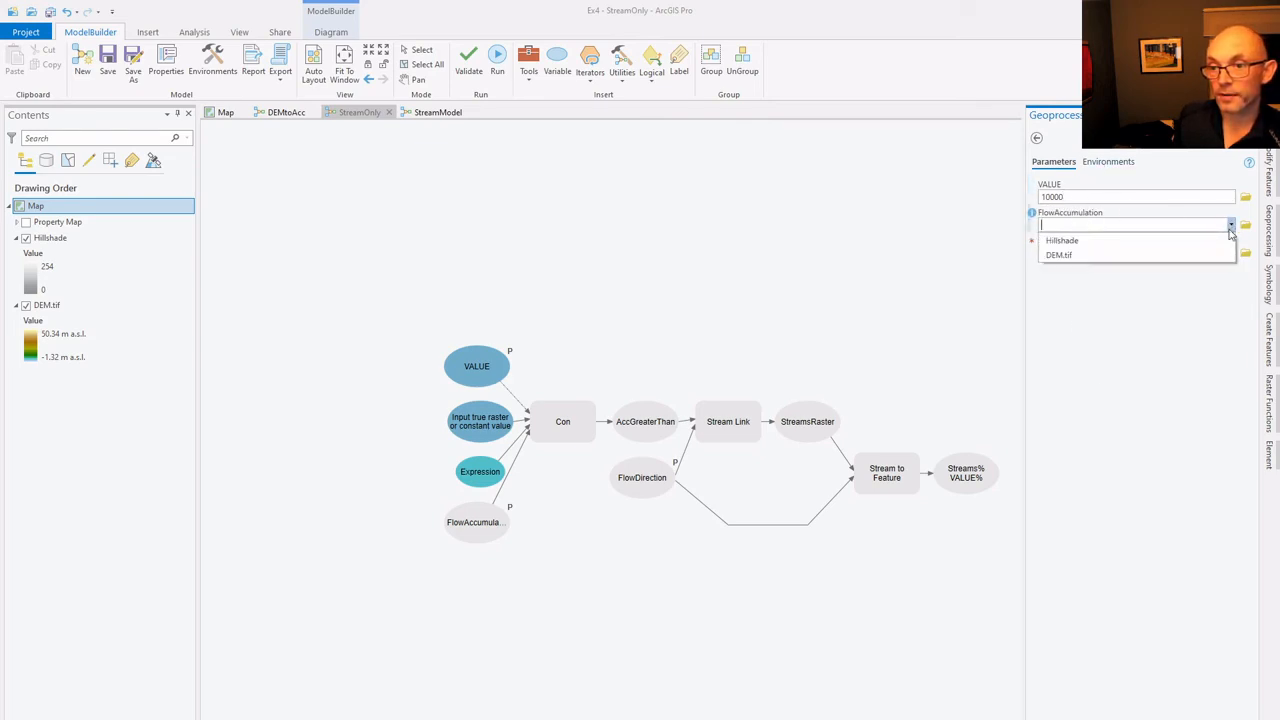
{"action": "left_click", "coordinate": [1104, 353]}
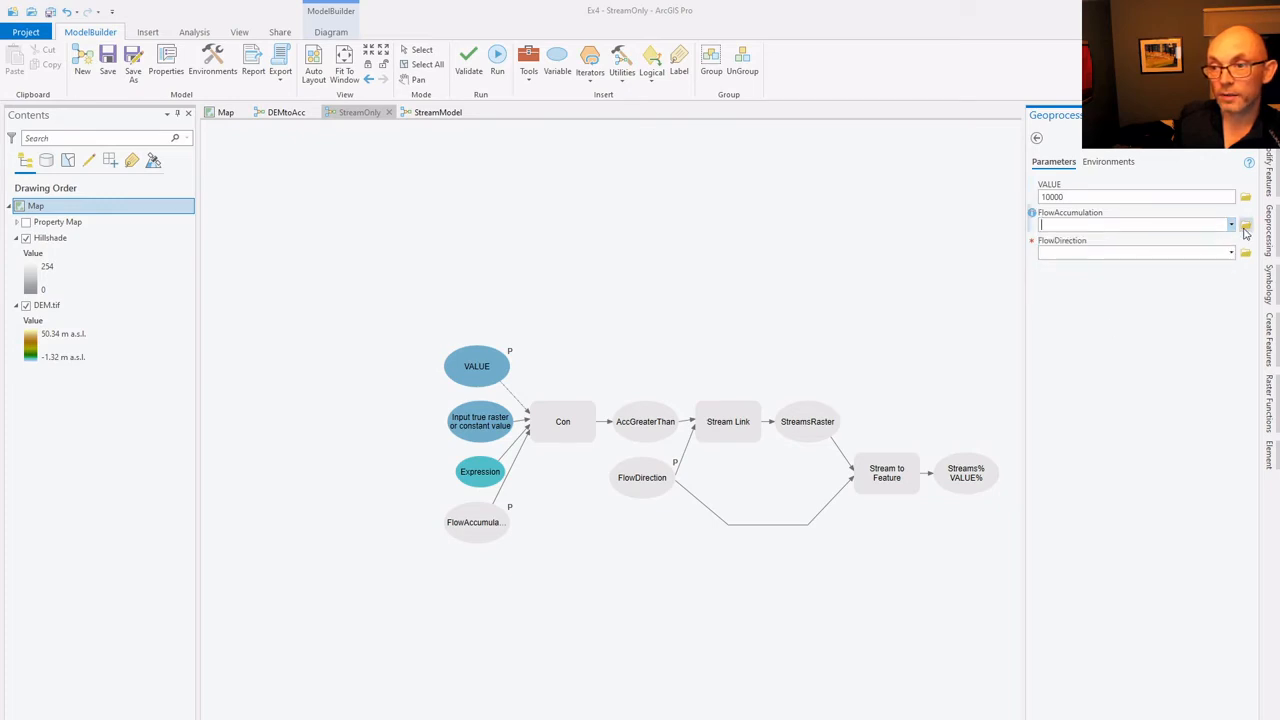
{"action": "left_click", "coordinate": [1245, 225]}
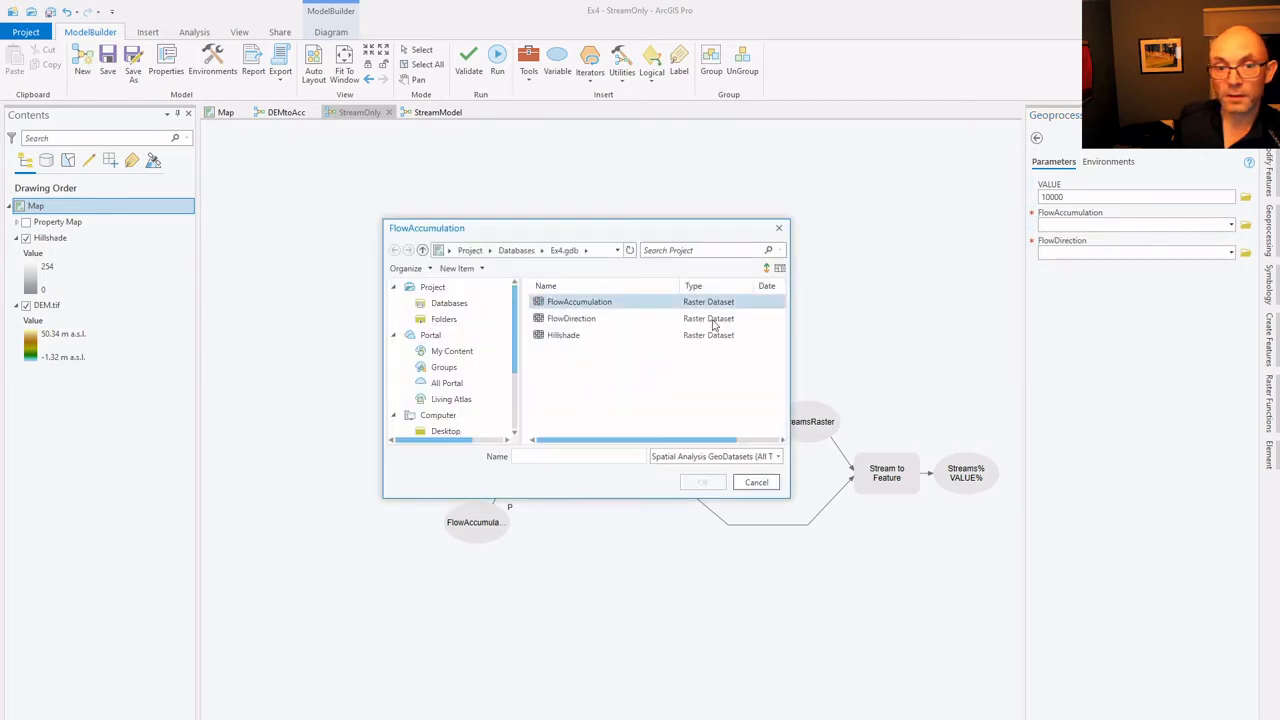
{"action": "left_click", "coordinate": [581, 303]}
{"action": "left_click", "coordinate": [703, 482]}
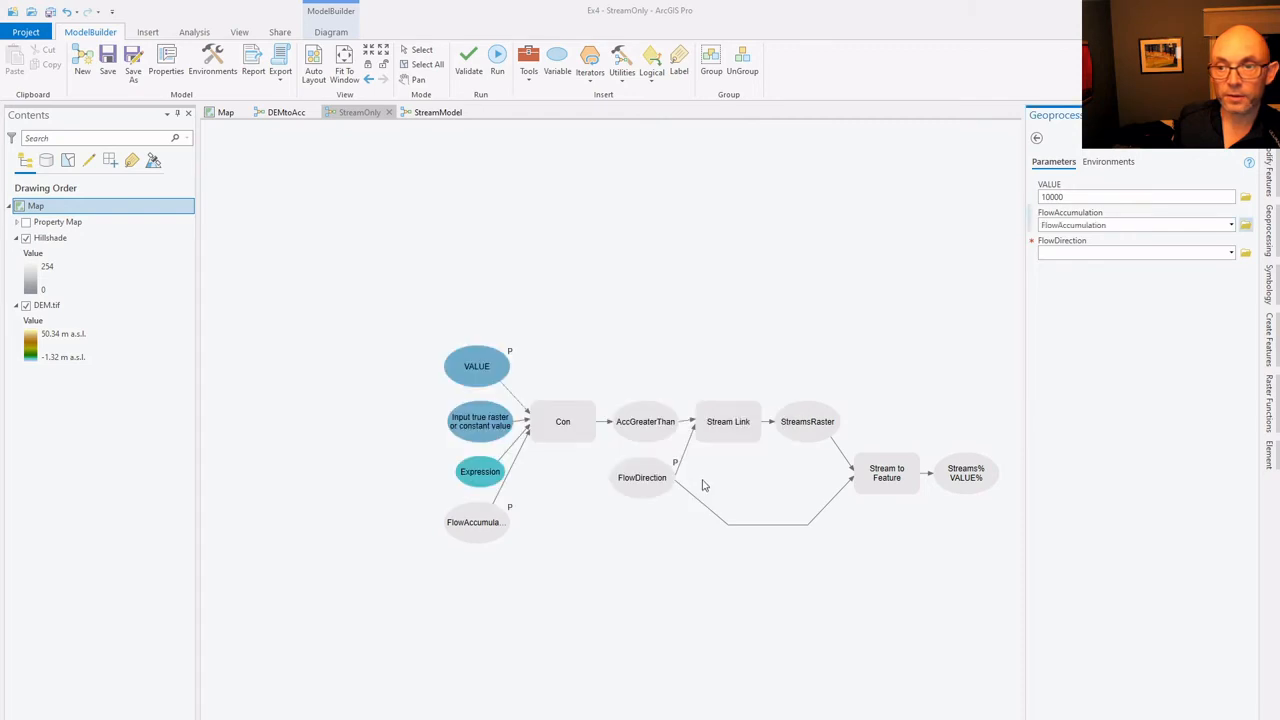
{"action": "left_click", "coordinate": [1245, 254]}
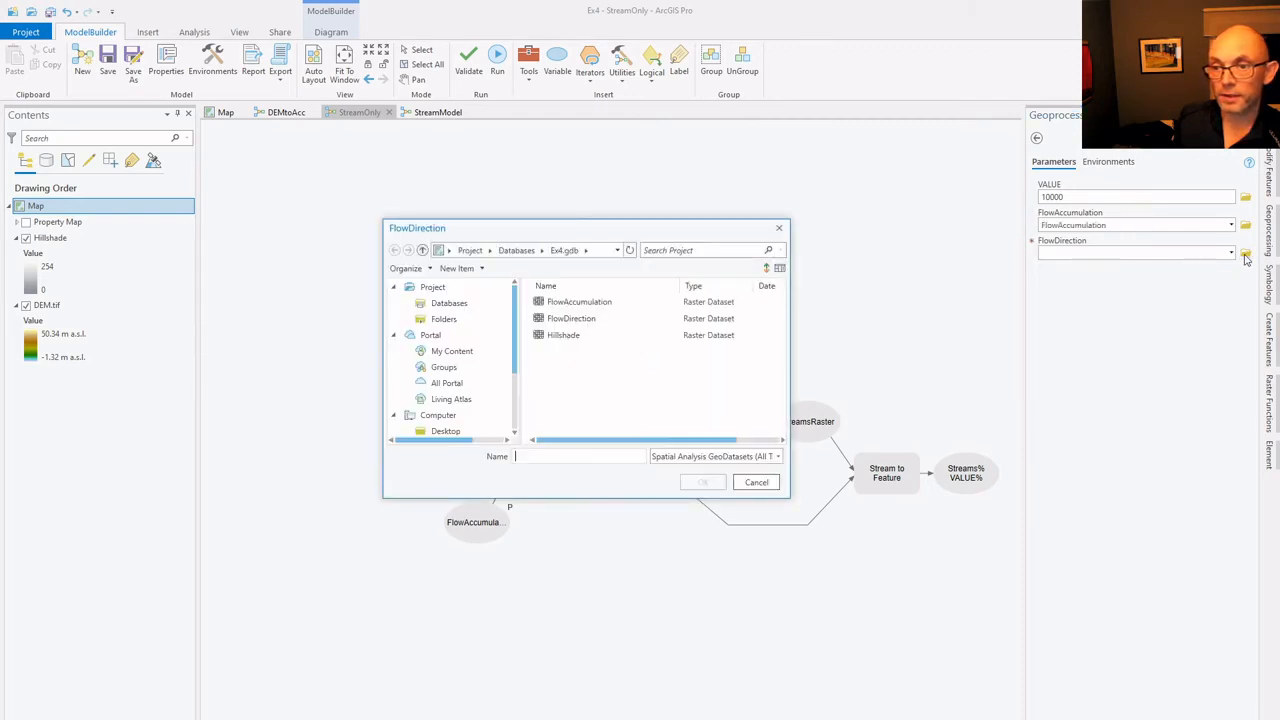
{"action": "left_click", "coordinate": [587, 318]}
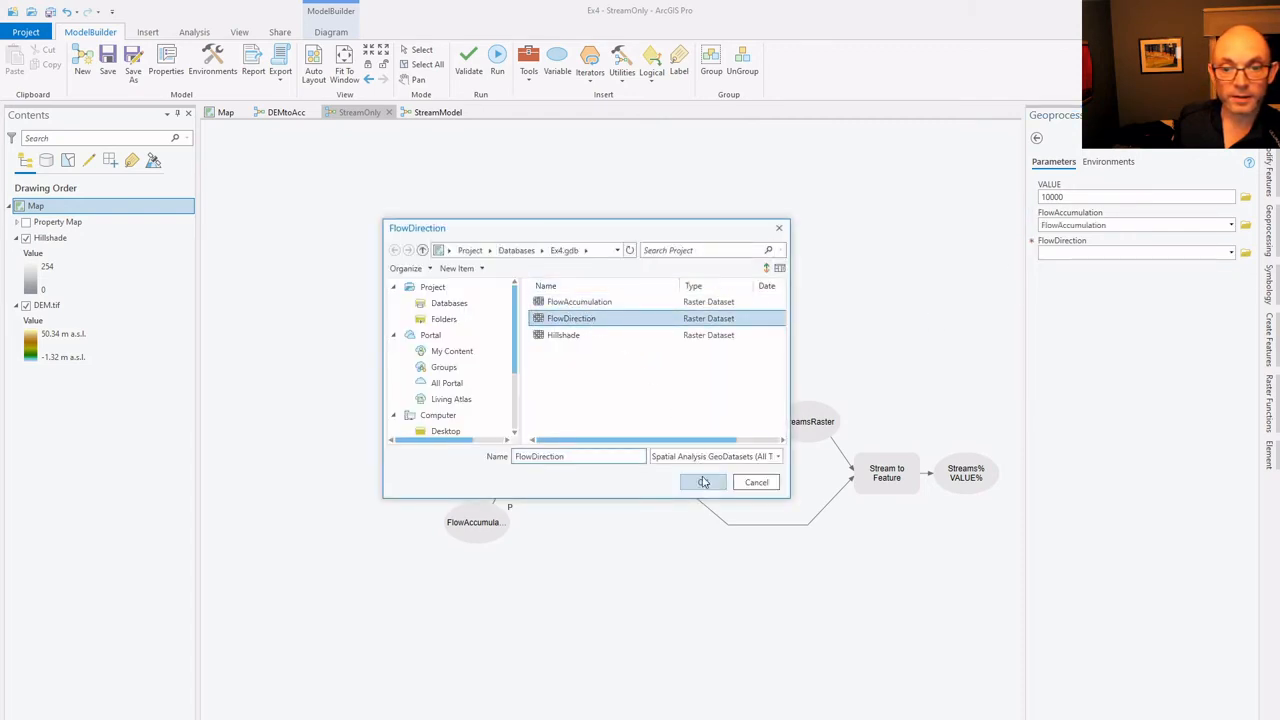
{"action": "left_click", "coordinate": [703, 482]}
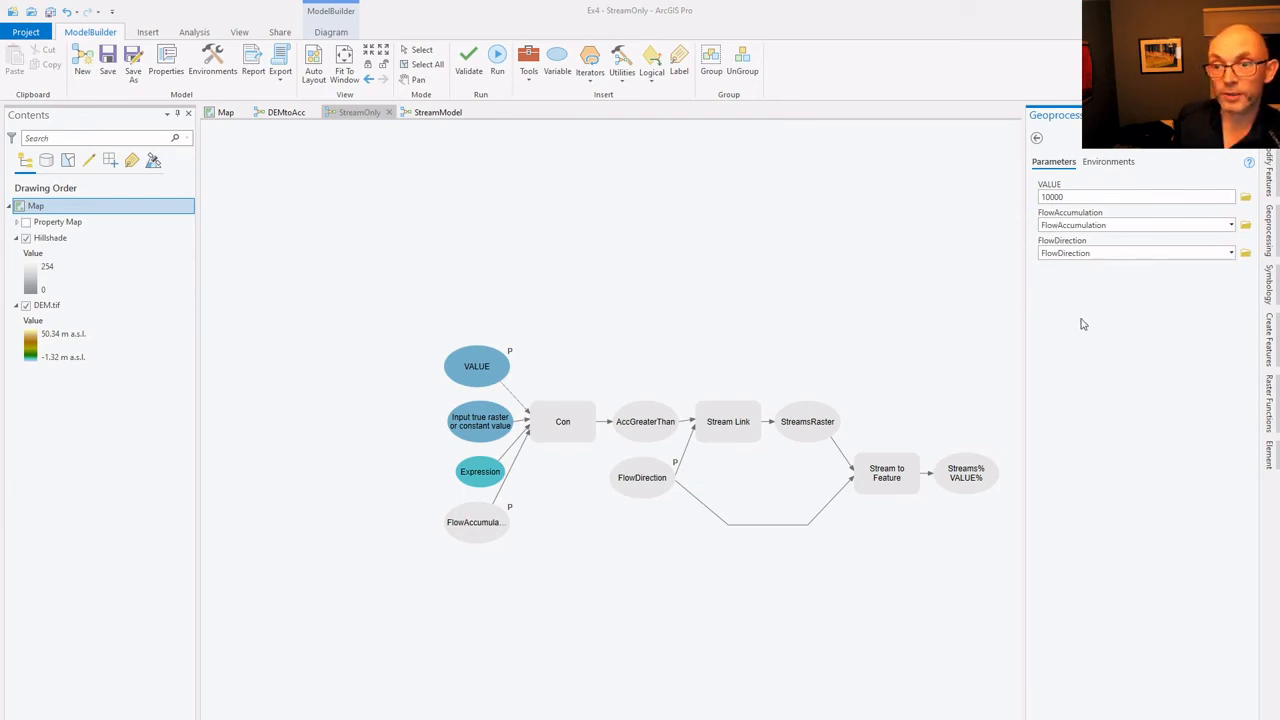
Set VALUE to 50000 and run the StreamOnly tool.
{"action": "double_click", "coordinate": [1067, 197]}
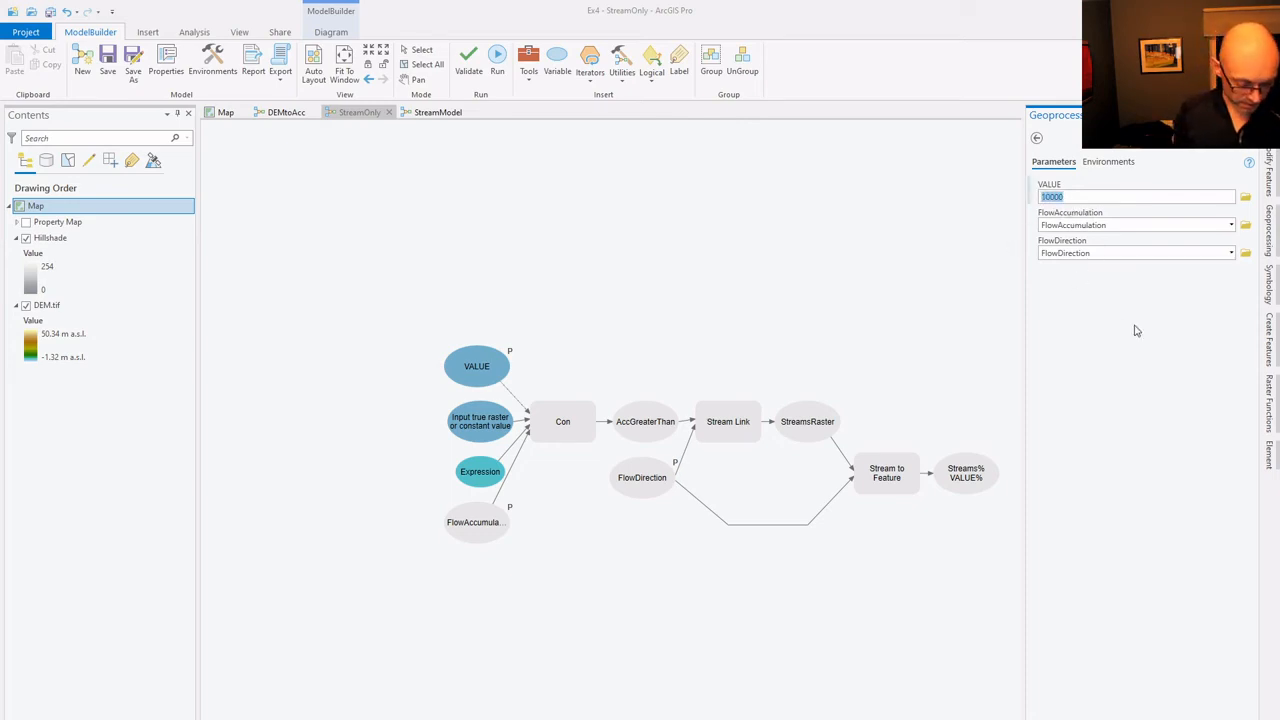
{"action": "type", "text": "5"}
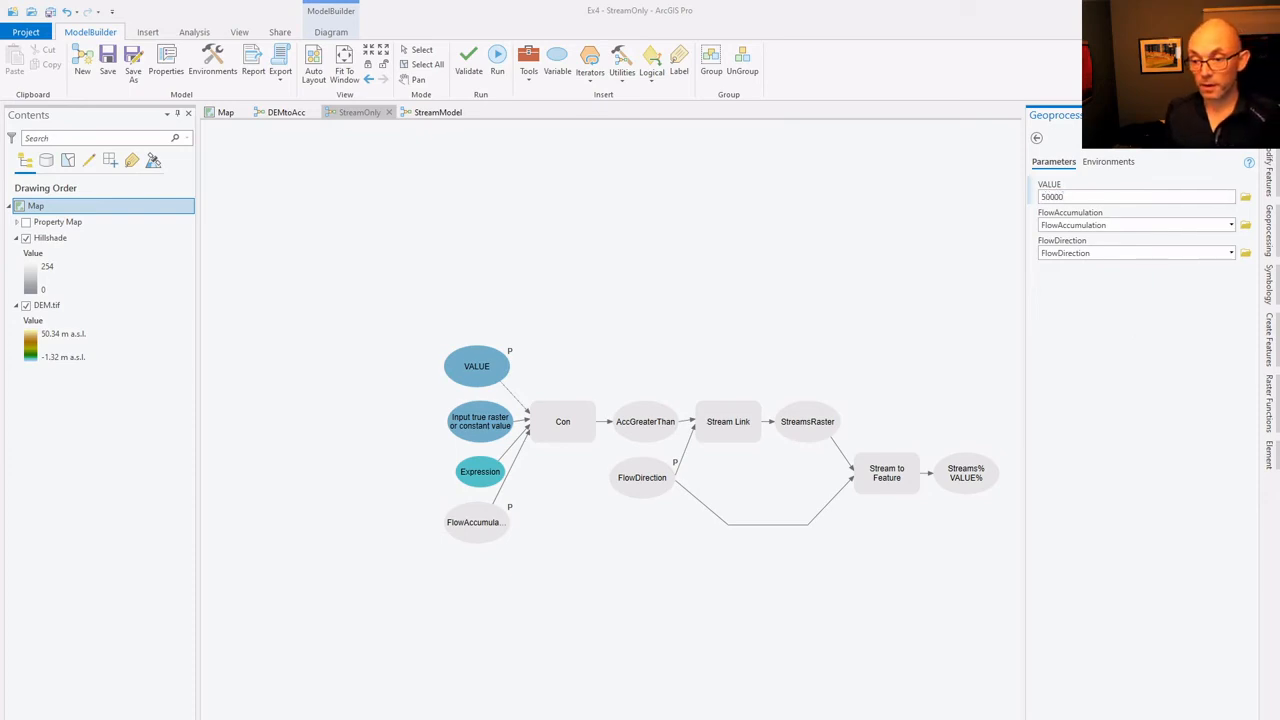
{"action": "left_click", "coordinate": [1222, 718]}
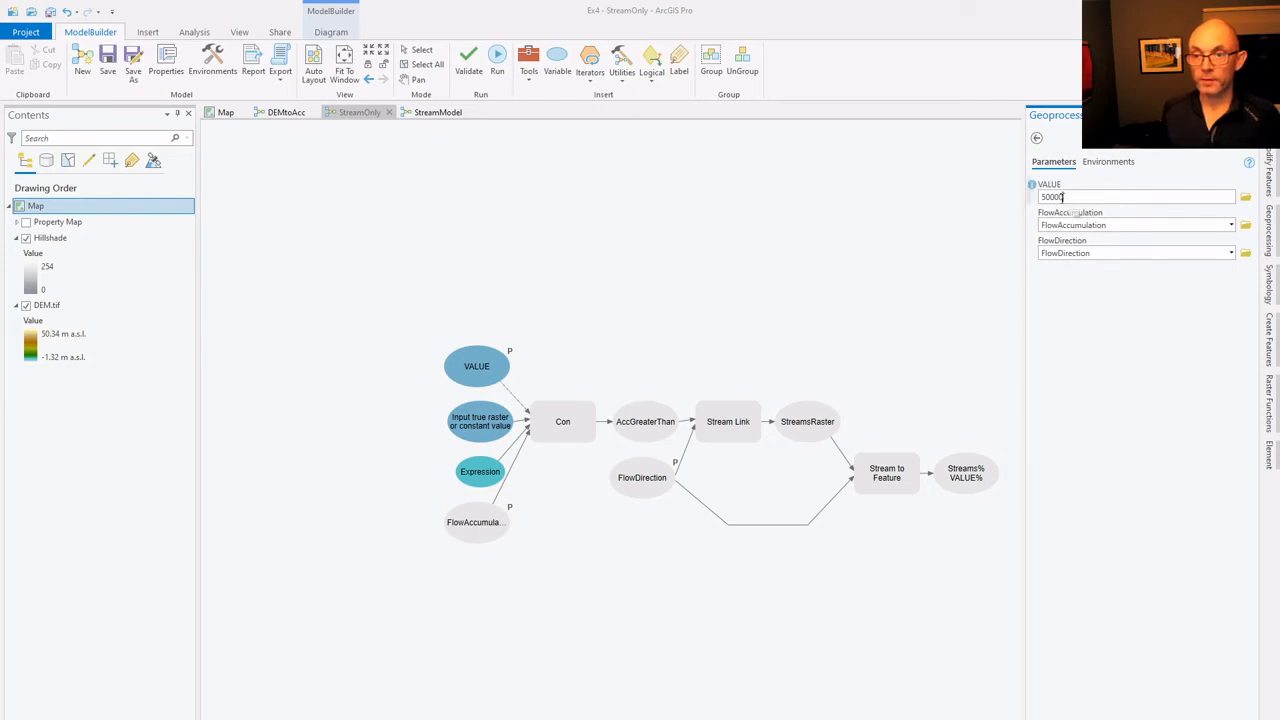
Set VALUE to 1000 and run the StreamOnly tool again with the same input rasters.
{"action": "left_click_drag", "start_coordinate": [1068, 199], "coordinate": [1036, 199]}
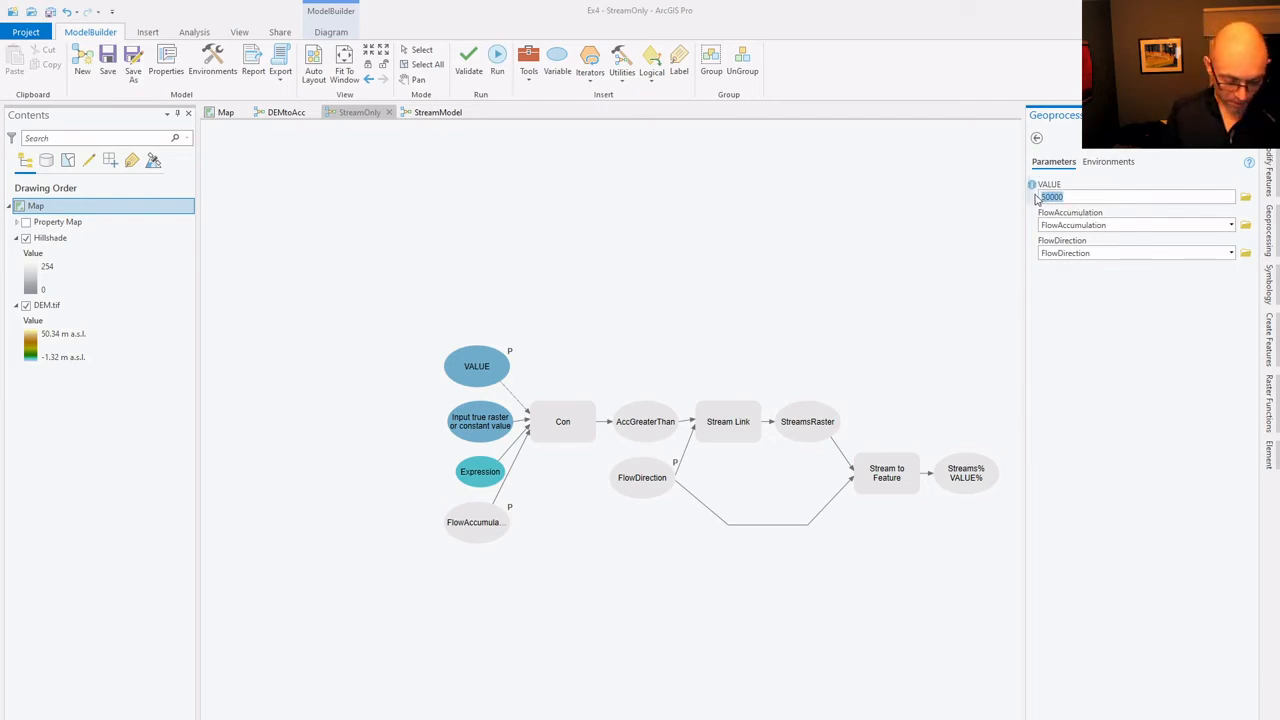
{"action": "type", "text": "10"}
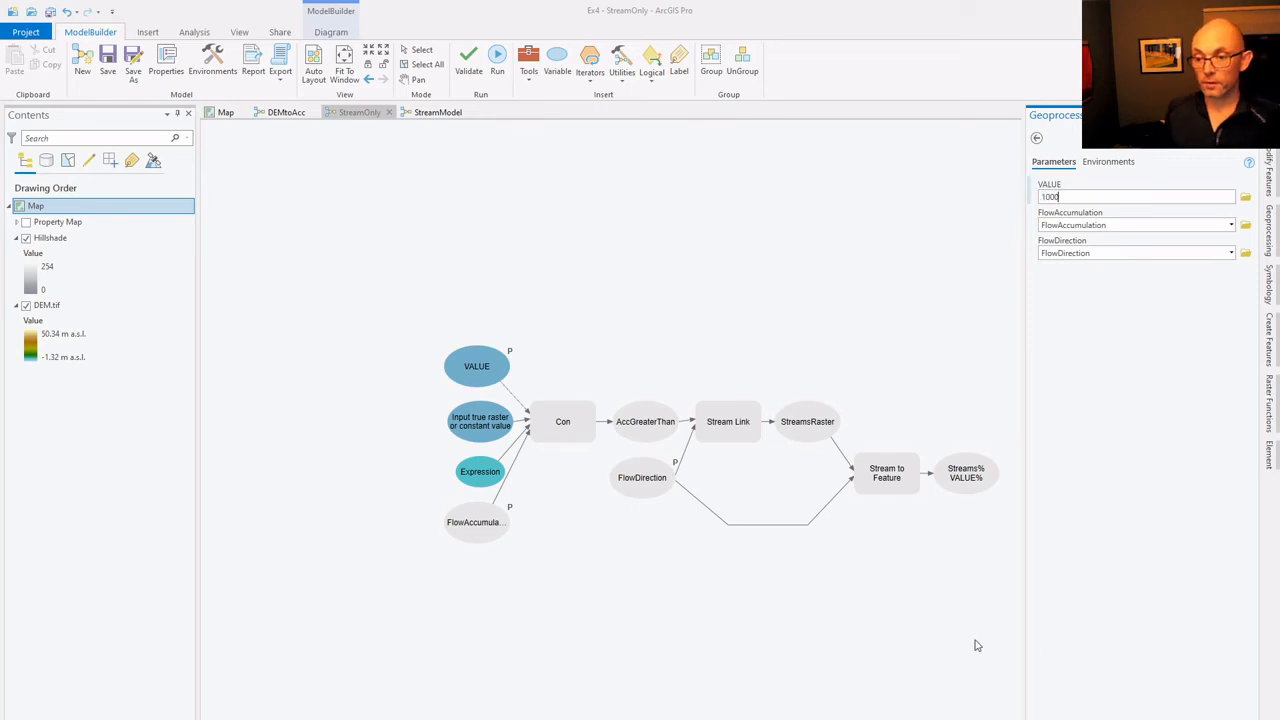
{"action": "left_click", "coordinate": [1208, 698]}
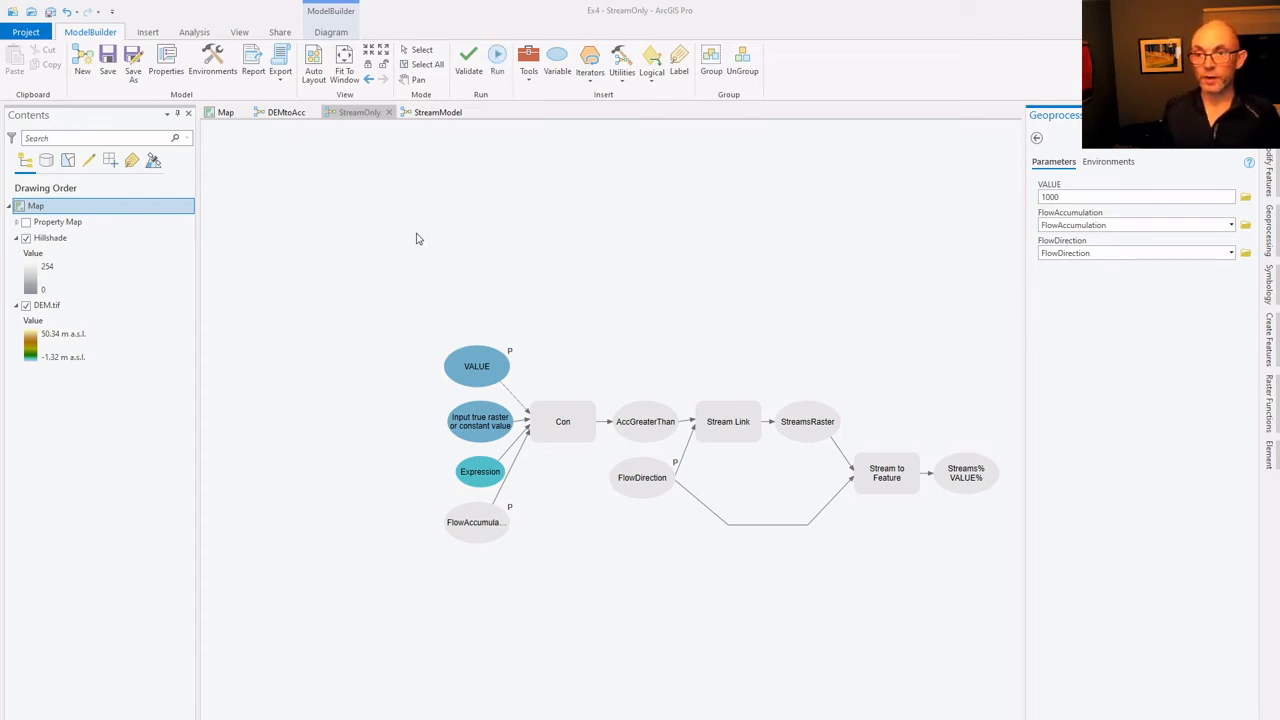
Switch to the map view and refresh the Ex4.gdb geodatabase to list the model's output features.
{"action": "left_click", "coordinate": [1003, 160]}
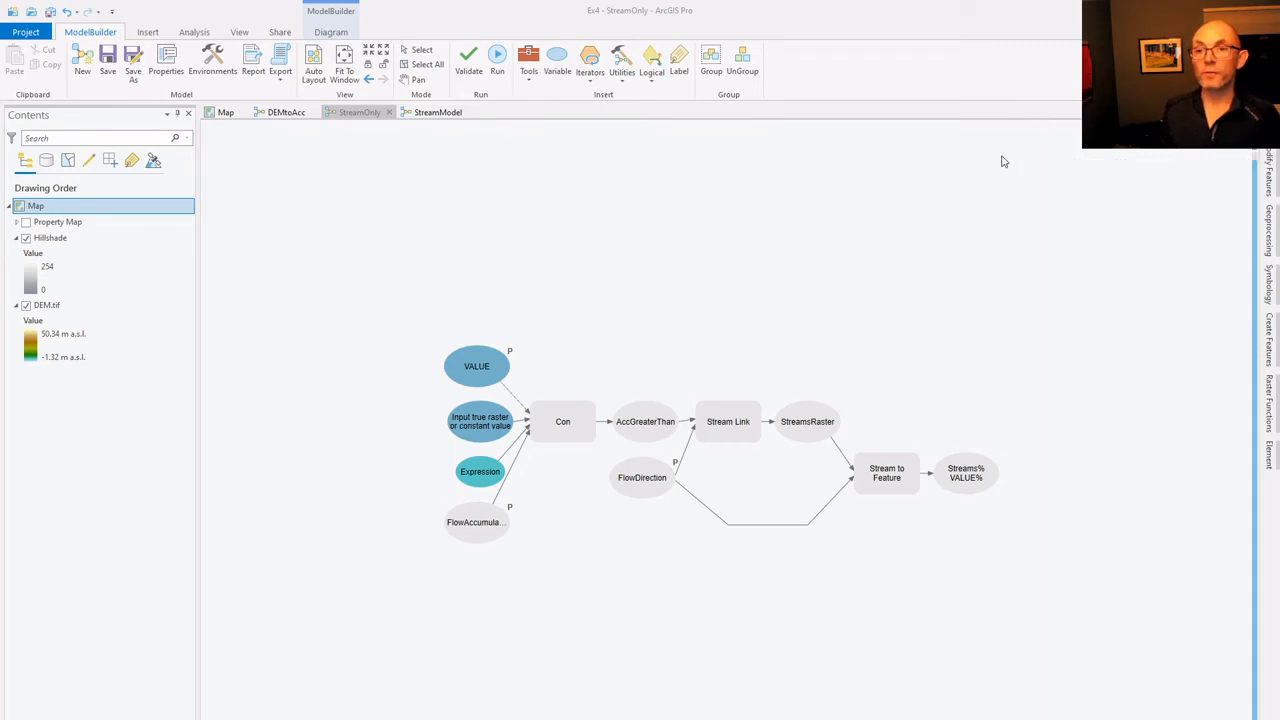
{"action": "left_click", "coordinate": [233, 113]}
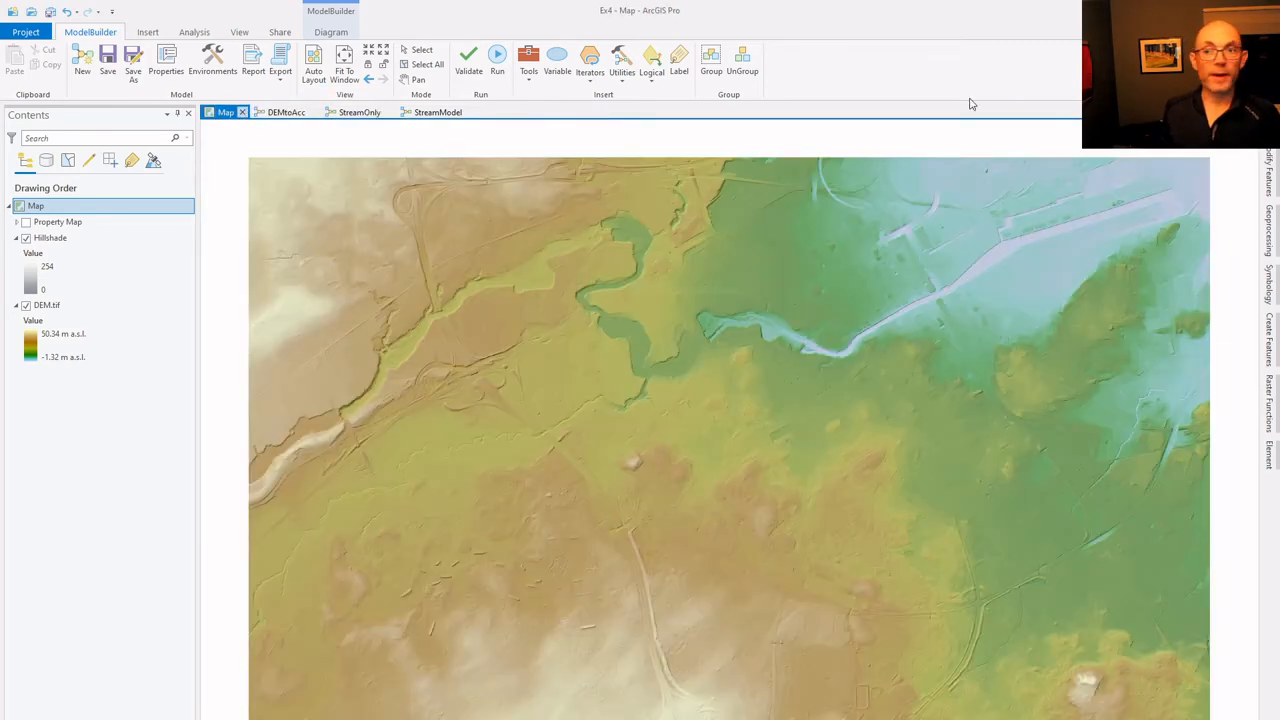
{"action": "left_click", "coordinate": [1268, 122]}
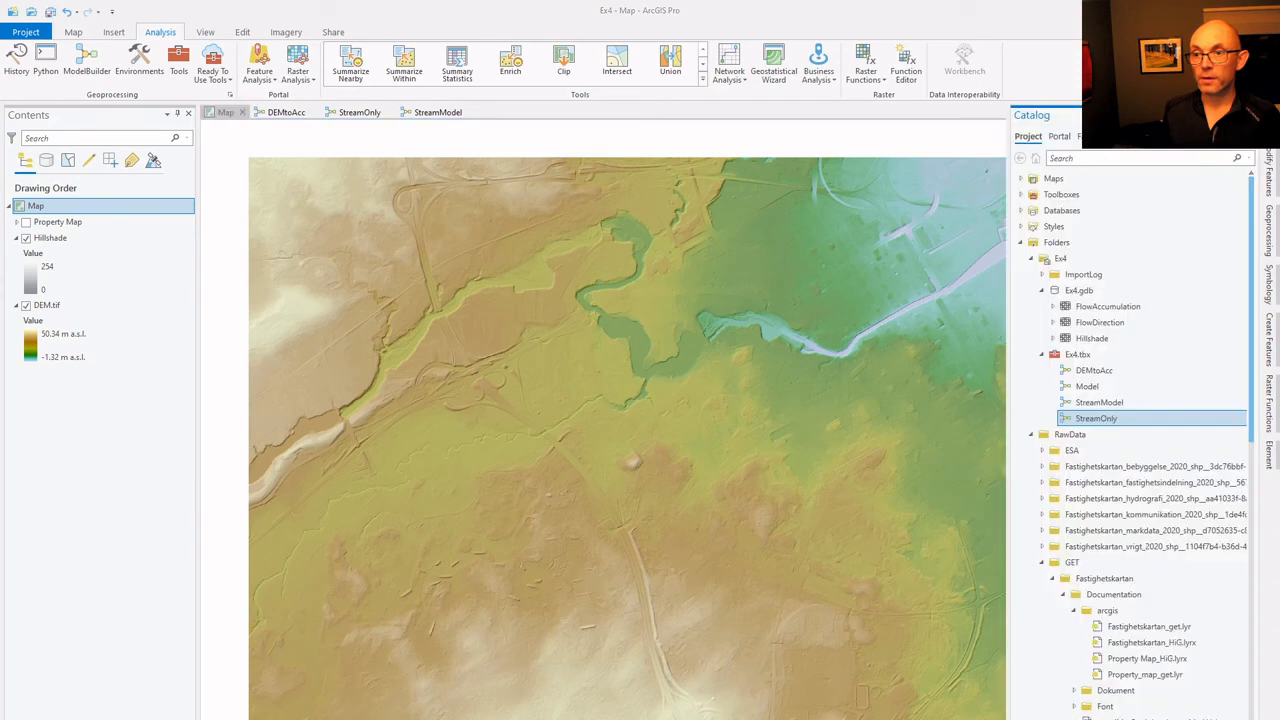
{"action": "left_click", "coordinate": [1091, 291]}
{"action": "right_click", "coordinate": [1091, 291]}
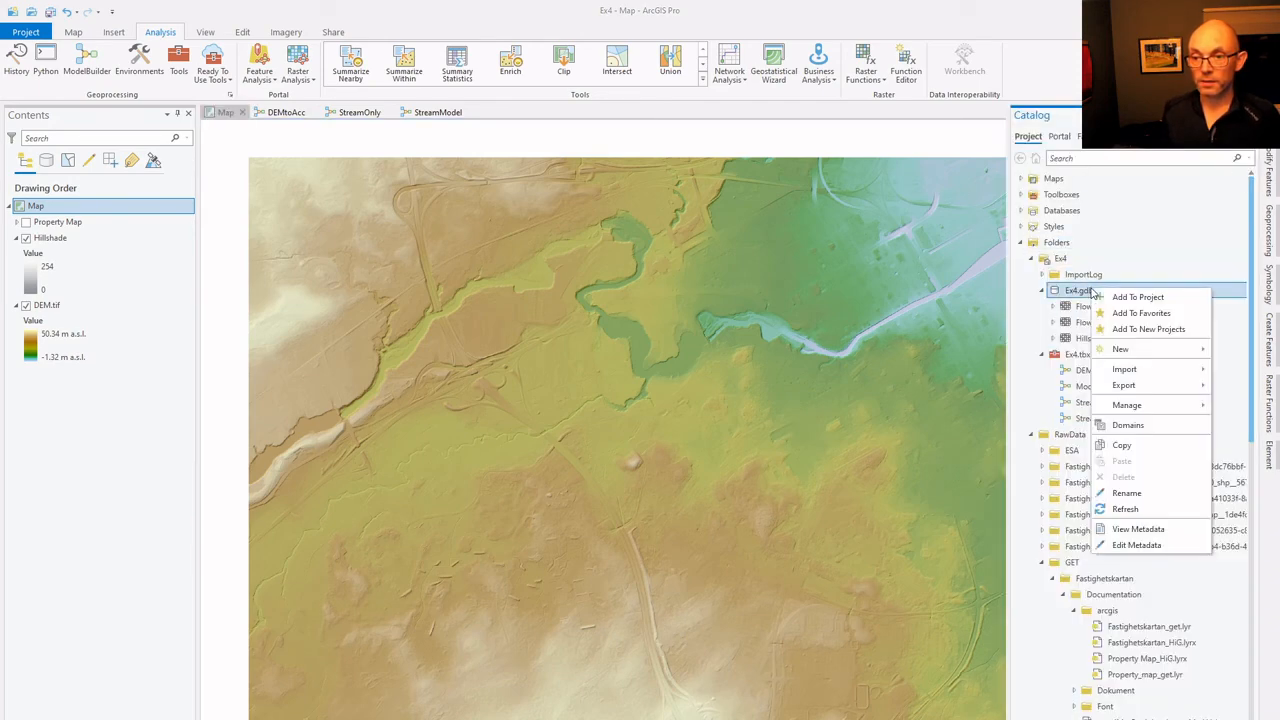
{"action": "left_click", "coordinate": [1138, 510]}
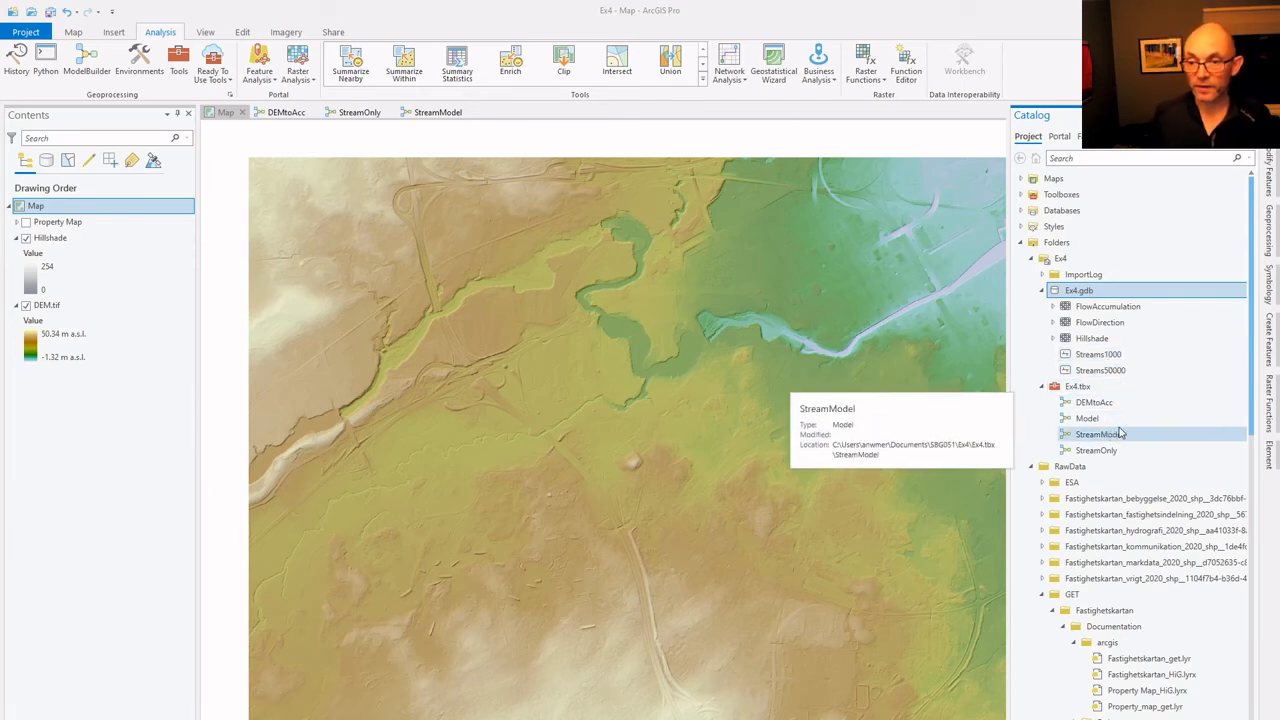
Add the Streams1000 and Streams50000 feature classes from Ex4.gdb to the map.
{"action": "left_click", "coordinate": [1094, 358]}
{"action": "left_click", "coordinate": [1094, 372], "text": "ctrl"}
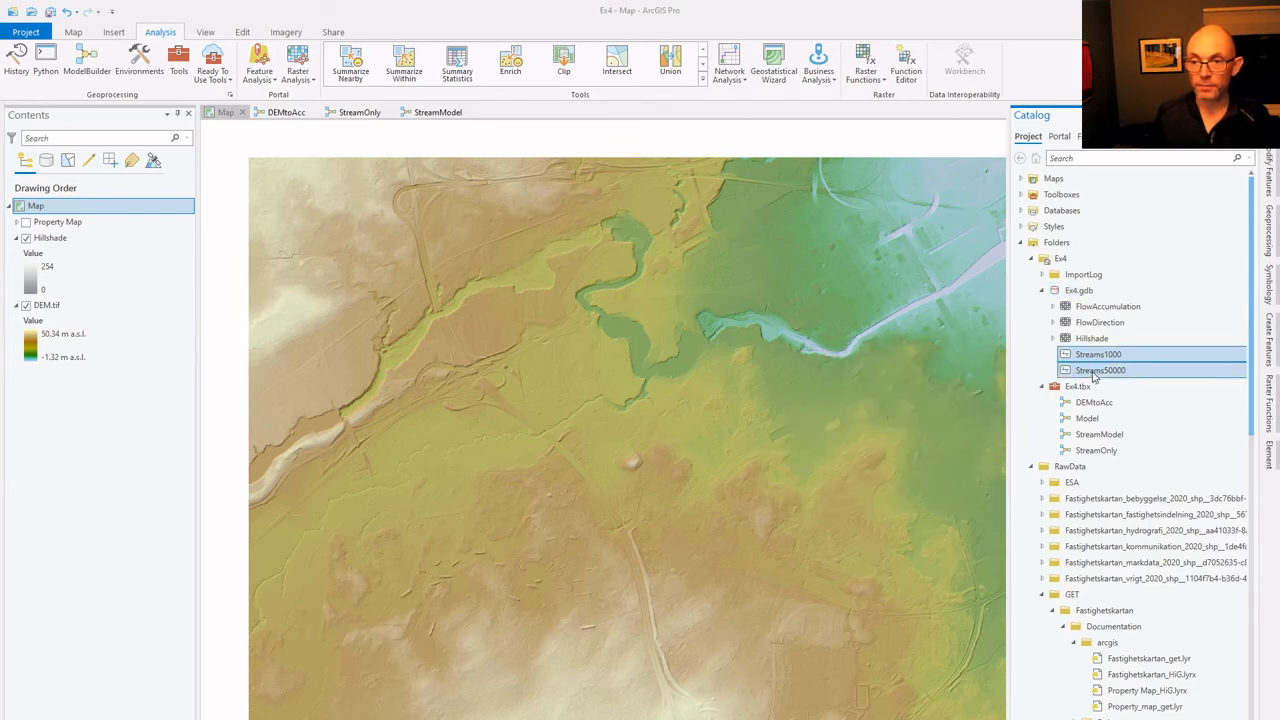
{"action": "left_click_drag", "start_coordinate": [675, 310], "coordinate": [597, 307]}
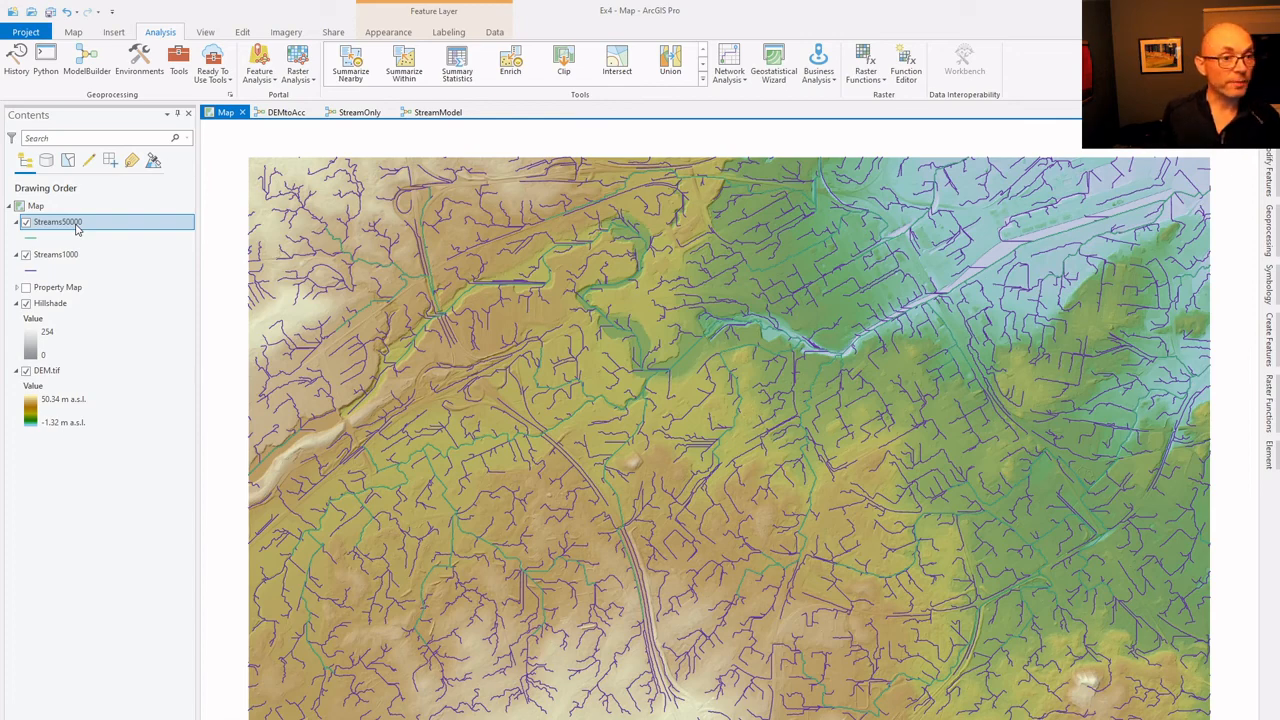
Change the Streams1000 layer's line symbol color to the light blue Sugilite Sky.
{"action": "double_click", "coordinate": [58, 255]}
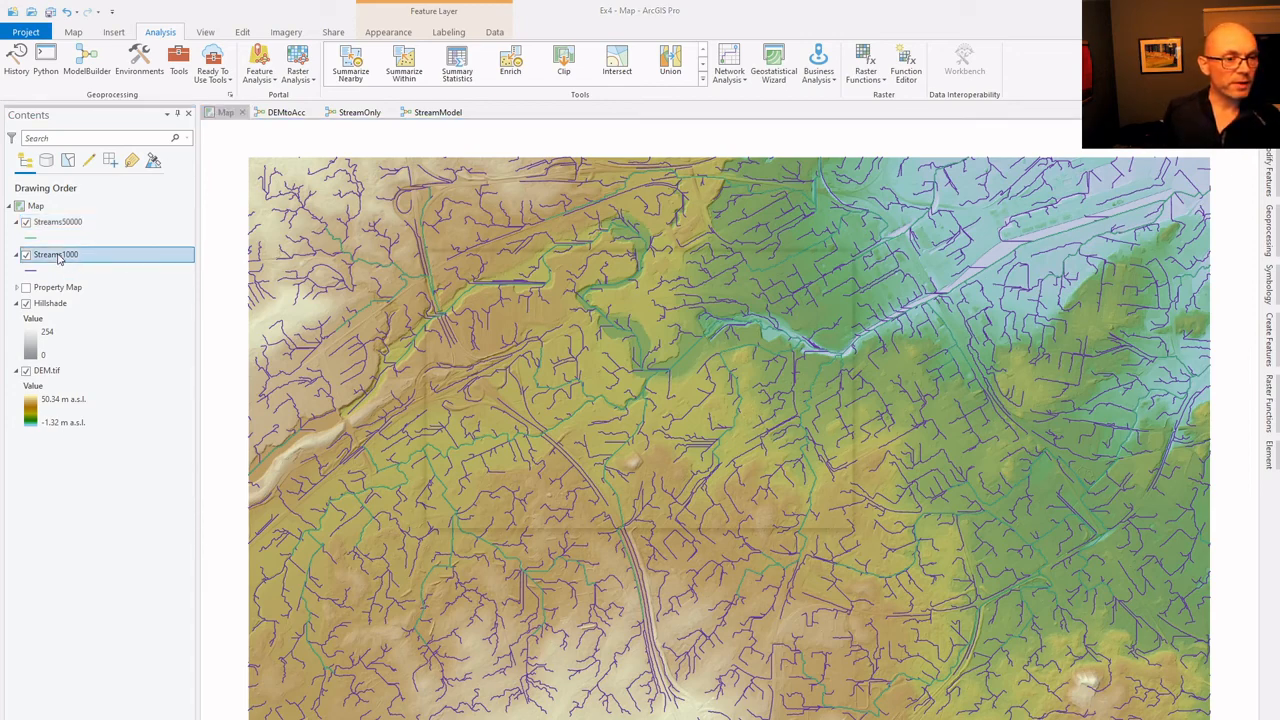
{"action": "left_click", "coordinate": [841, 263]}
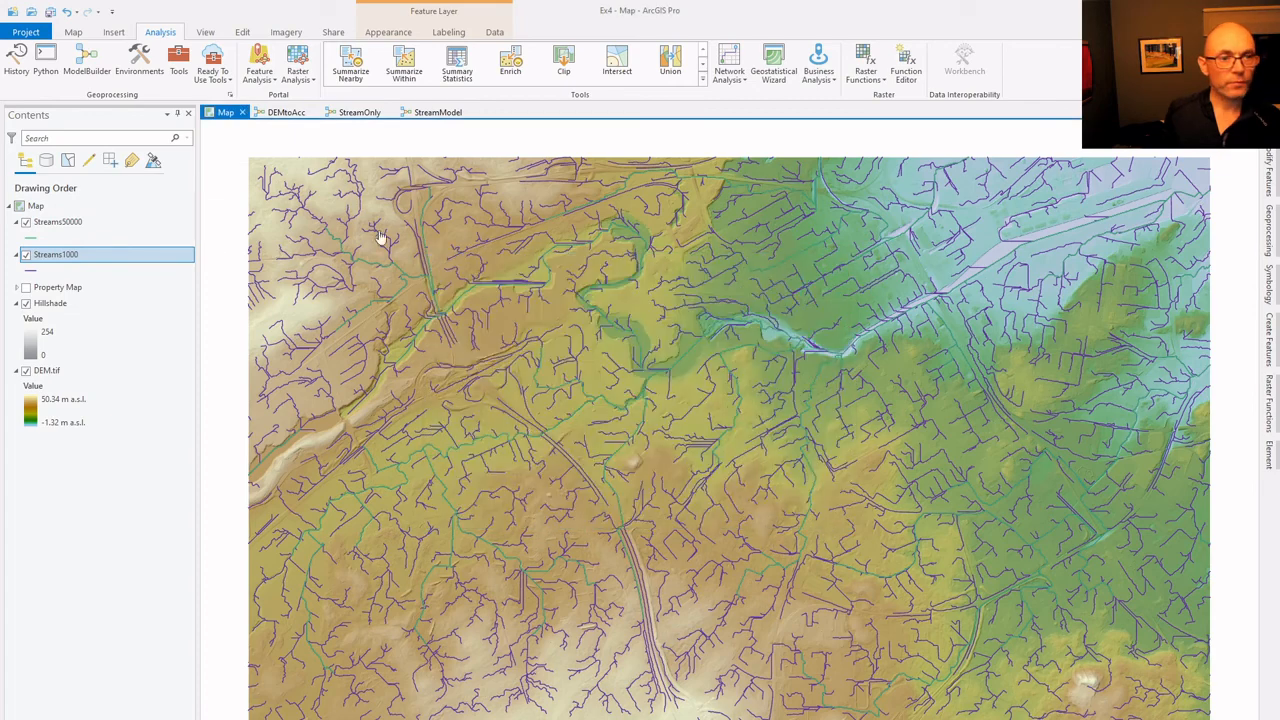
{"action": "right_click", "coordinate": [79, 258]}
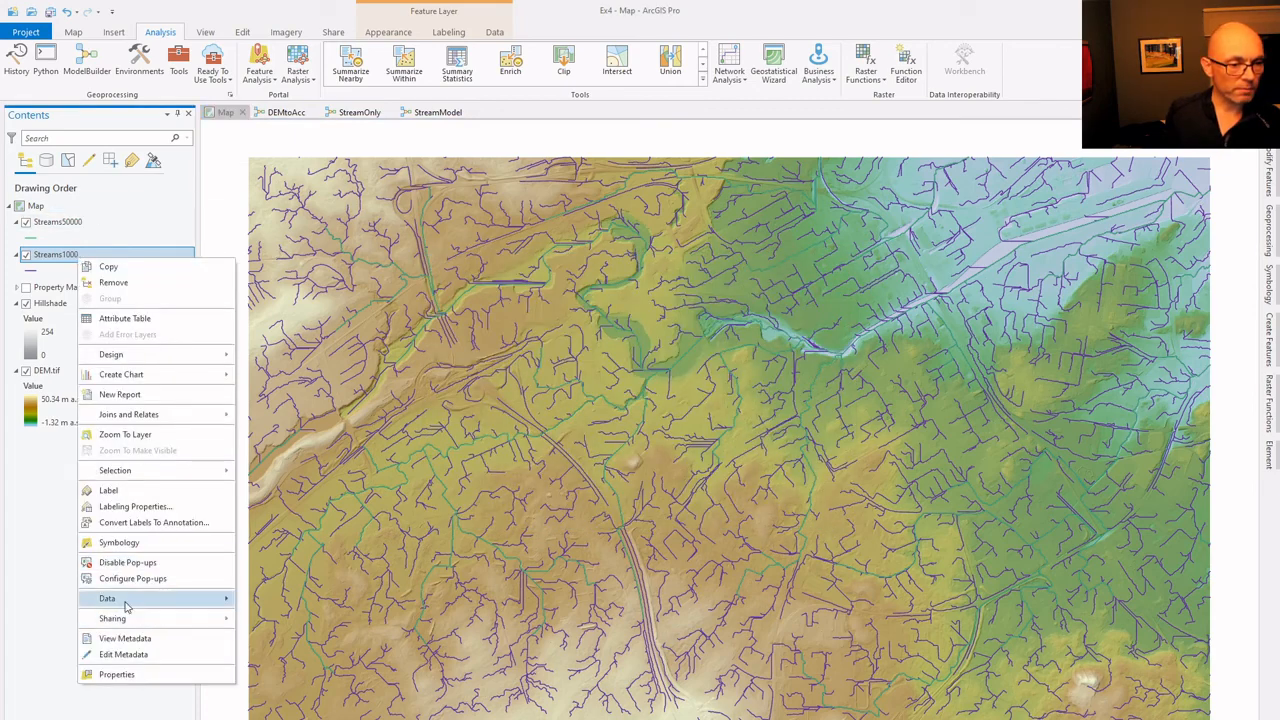
{"action": "left_click", "coordinate": [119, 543]}
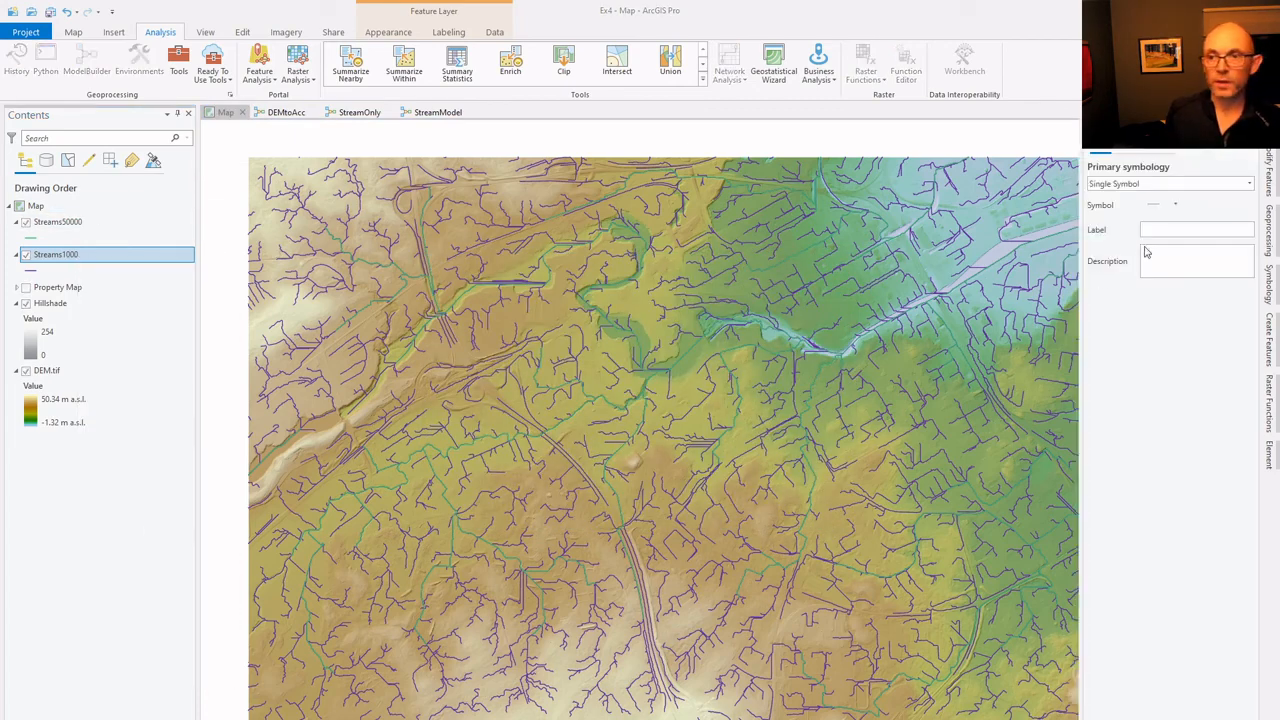
{"action": "left_click", "coordinate": [1154, 206]}
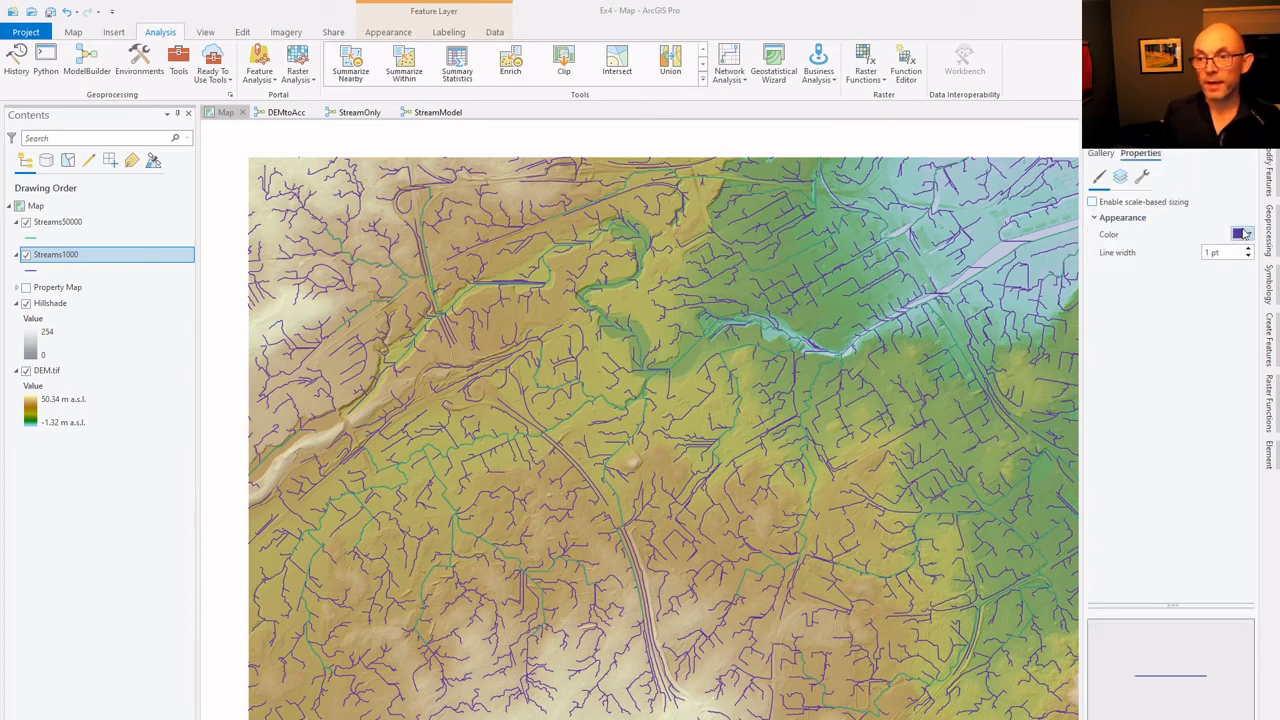
{"action": "left_click", "coordinate": [1249, 236]}
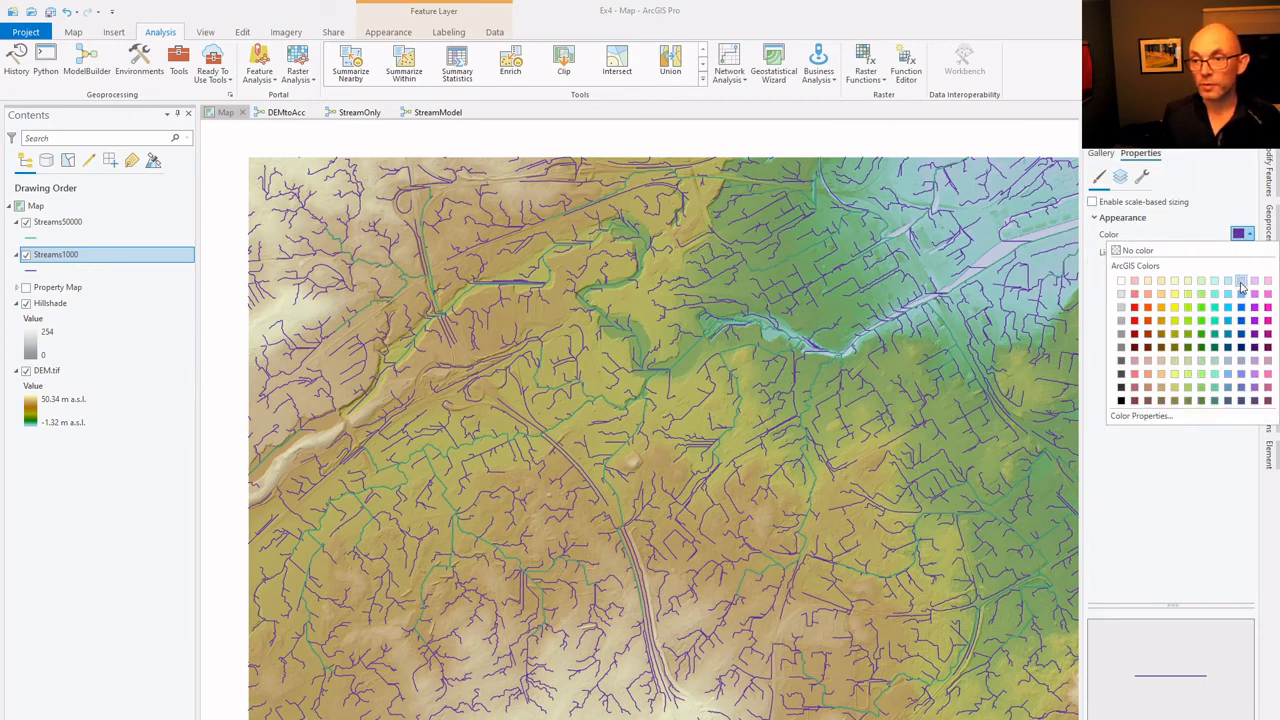
{"action": "left_click", "coordinate": [1239, 286]}
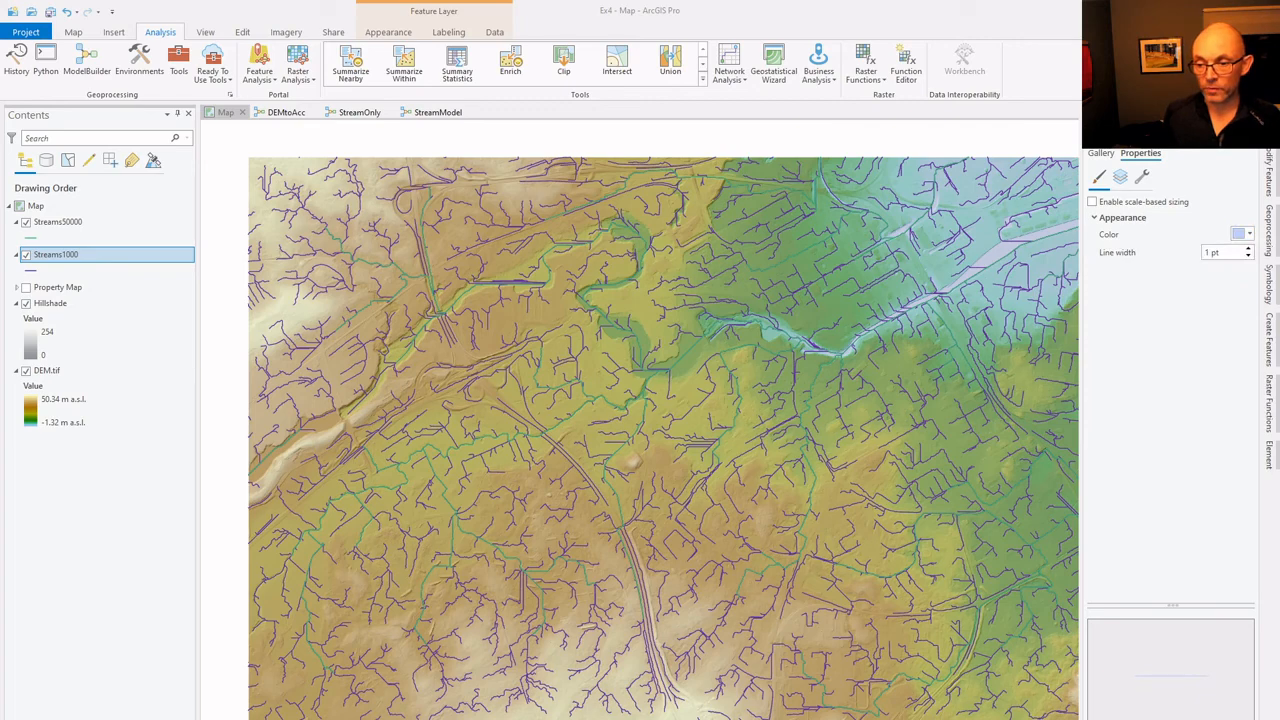
Symbolize the Streams50000 layer in Sugilite Sky with a line width of 10 pt.
{"action": "left_click", "coordinate": [45, 222]}
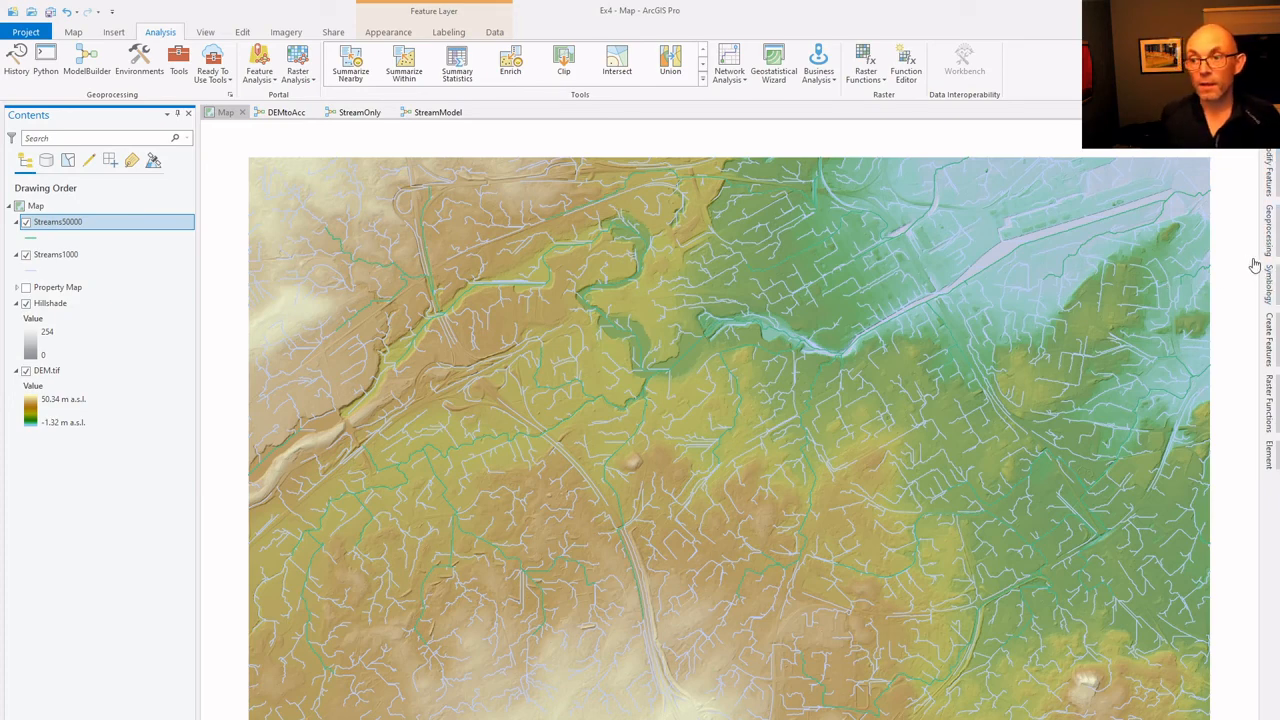
{"action": "left_click", "coordinate": [1271, 288]}
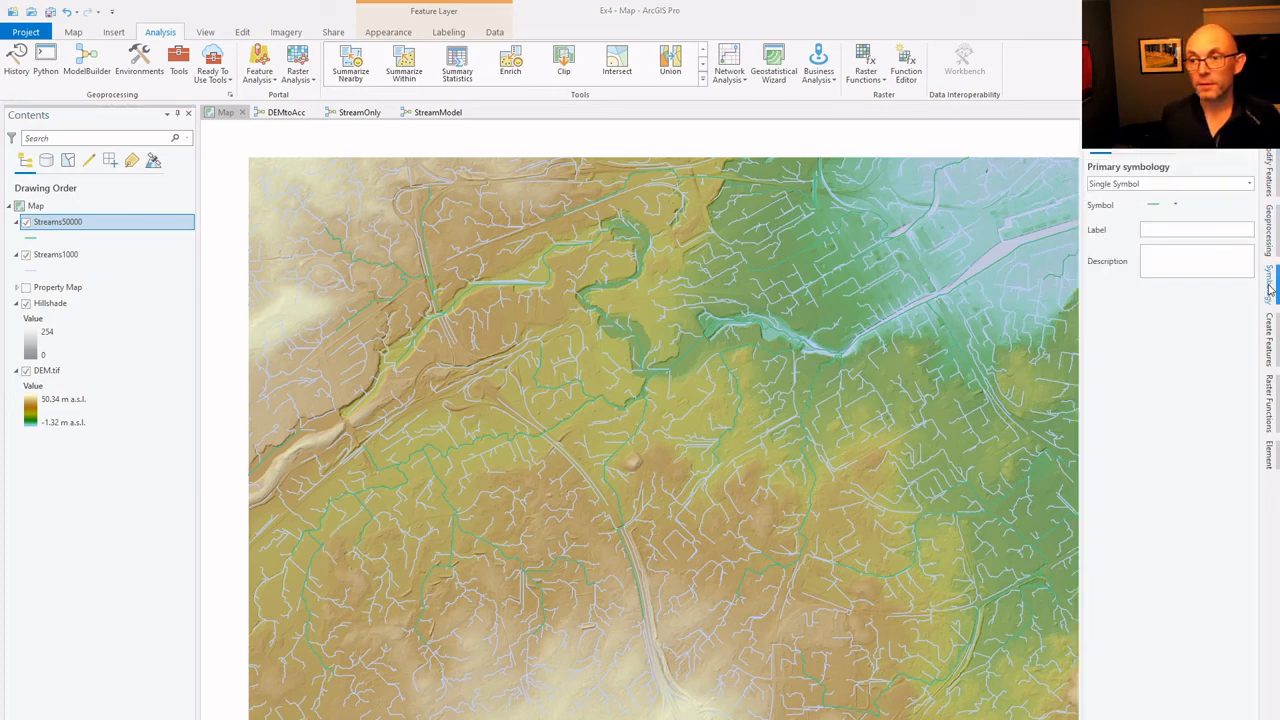
{"action": "left_click", "coordinate": [1157, 205]}
{"action": "left_click", "coordinate": [1248, 236]}
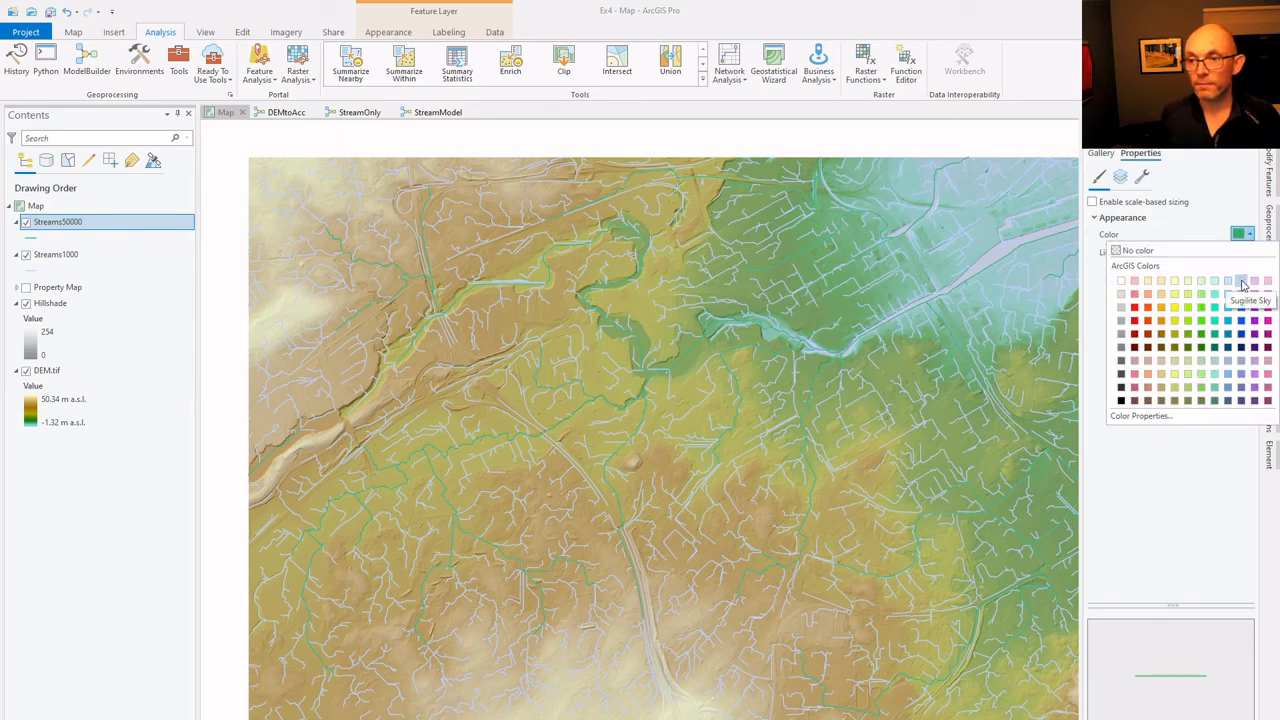
{"action": "left_click", "coordinate": [1242, 285]}
{"action": "left_click", "coordinate": [1248, 250]}
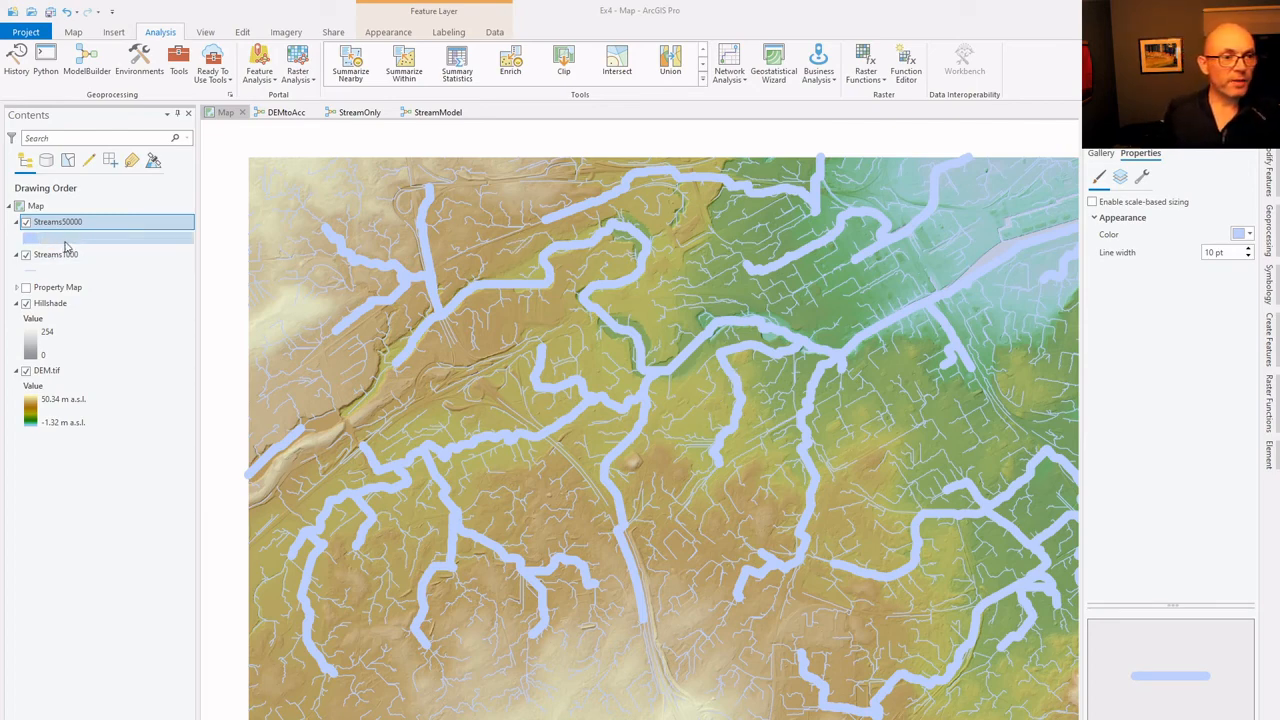
Open the StreamOnly model tool from Ex4.tbx and set VALUE to 10000.
{"action": "left_click", "coordinate": [1055, 133]}
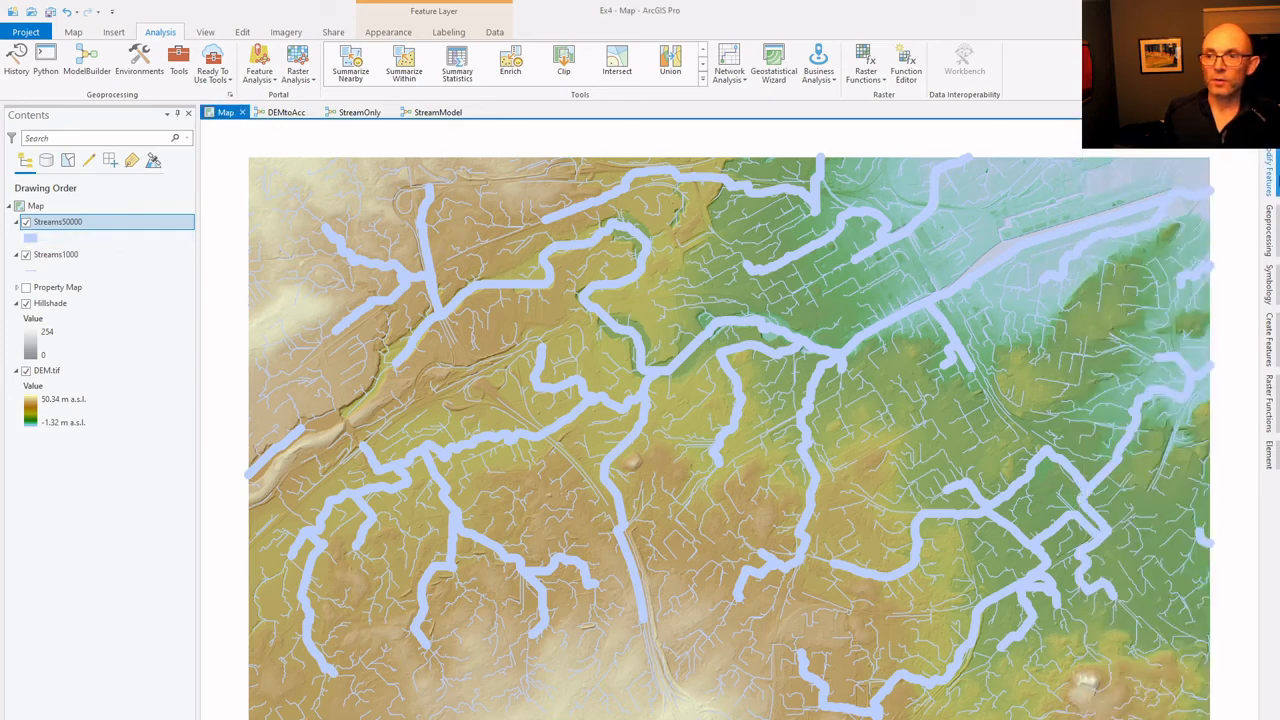
{"action": "left_click", "coordinate": [1269, 124]}
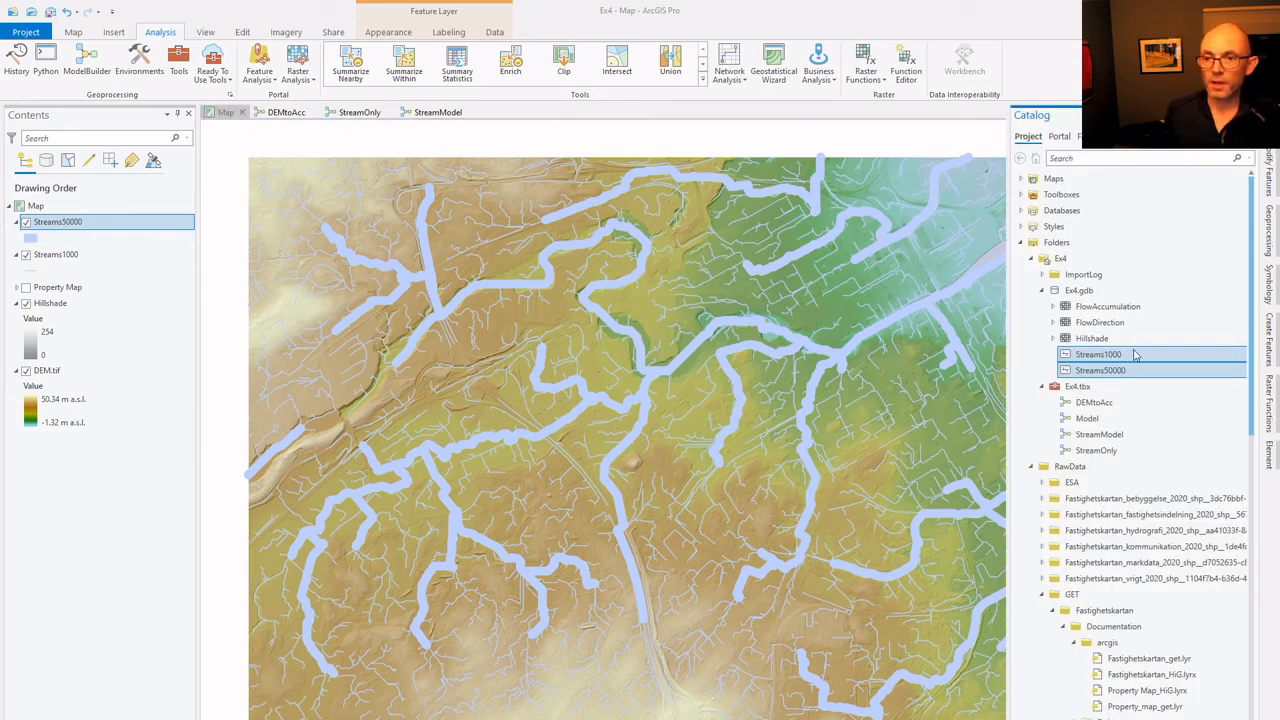
{"action": "double_click", "coordinate": [1104, 454]}
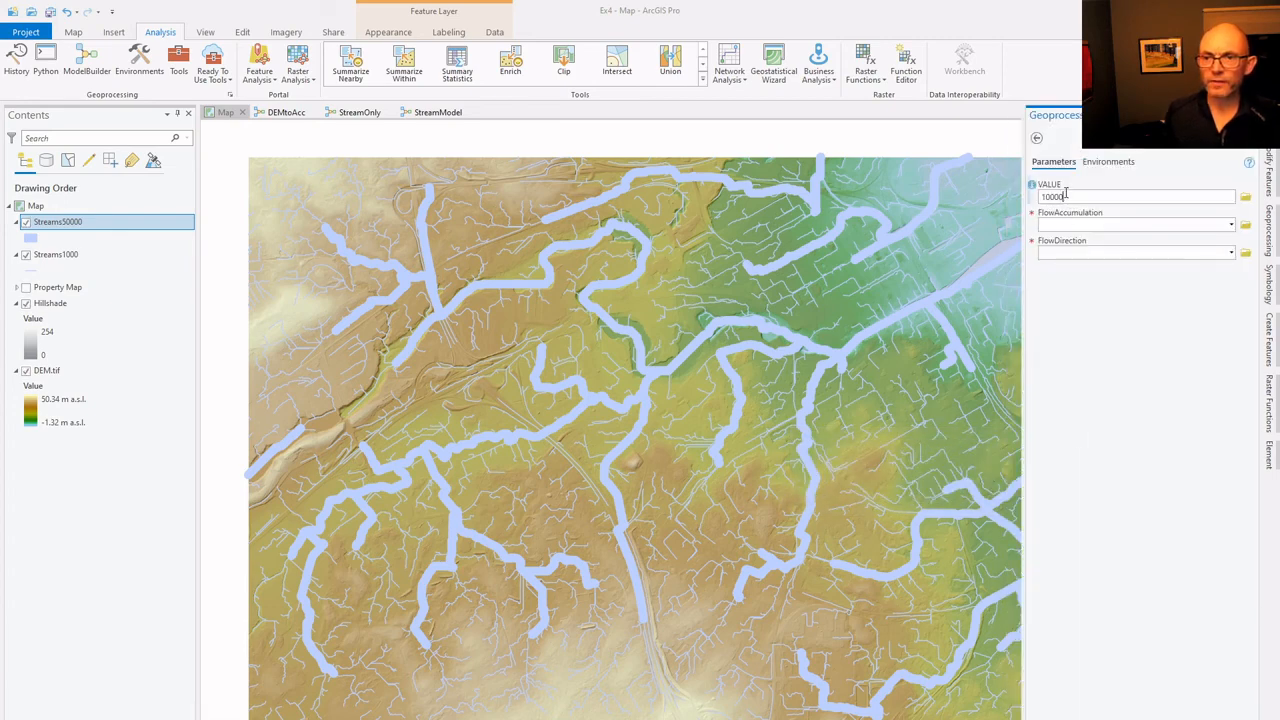
{"action": "double_click", "coordinate": [1070, 197]}
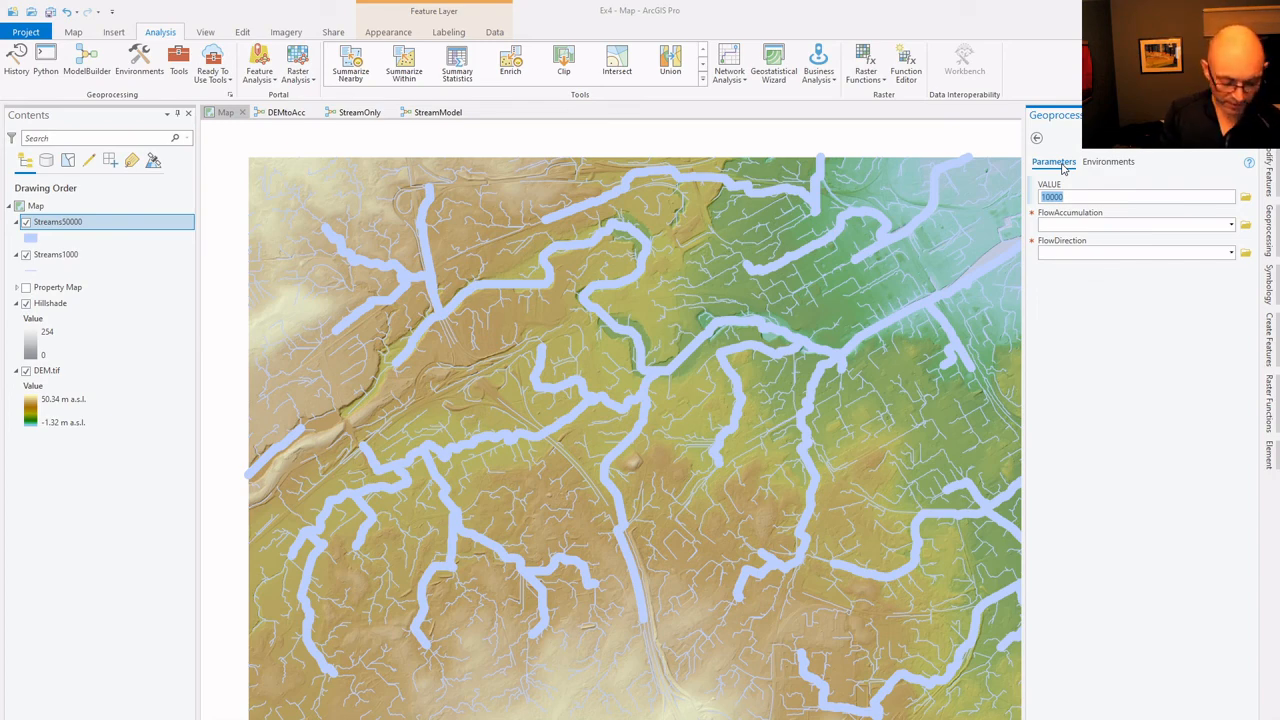
{"action": "type", "text": "10"}
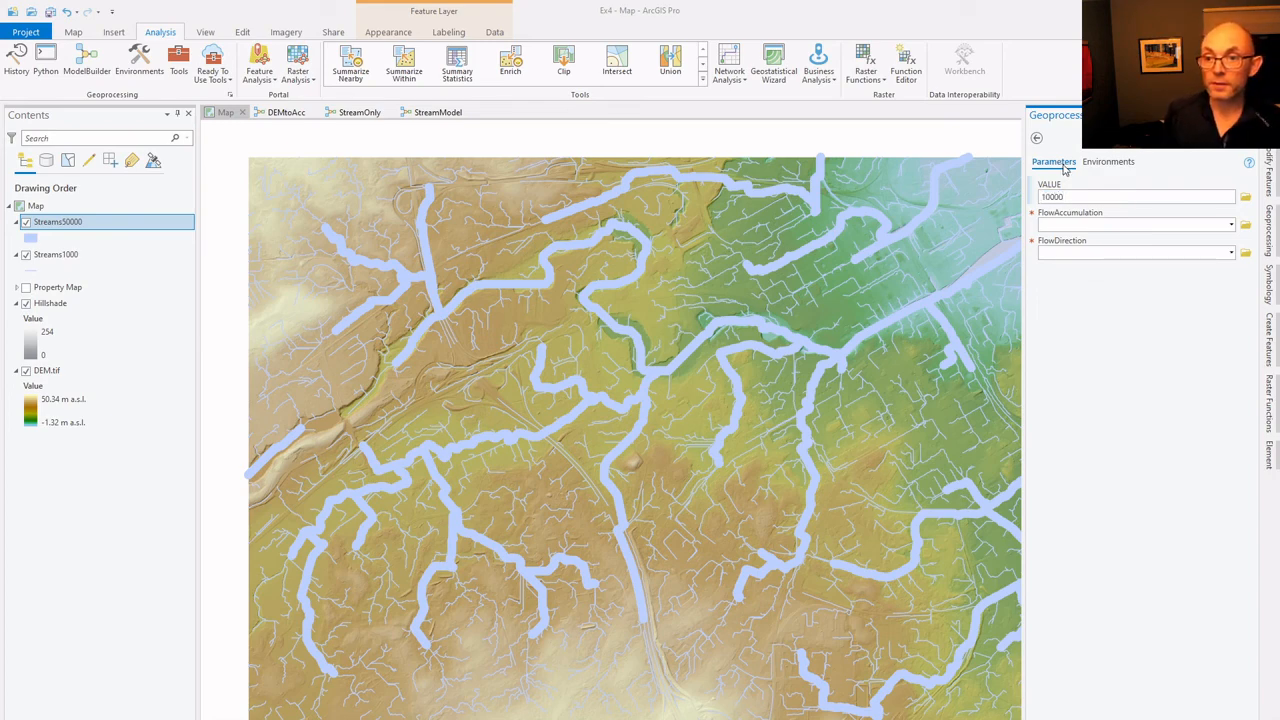
Set FlowAccumulation and FlowDirection to the rasters of the same names in Ex4.gdb and run the StreamOnly tool.
{"action": "left_click", "coordinate": [1231, 225]}
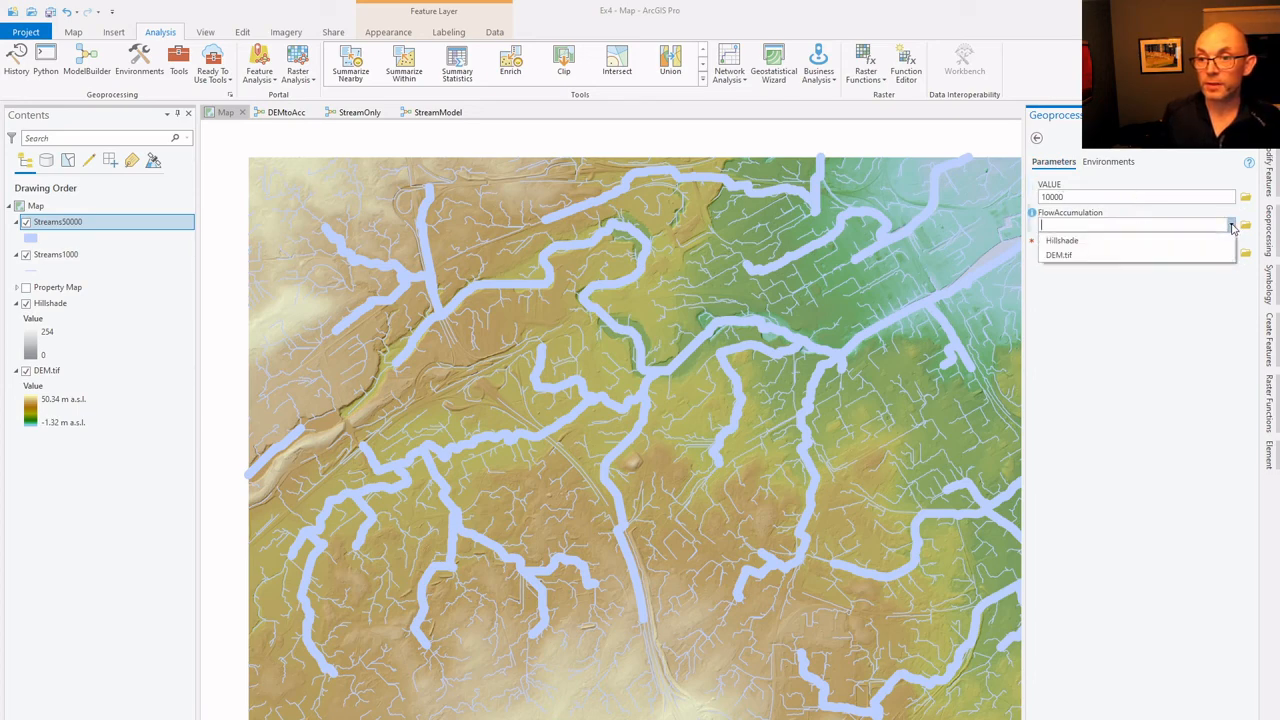
{"action": "left_click", "coordinate": [1233, 226]}
{"action": "left_click", "coordinate": [1246, 225]}
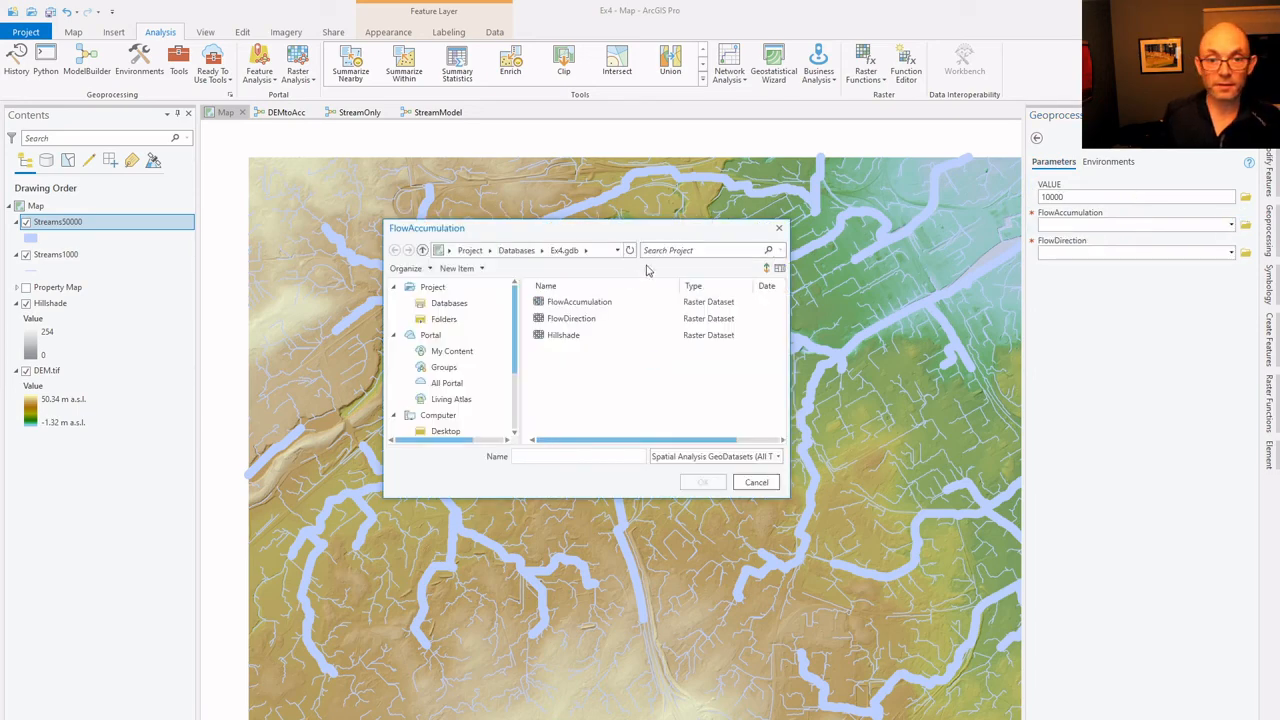
{"action": "left_click", "coordinate": [598, 302]}
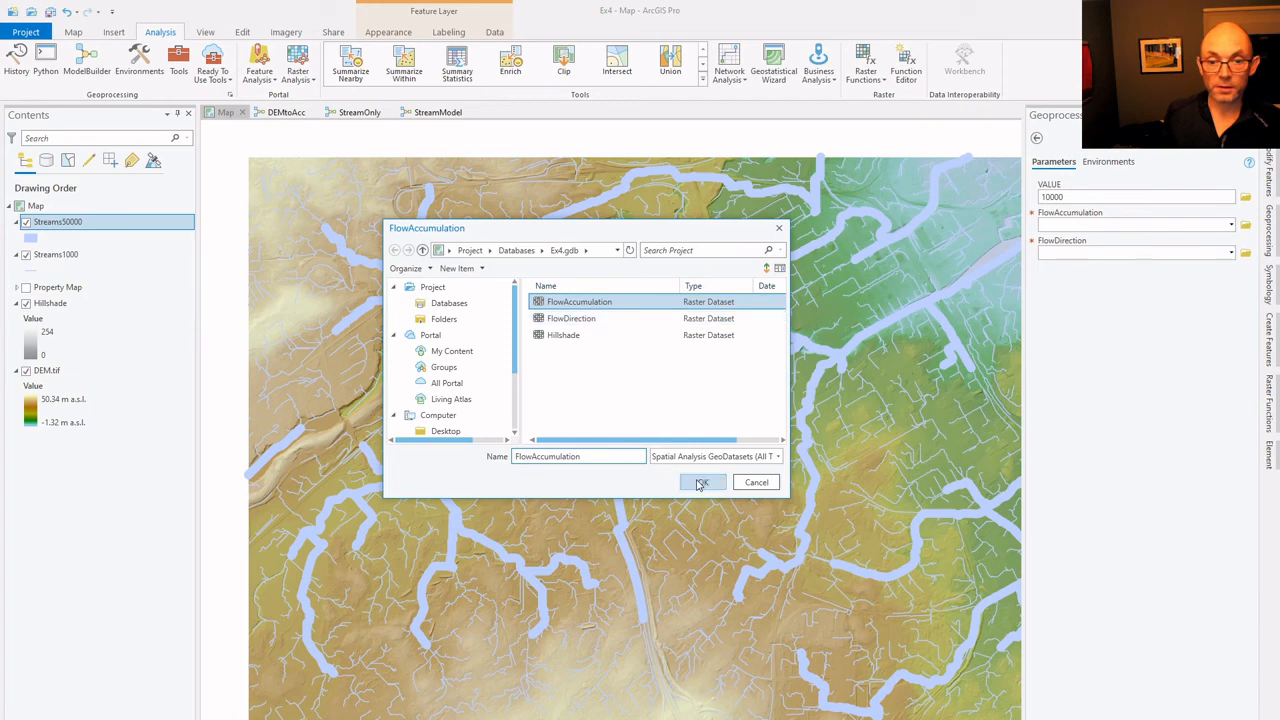
{"action": "left_click", "coordinate": [703, 482]}
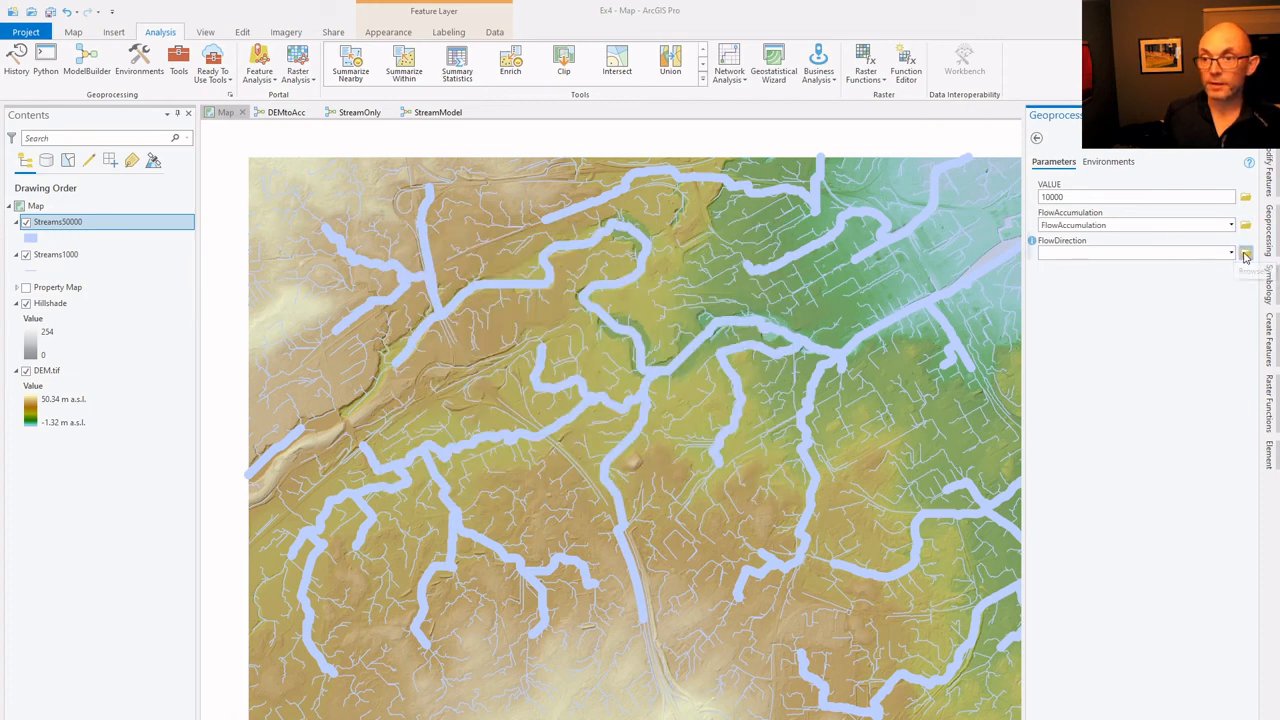
{"action": "left_click", "coordinate": [1245, 253]}
{"action": "left_click", "coordinate": [543, 318]}
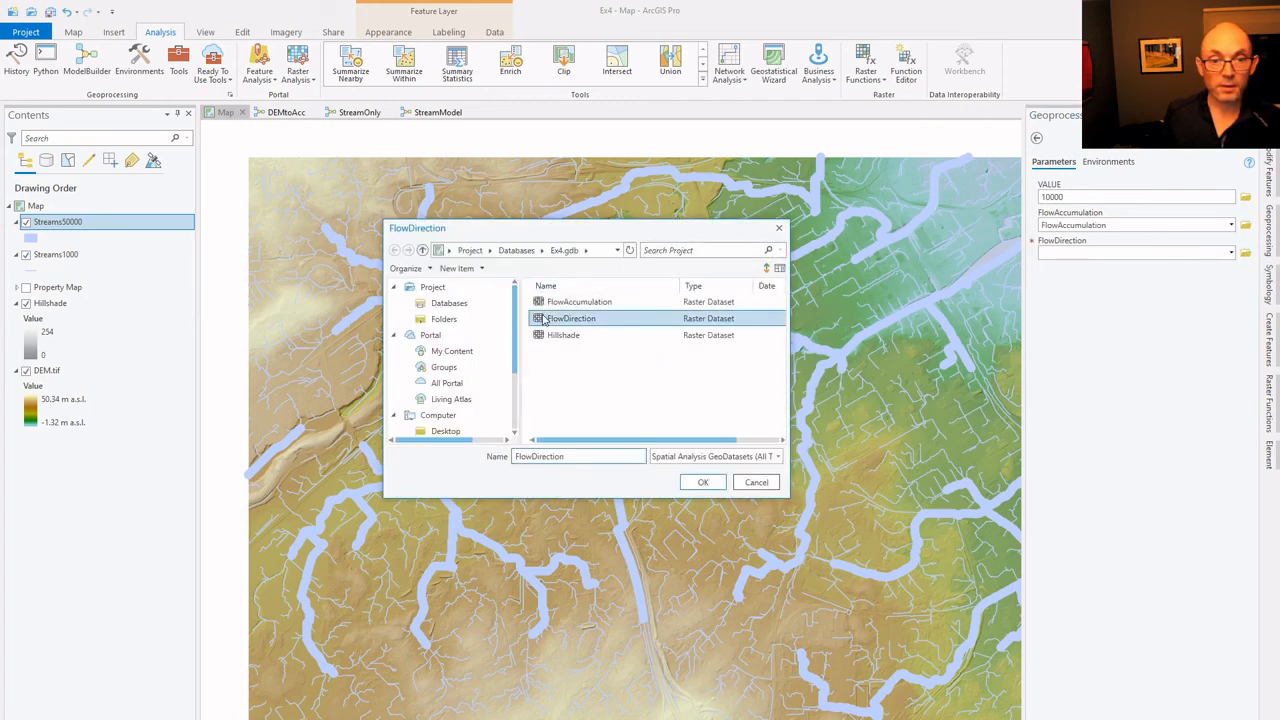
{"action": "left_click", "coordinate": [702, 482]}
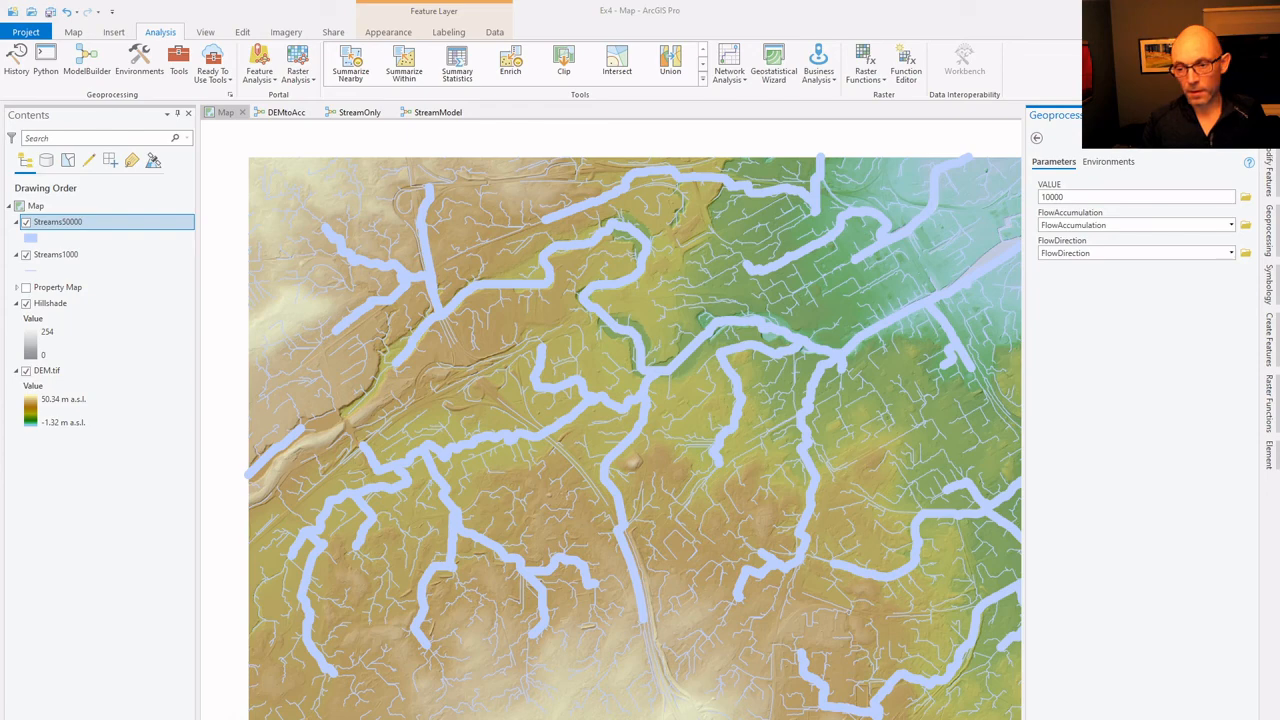
Refresh Ex4.gdb and add Streams10000 to the map between the Streams50000 and Streams1000 layers.
{"action": "left_click", "coordinate": [1008, 142]}
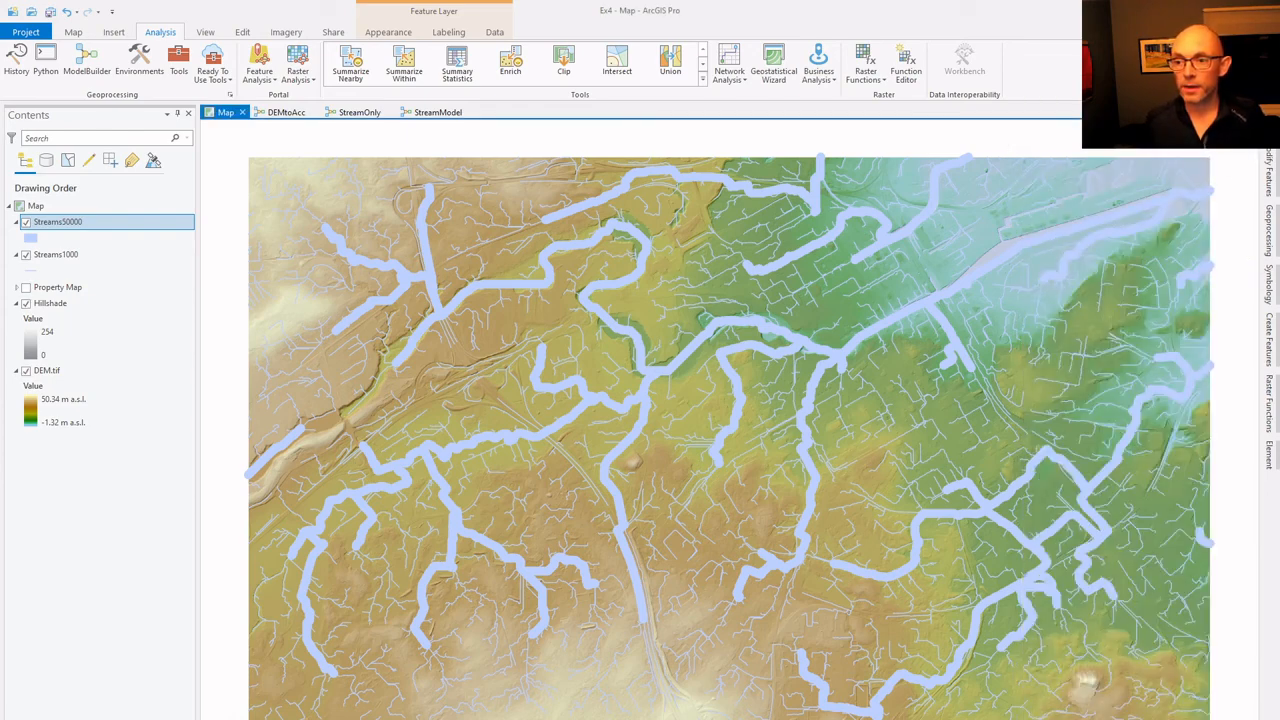
{"action": "left_click", "coordinate": [1268, 124]}
{"action": "right_click", "coordinate": [1087, 291]}
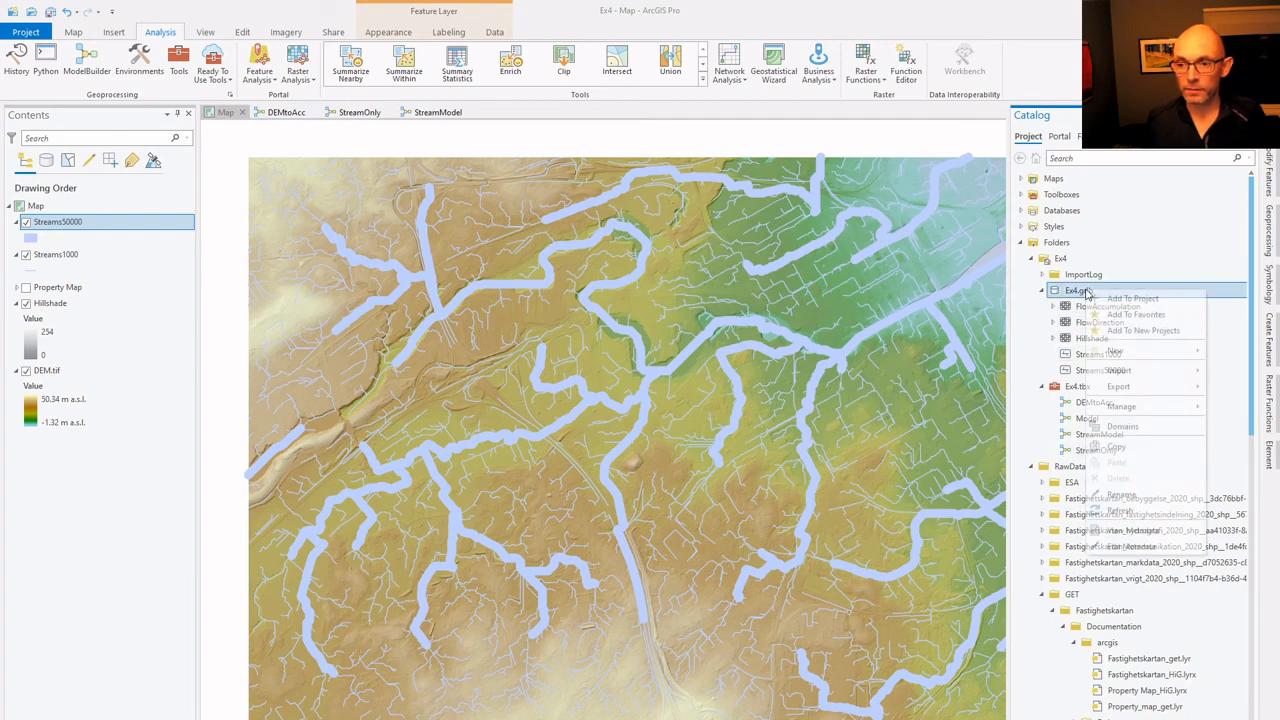
{"action": "left_click", "coordinate": [1122, 508]}
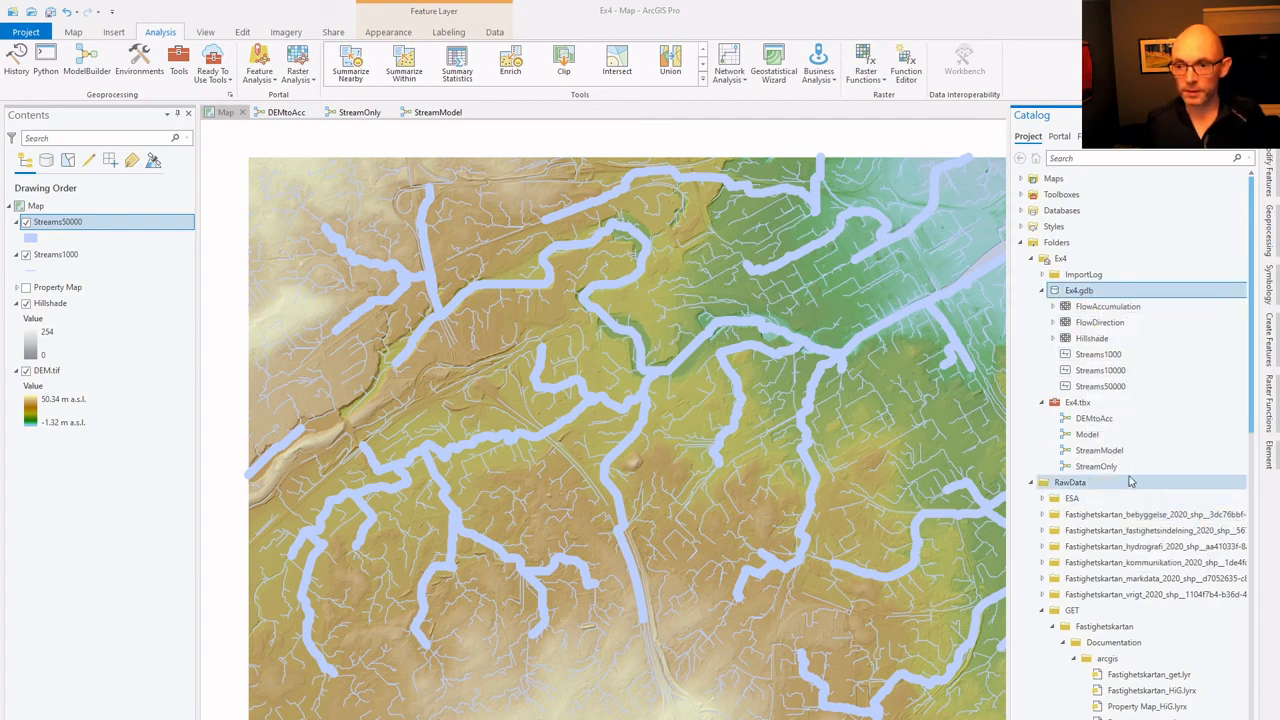
{"action": "left_click_drag", "start_coordinate": [1104, 371], "coordinate": [98, 238]}
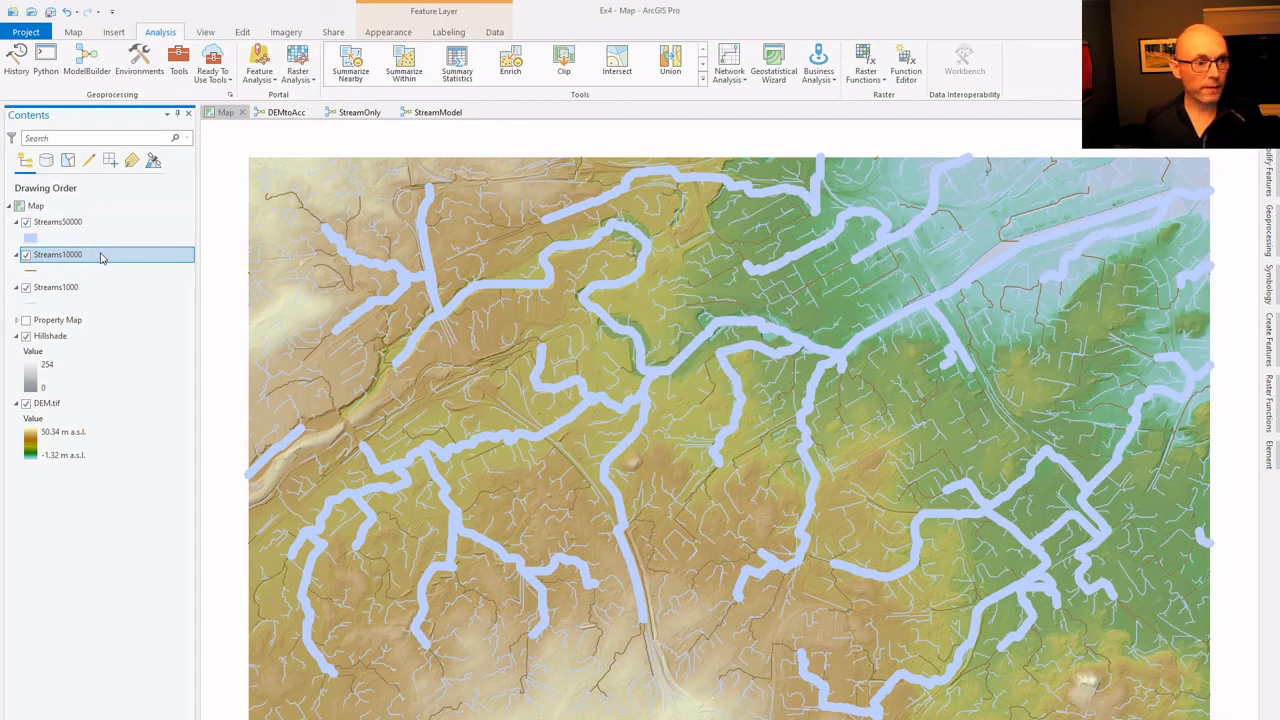
Symbolize the Streams10000 layer in the same light blue as Streams50000 with a line width of 4 pt.
{"action": "double_click", "coordinate": [100, 256]}
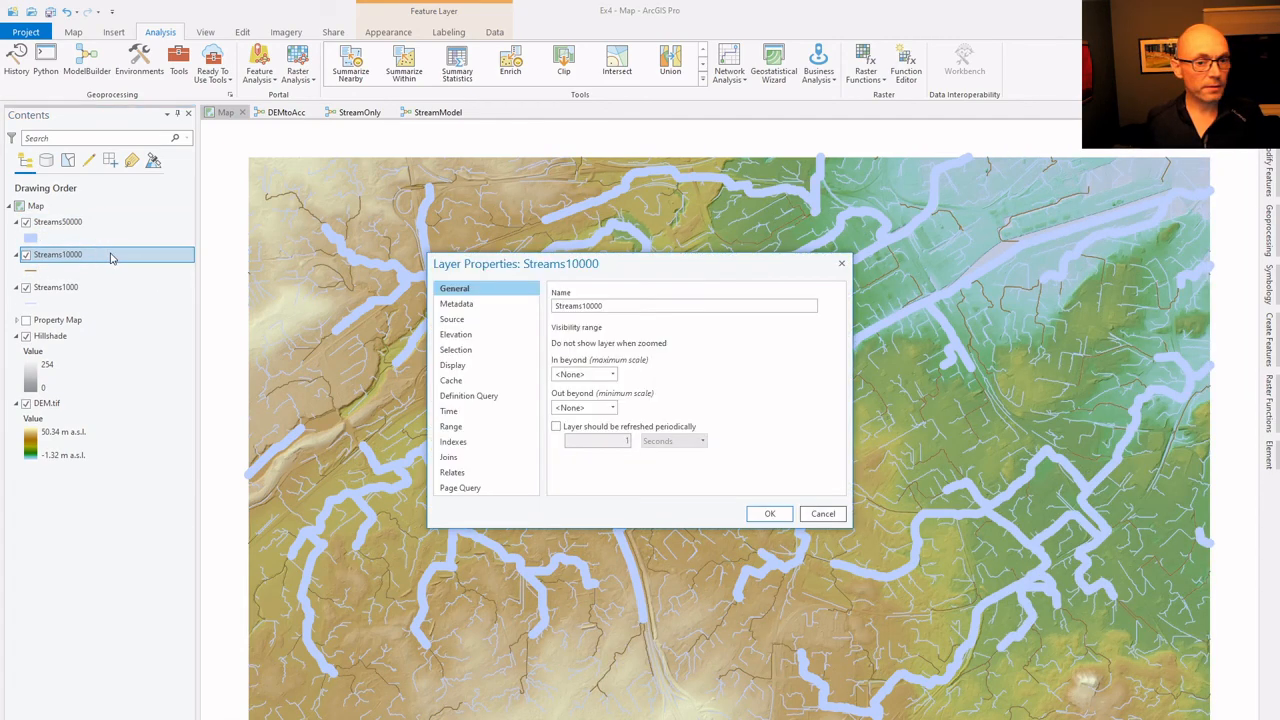
{"action": "left_click", "coordinate": [843, 264]}
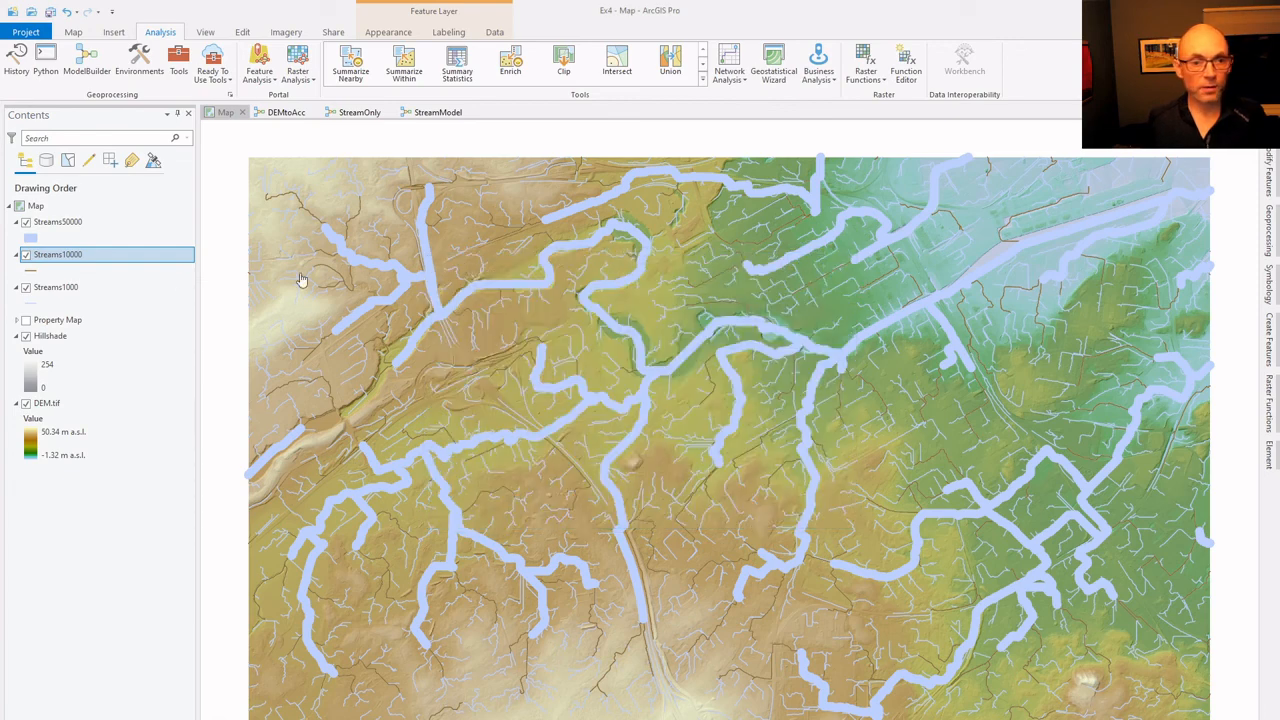
{"action": "right_click", "coordinate": [122, 262]}
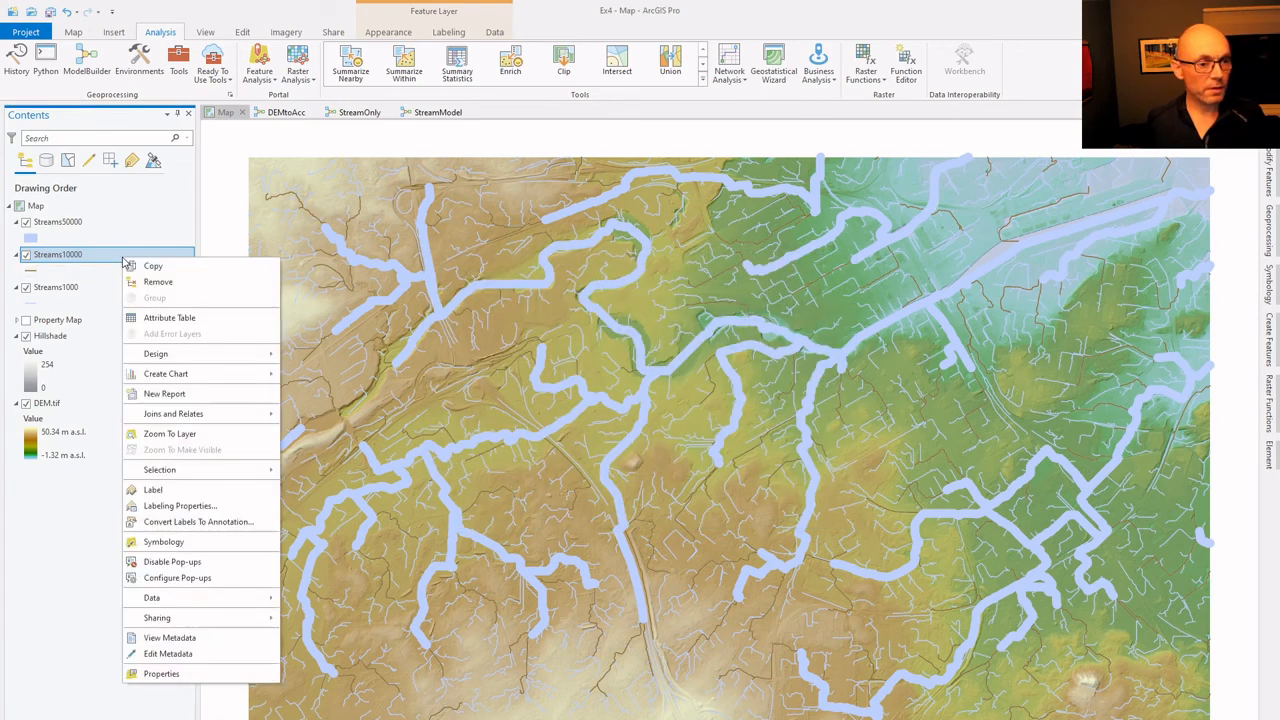
{"action": "left_click", "coordinate": [178, 543]}
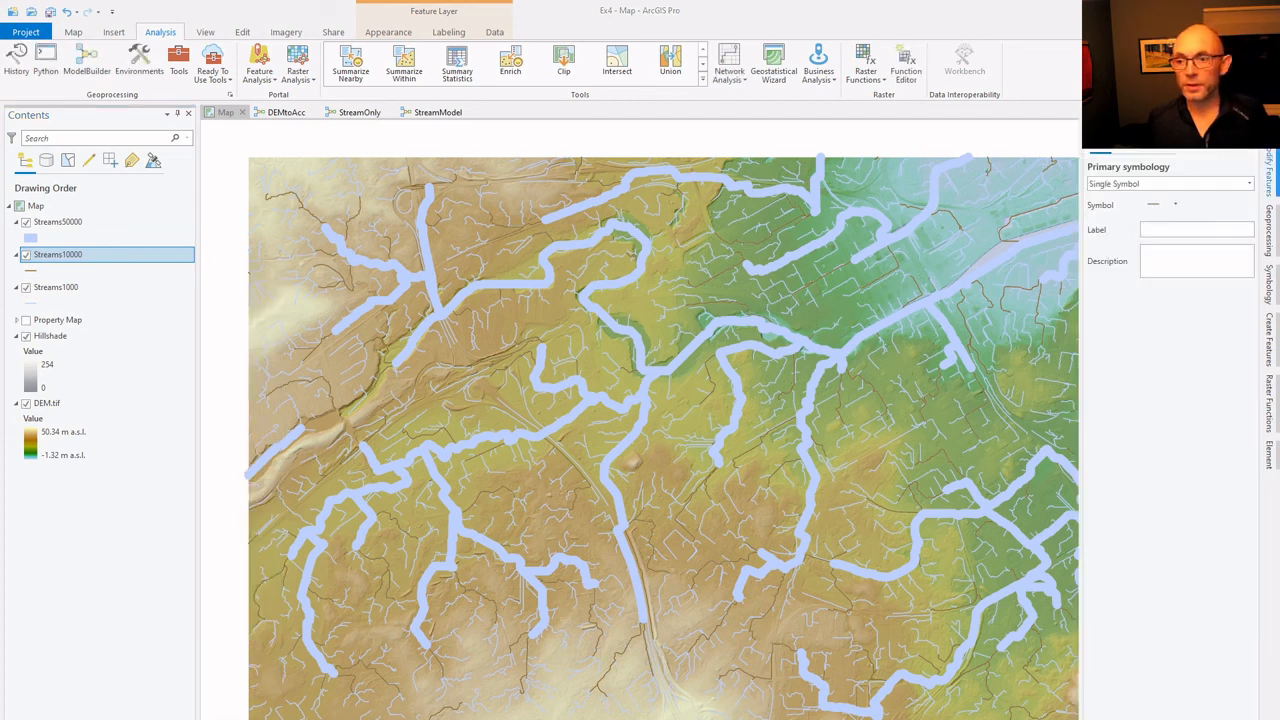
{"action": "left_click", "coordinate": [1157, 204]}
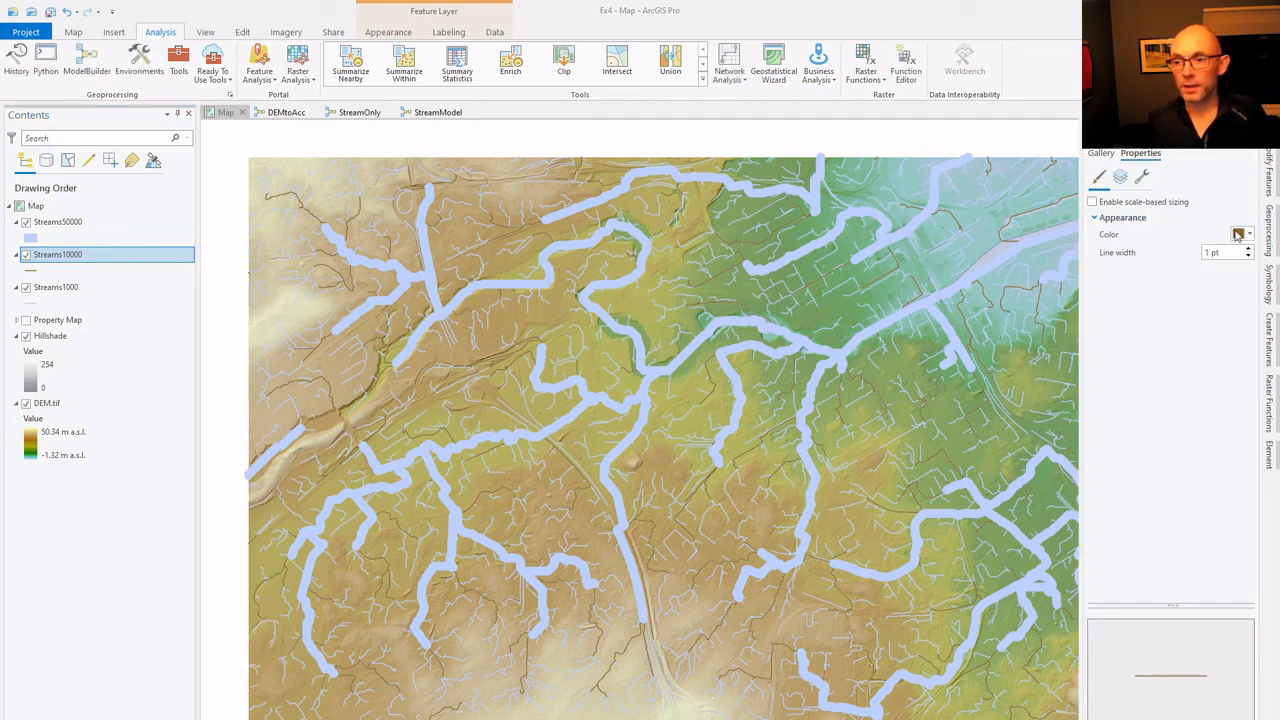
{"action": "left_click", "coordinate": [1247, 236]}
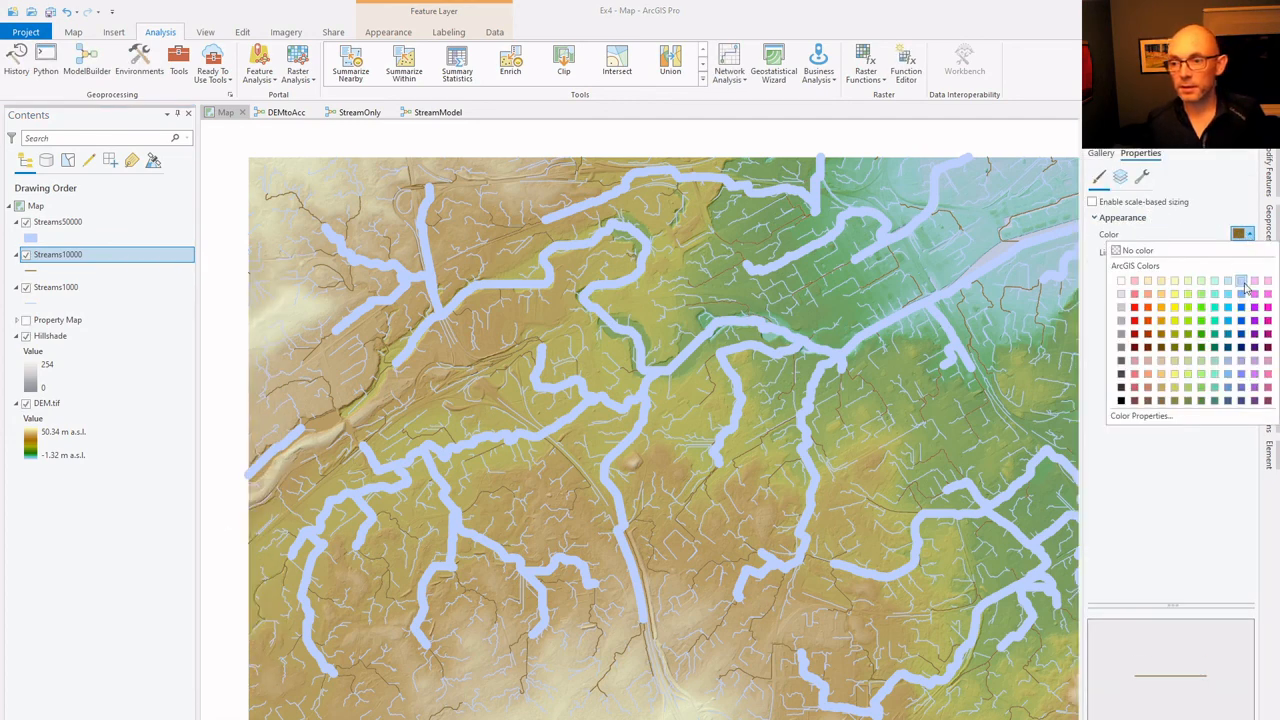
{"action": "left_click", "coordinate": [1245, 288]}
{"action": "left_click", "coordinate": [1249, 250]}
{"action": "left_click", "coordinate": [1249, 250]}
{"action": "left_click", "coordinate": [1249, 250]}
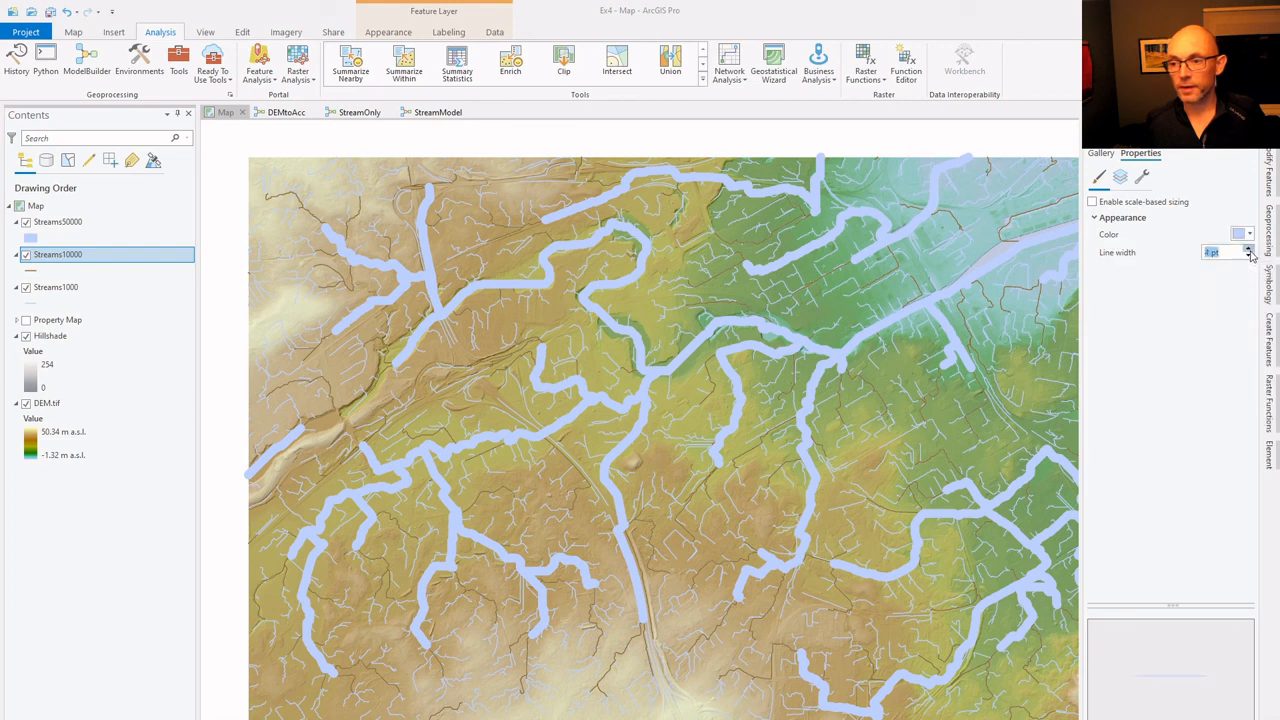
{"action": "left_click", "coordinate": [1249, 250]}
{"action": "left_click", "coordinate": [1249, 250]}
{"action": "left_click", "coordinate": [1249, 250]}
{"action": "left_click", "coordinate": [1249, 250]}
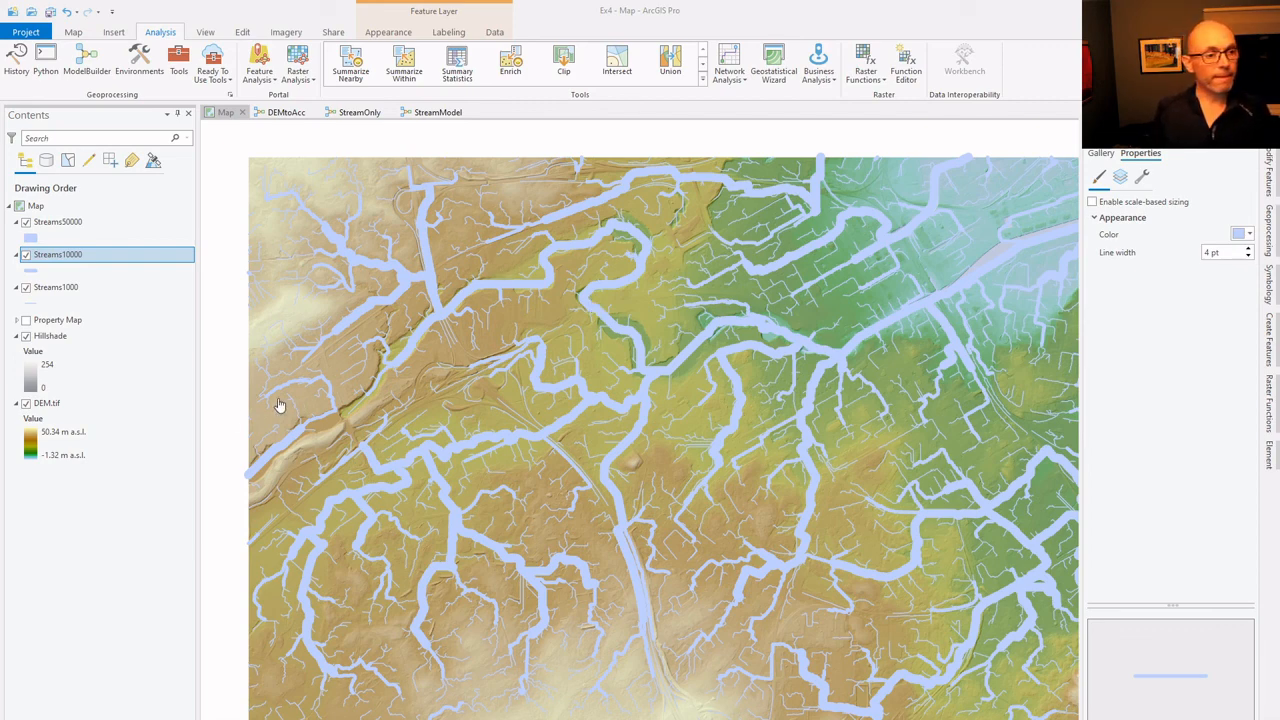
Review the StreamModel, DEMtoAcc and StreamOnly model diagrams, comparing the full workflow with its two separate parts and their parameters.
{"action": "left_click", "coordinate": [432, 113]}
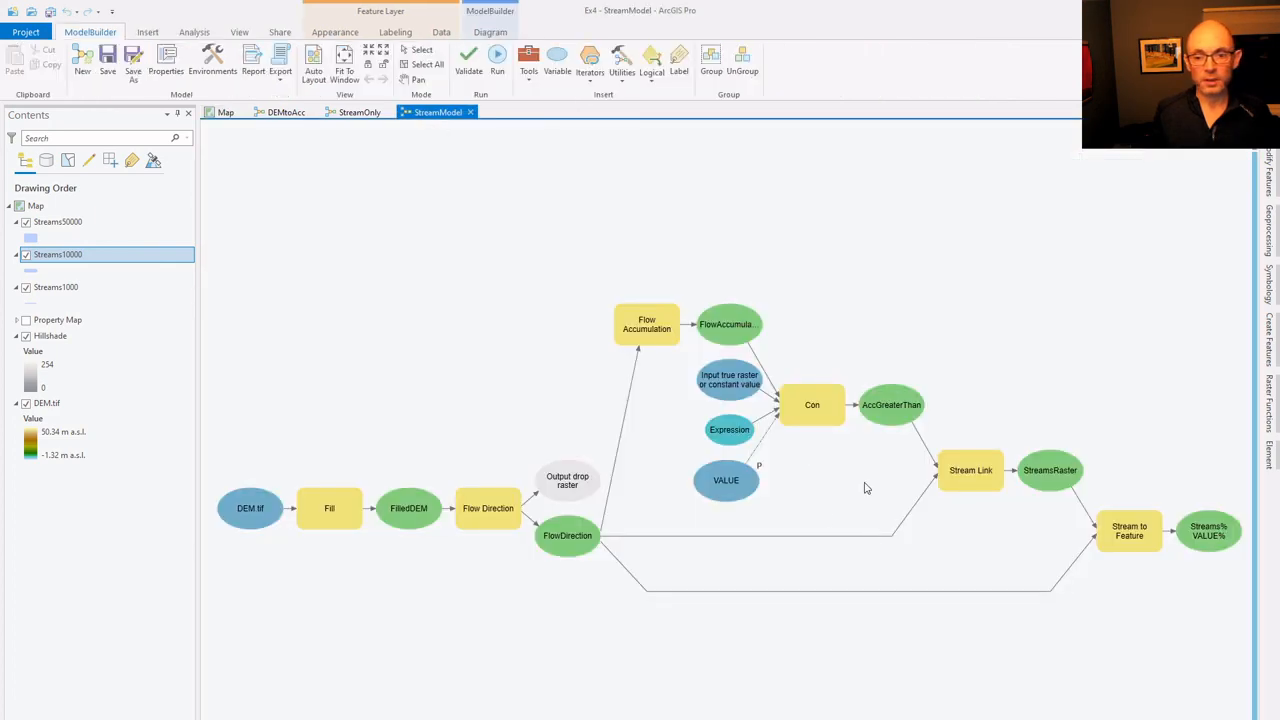
{"action": "left_click", "coordinate": [287, 113]}
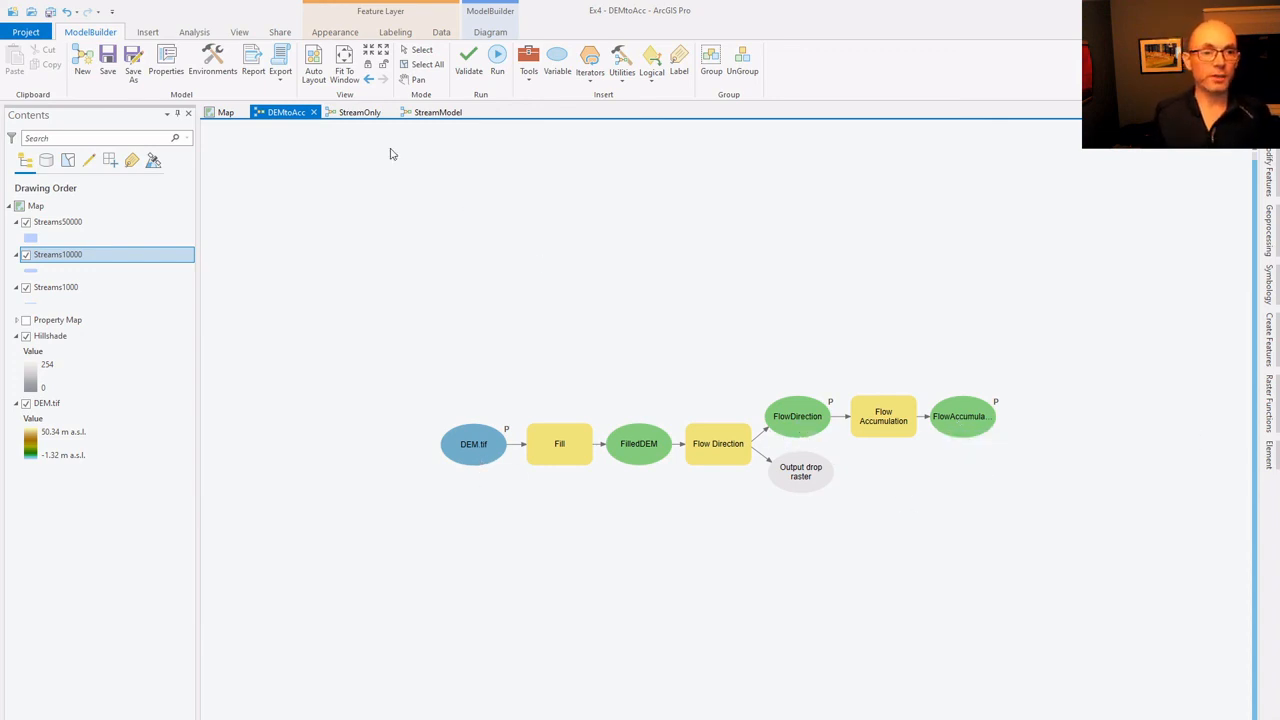
{"action": "left_click", "coordinate": [366, 119]}
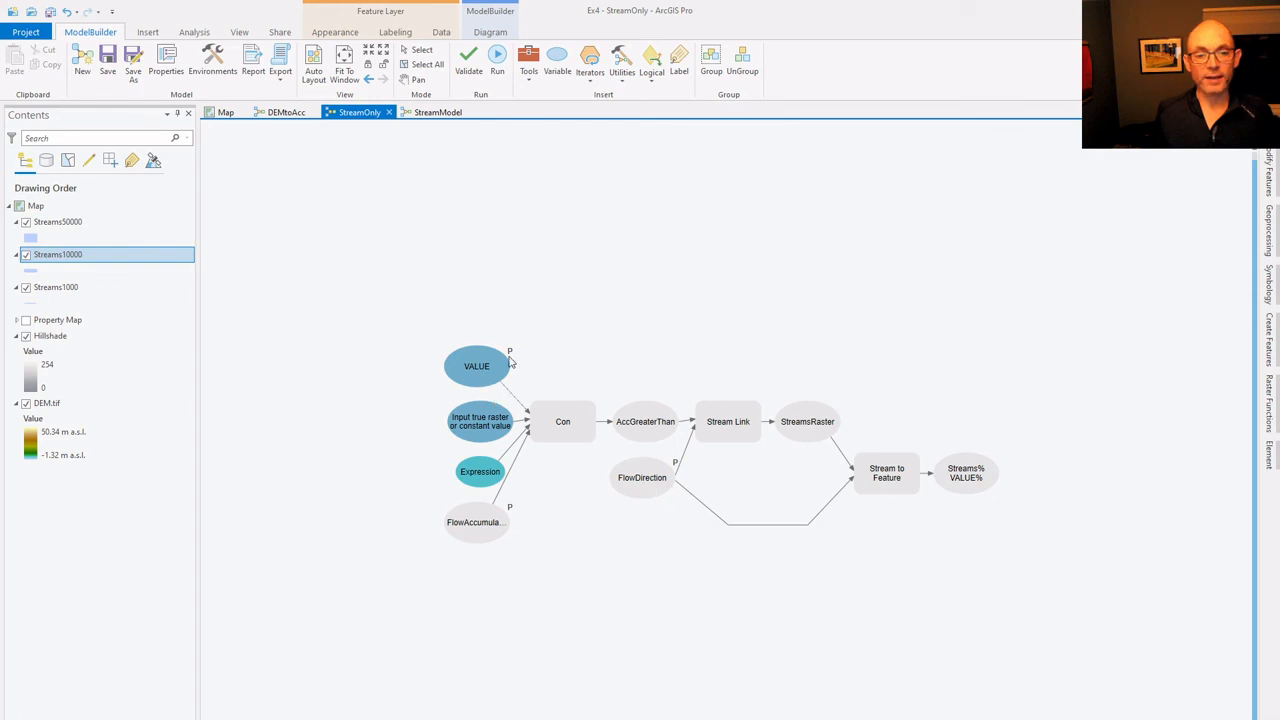
{"action": "mouse_move", "coordinate": [562, 421]}
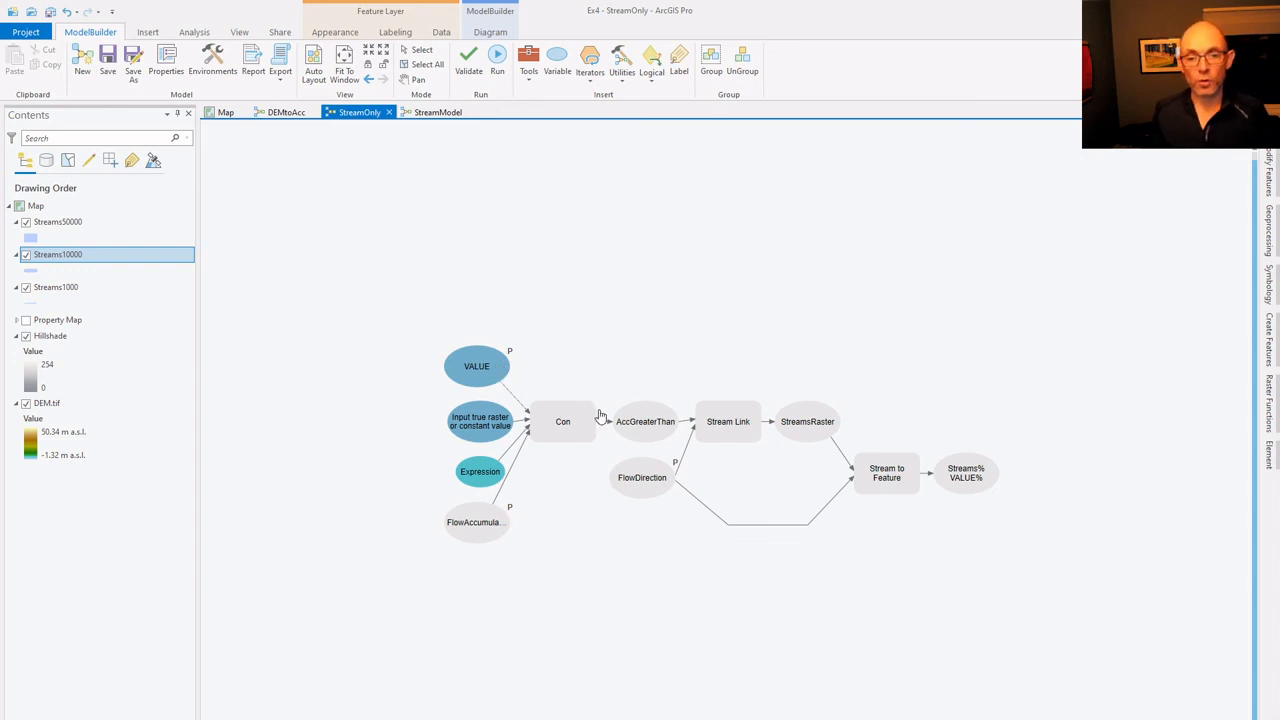
{"action": "mouse_move", "coordinate": [975, 490]}
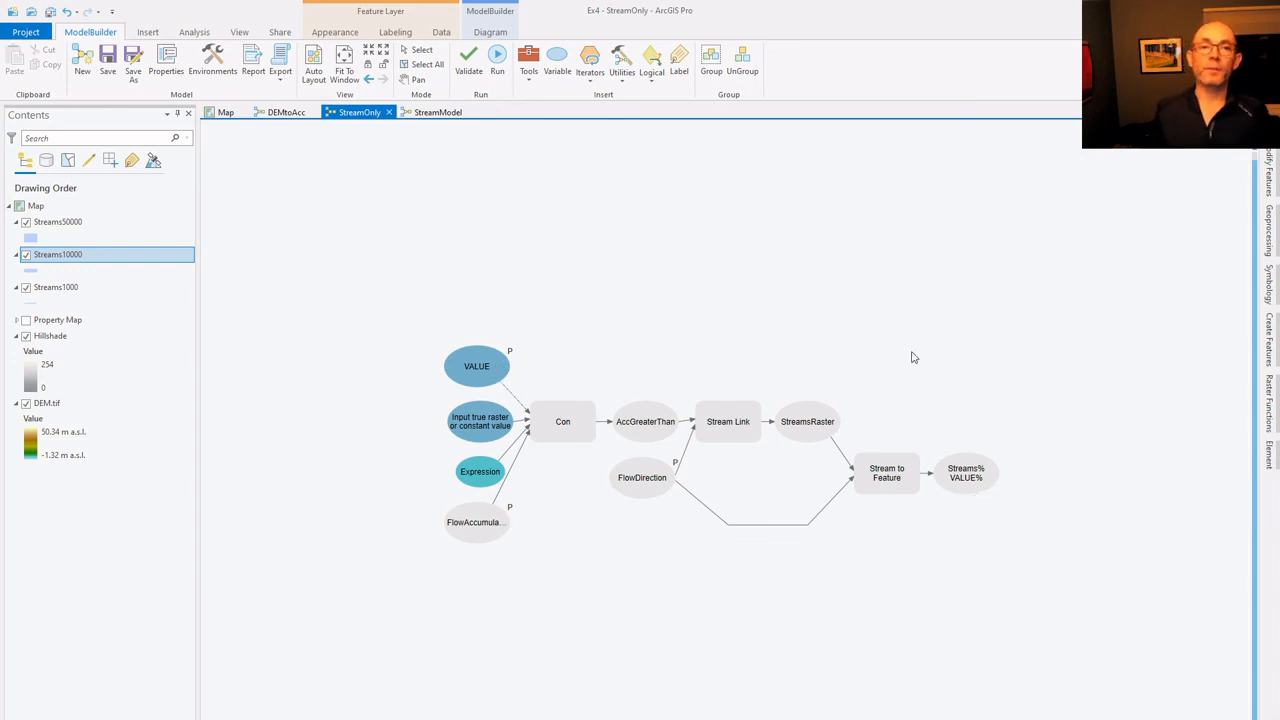